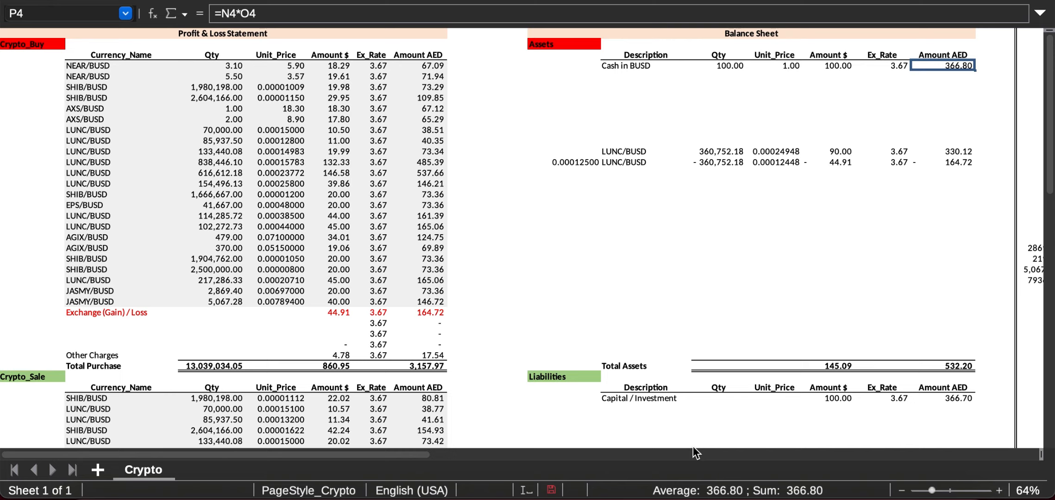
Examine the Profit & Loss Statement and Balance Sheet headings and the Assets section label
left_click(206, 35)
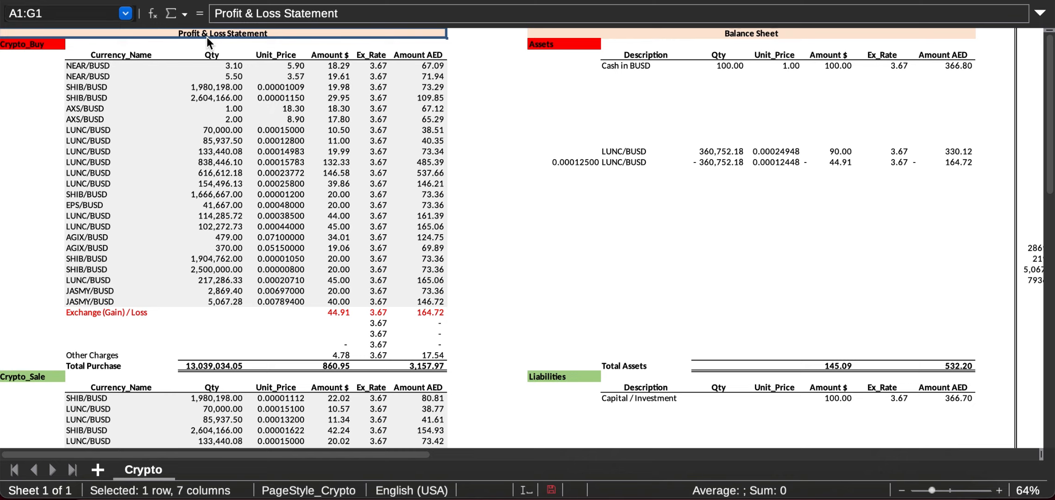
key("Right")
key("Right")
key("Right")
key("Left")
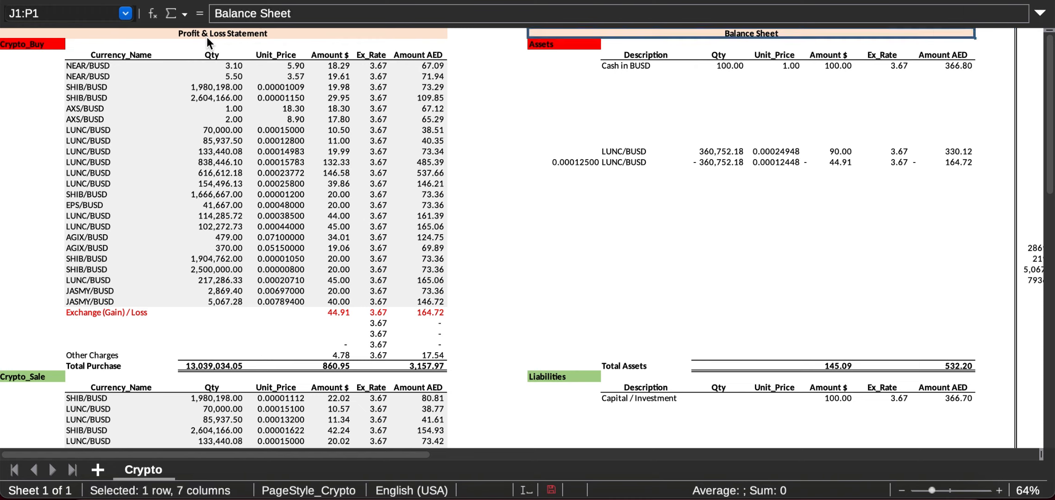
key("Down")
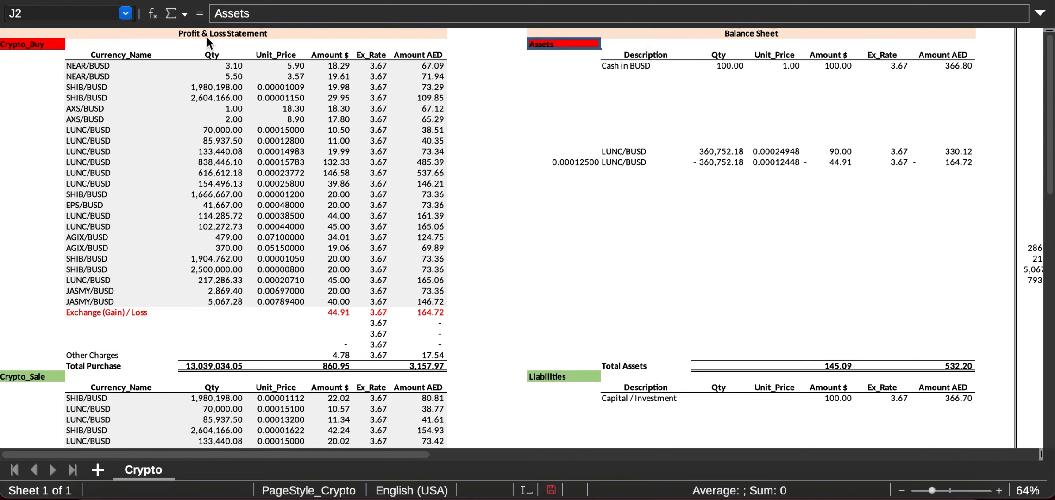
key("Right")
key("Left")
Undo the last change to the Cash in BUSD quantity and select the Total Assets amount in AED
left_click(947, 365)
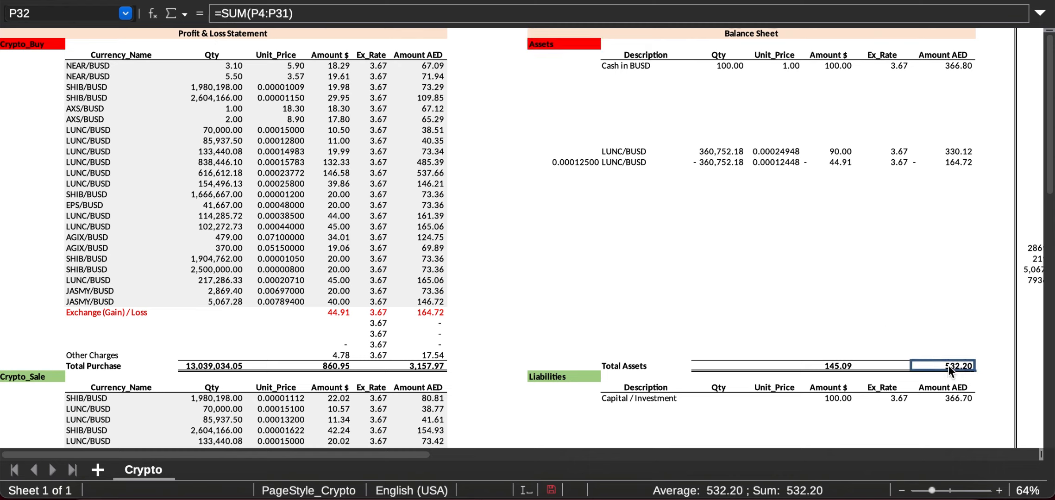
key("Up")
key("Up")
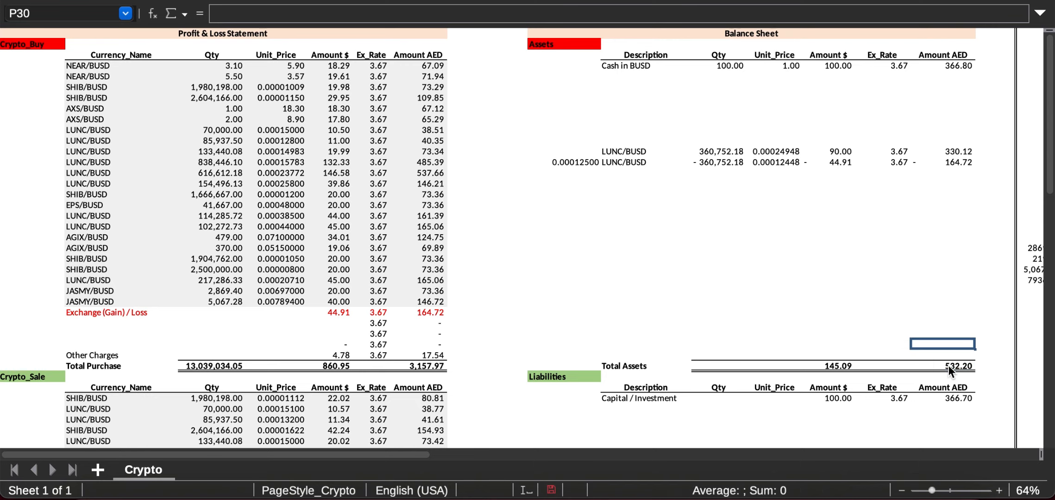
key("ctrl+z")
left_click(949, 366)
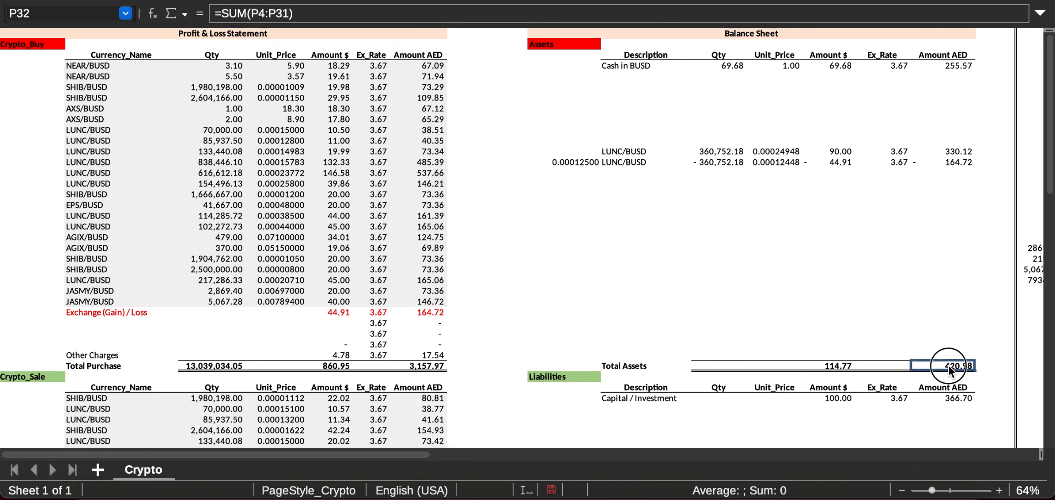
Review the Liabilities section down to Total Liabilities and inspect the Difference formula below it
key("Down")
key("Down")
key("Down")
key("Down")
key("Down")
key("Down")
key("Down")
key("Down")
key("Down")
key("Down")
key("Down")
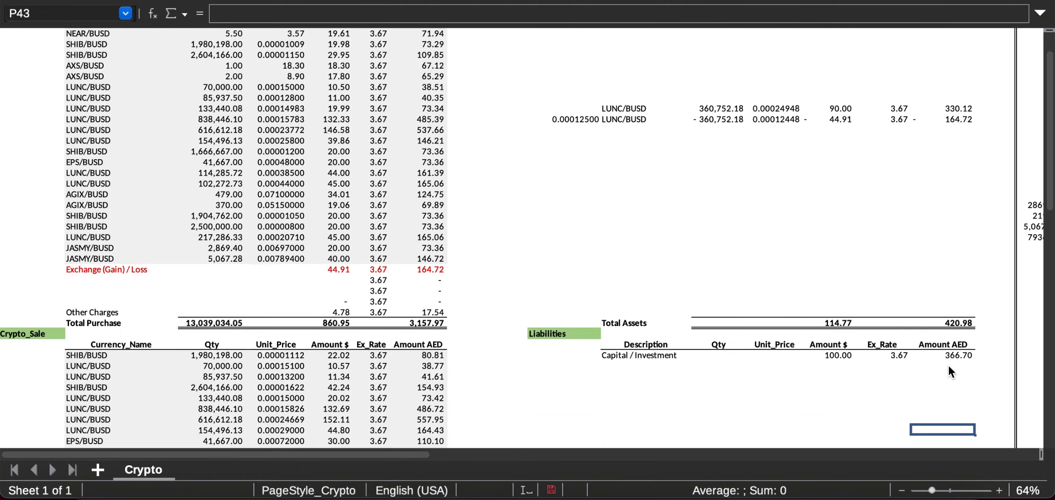
key("Down")
key("Down")
key("Down")
key("Down")
key("Down")
key("Down")
key("Down")
key("Down")
key("Down")
key("Down")
key("Down")
key("Down")
key("Down")
key("Down")
key("Down")
key("Down")
key("Down")
key("Down")
key("Down")
key("Down")
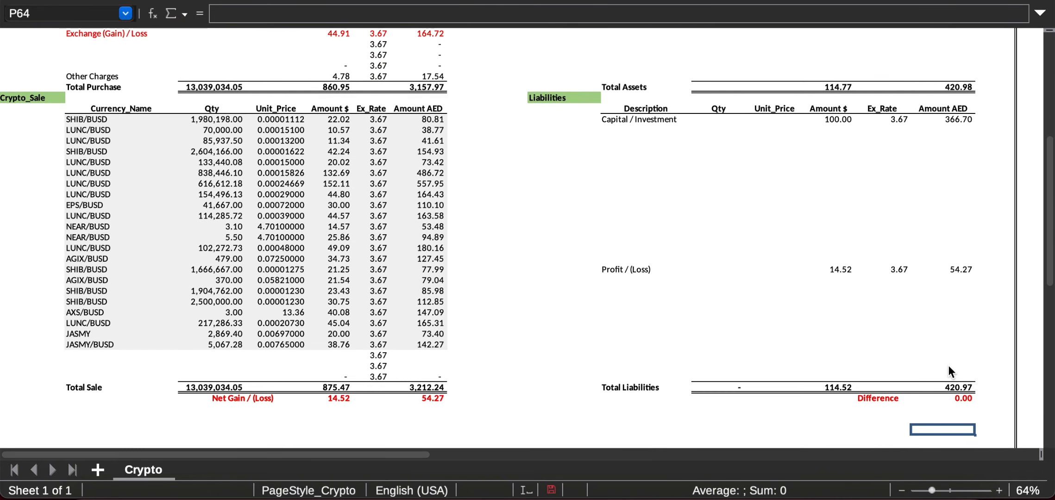
key("Up")
key("Up")
key("Up")
key("Up")
key("Down")
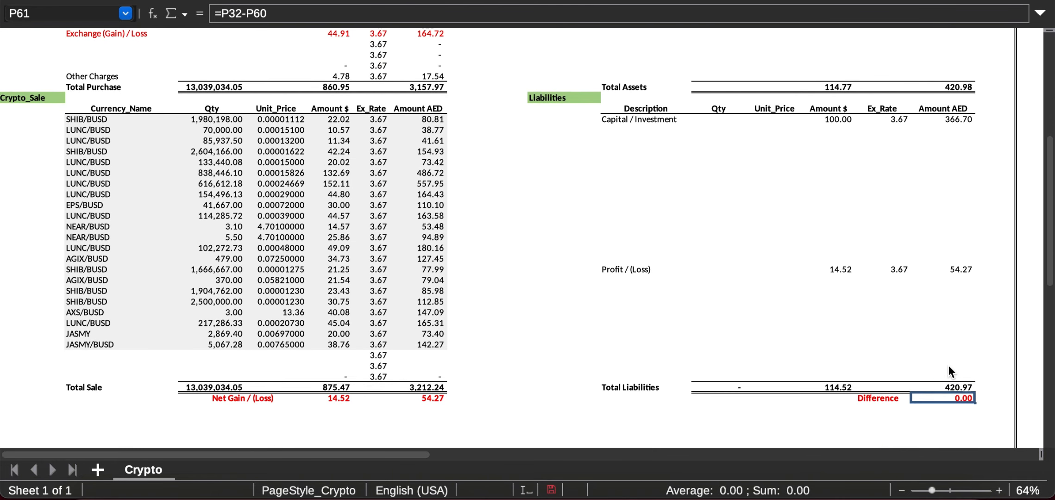
Review the balance sheet's Amount AED column from the Difference row back up to the Cash in BUSD row
key("Up")
key("Up")
key("Up")
key("Up")
key("Up")
key("Up")
key("Up")
key("Up")
key("Up")
key("Up")
key("Up")
key("Up")
key("Up")
key("Up")
key("Up")
key("Up")
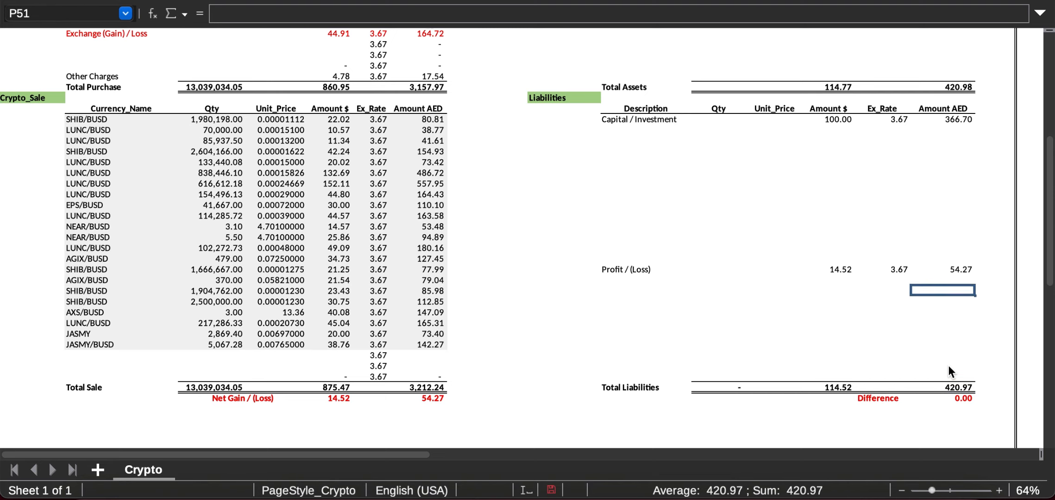
key("Up")
key("Up")
key("Up")
key("Up")
key("Up")
key("Up")
key("Up")
key("Up")
key("Up")
key("Up")
key("Up")
key("Up")
key("Up")
key("Up")
key("Up")
key("Up")
key("Up")
key("Up")
key("Up")
key("Up")
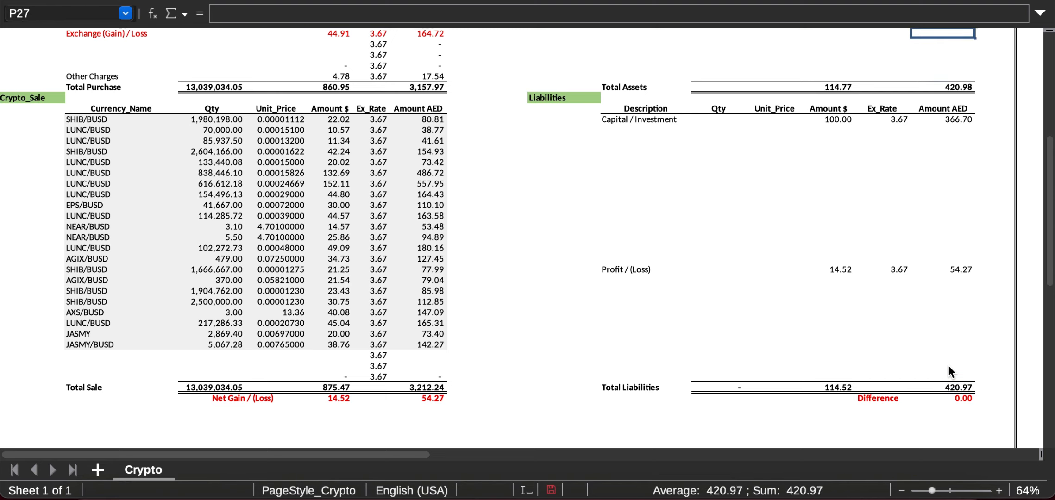
key("Up")
key("Up")
key("Up")
key("Up")
key("Up")
key("Up")
key("Up")
key("Up")
key("Up")
key("Up")
key("Up")
key("Up")
key("Up")
key("Up")
key("Up")
key("Up")
key("Up")
key("Up")
key("Up")
key("Up")
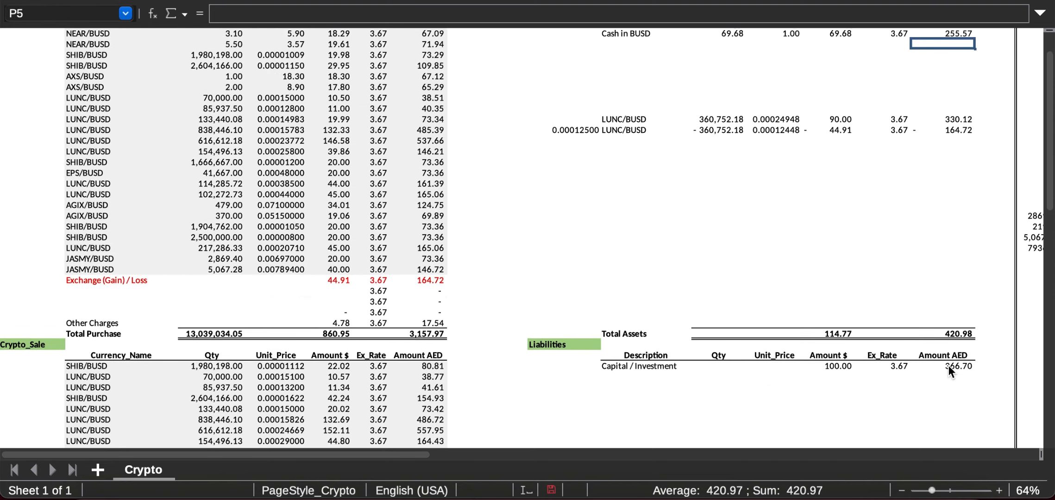
key("Down")
key("Down")
key("Down")
key("Down")
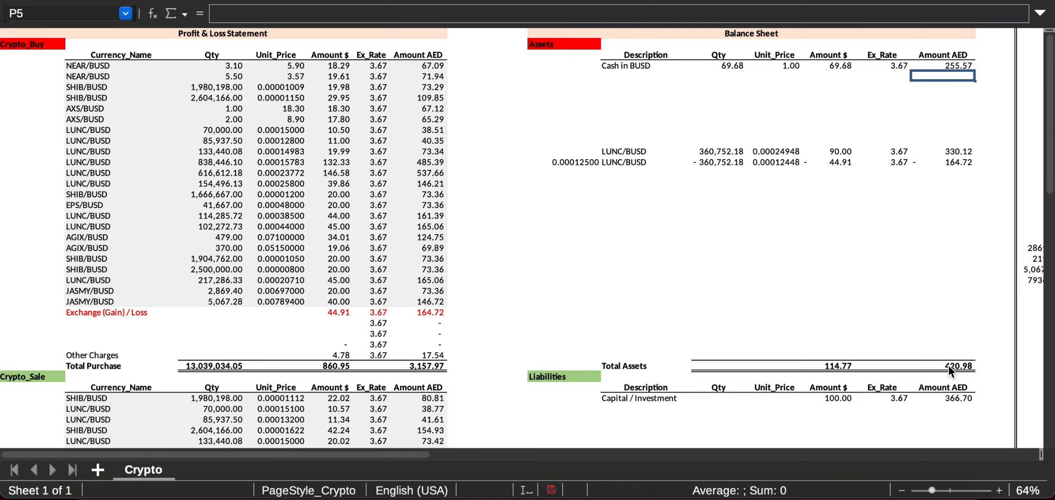
Look over the Liabilities entries from Capital / Investment to the Profit / (Loss) row and back
left_click(719, 420)
key("Down")
key("Down")
key("Down")
key("Down")
key("Down")
key("Down")
key("Down")
key("Down")
key("Down")
key("Down")
key("Down")
key("Down")
key("Down")
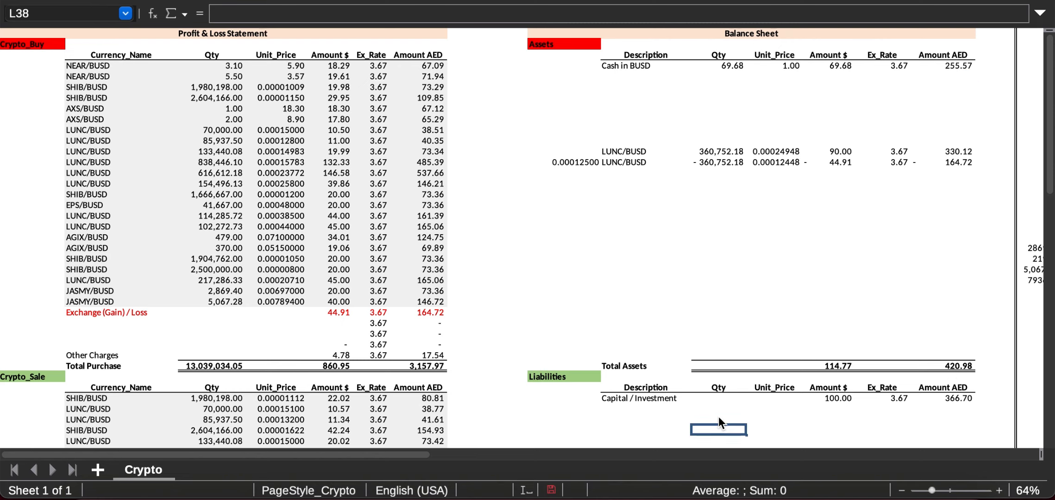
key("Down")
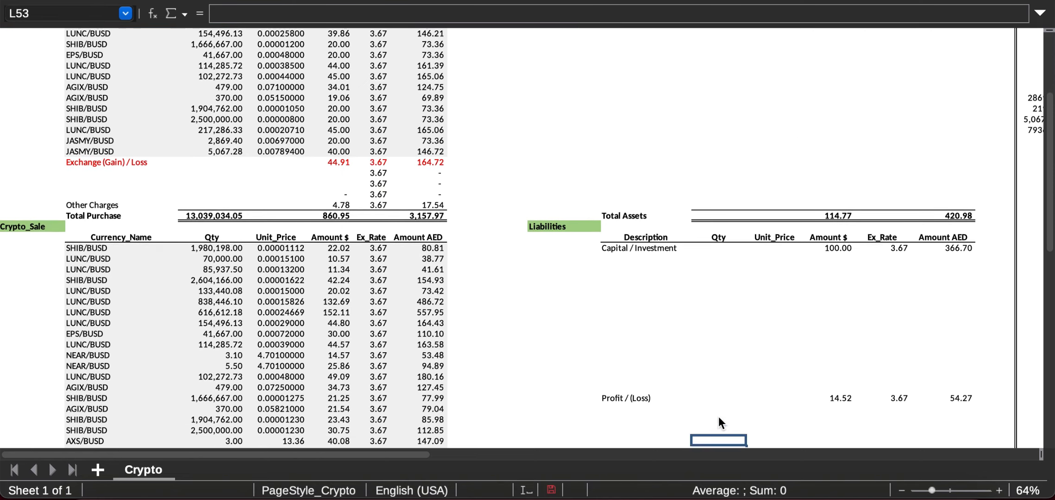
key("Up")
key("Up")
key("Up")
key("Up")
key("Up")
key("Up")
key("Up")
key("Up")
key("Up")
key("Up")
key("Up")
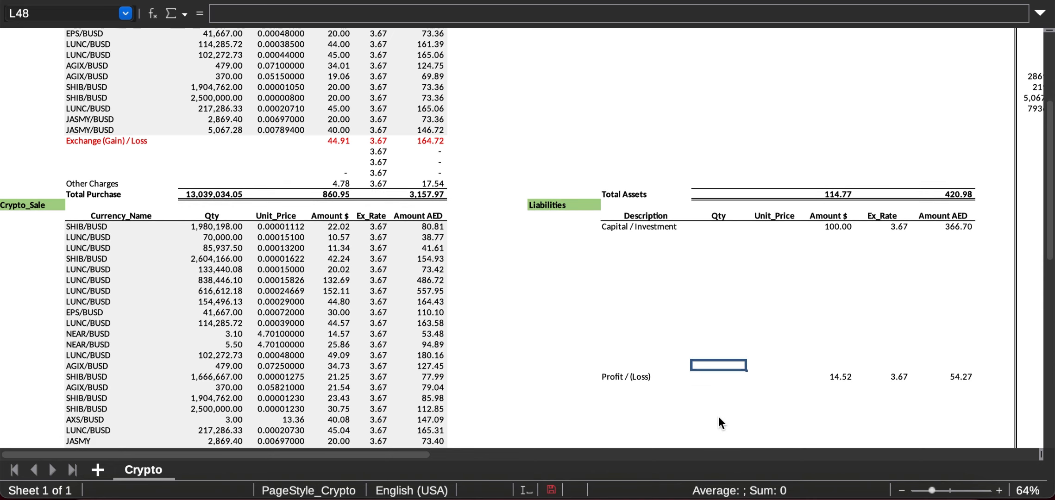
key("Up")
key("Up")
key("Up")
key("Up")
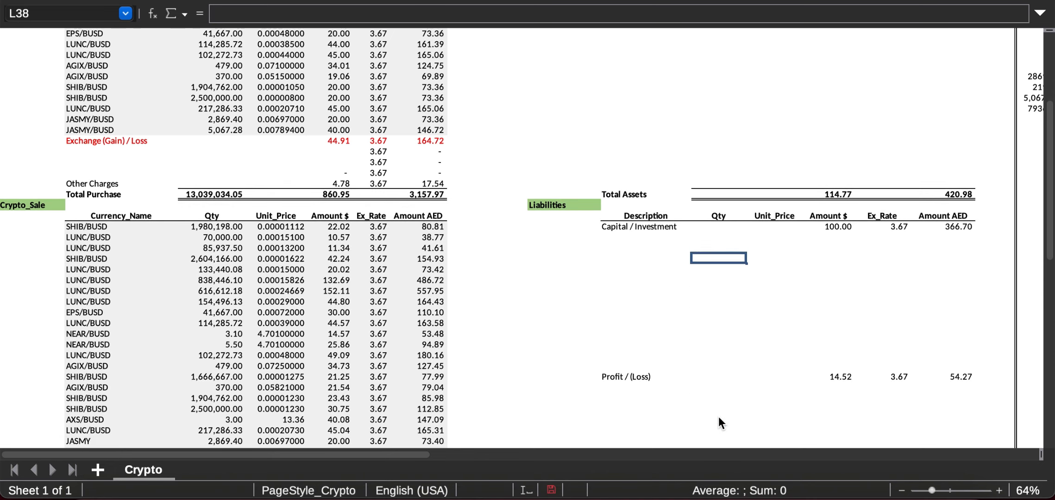
Inspect the Capital / Investment row's dollar amount, exchange rate and AED amount formula
key("Left")
key("Up")
key("Right")
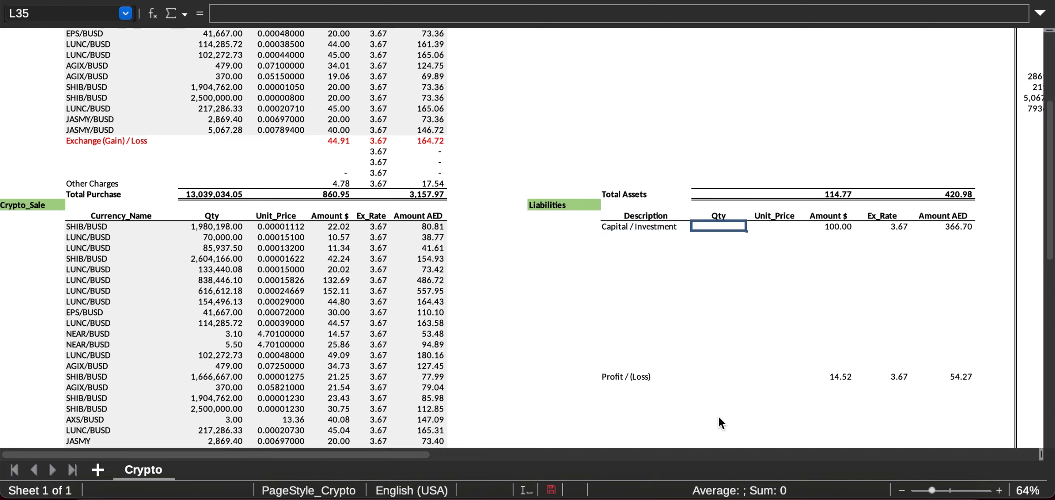
key("Left")
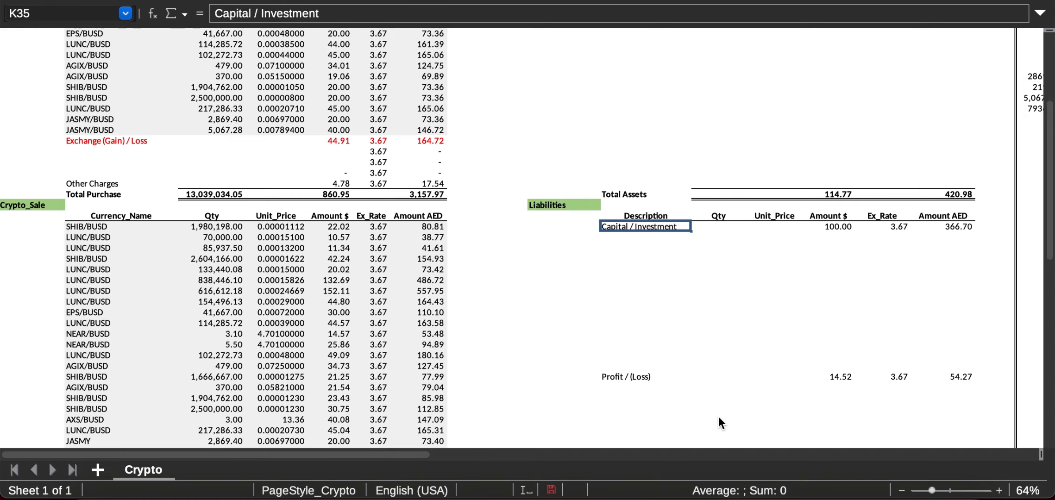
key("Right")
key("Right")
key("Right")
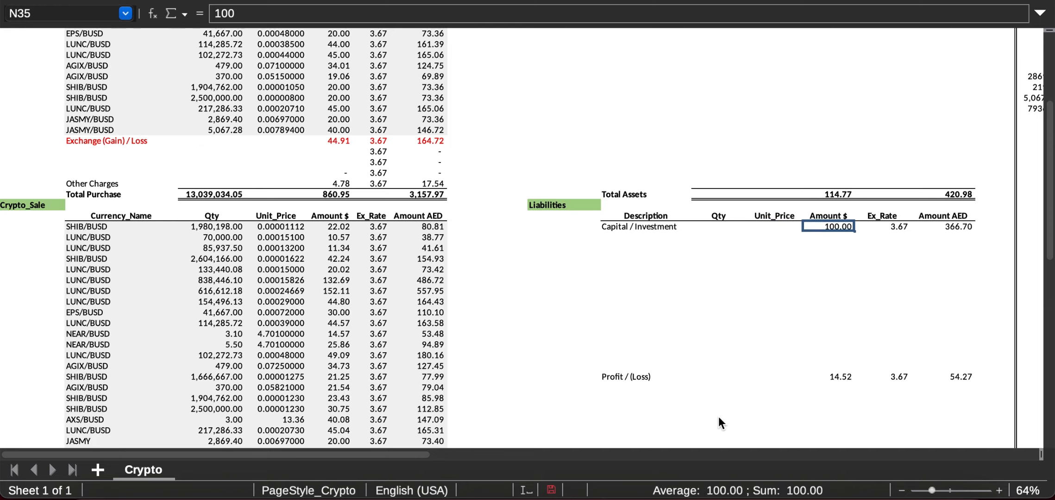
key("Right")
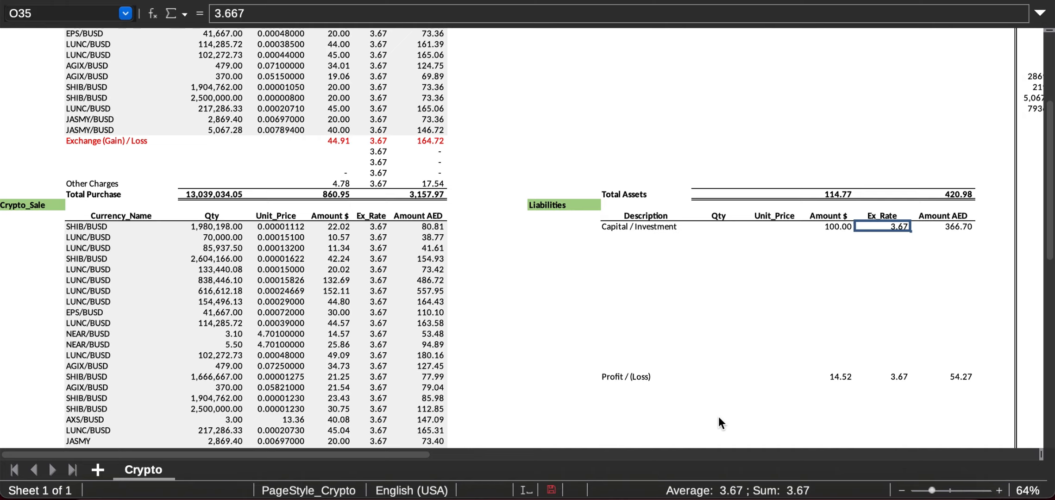
key("Right")
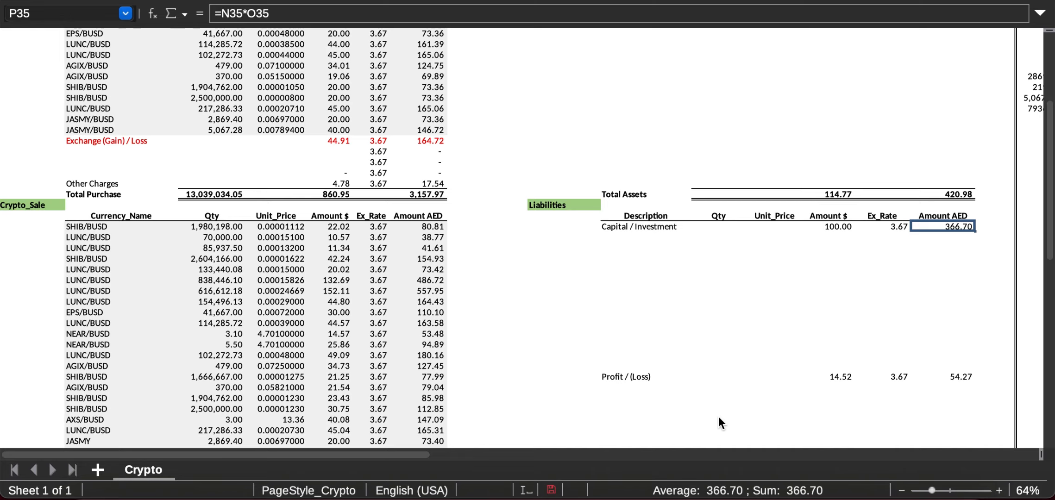
key("Left")
key("Left")
key("Left")
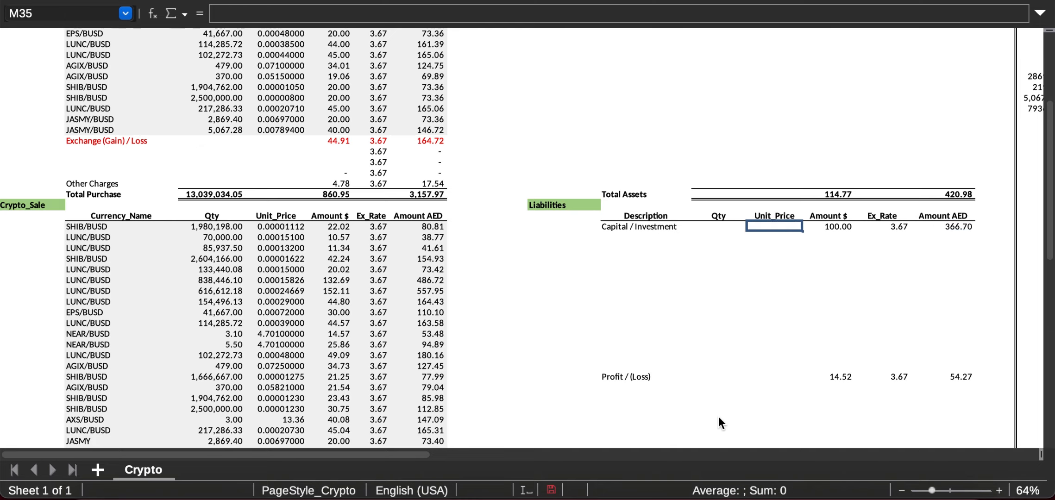
key("Right")
key("Right")
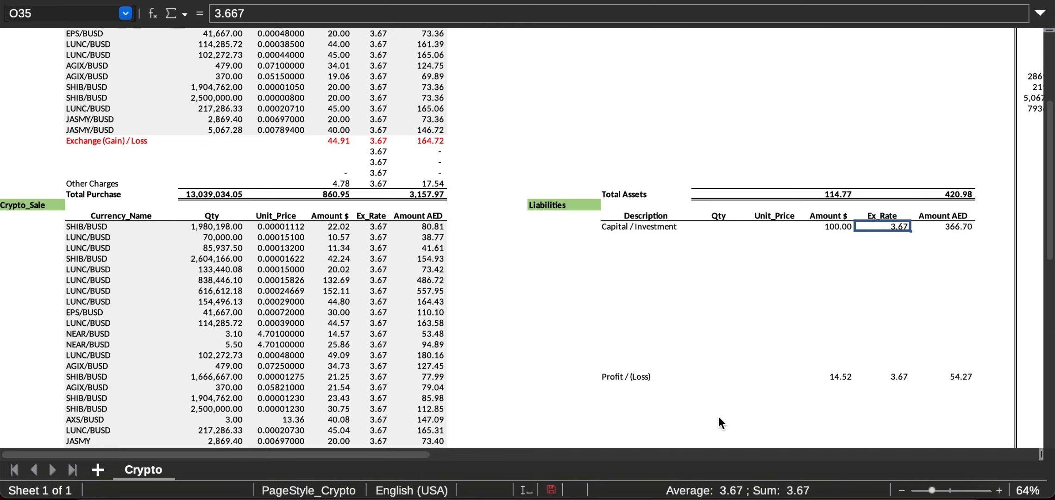
key("Right")
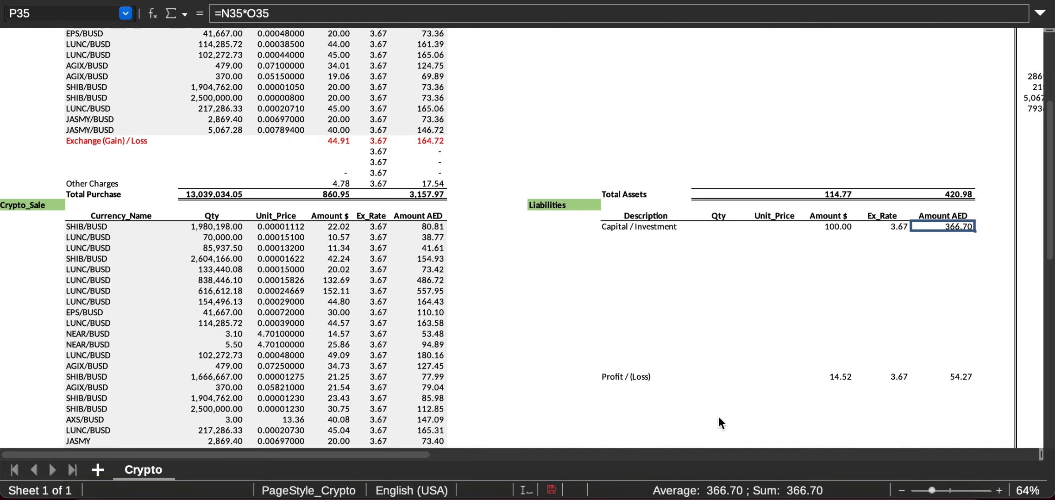
Review the balance sheet's Amount AED column from the Capital / Investment row up through the assets to the Balance Sheet heading
key("Up")
key("Up")
key("Up")
key("Up")
key("Up")
key("Up")
key("Up")
key("Up")
key("Up")
key("Up")
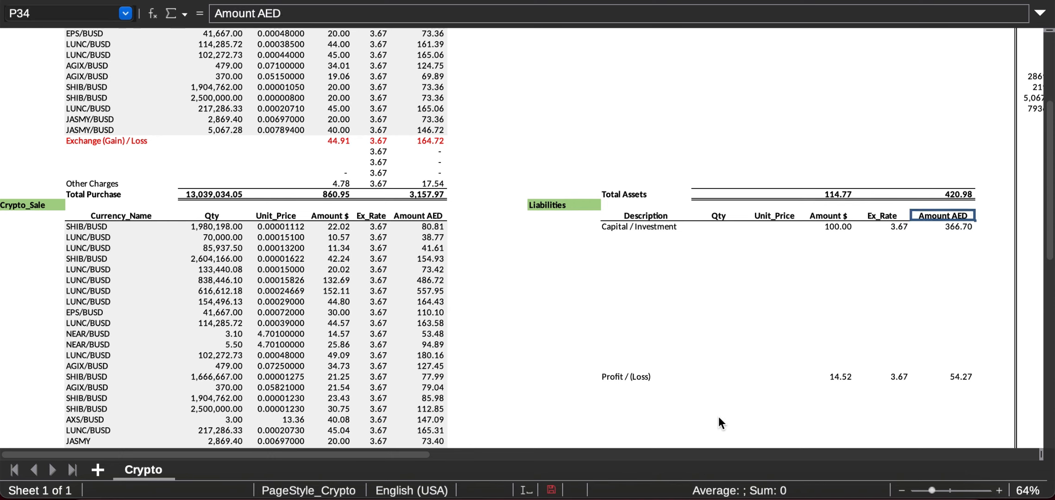
key("Up")
key("Up")
key("Up")
key("Up")
key("Up")
key("Up")
key("Up")
key("Up")
key("Up")
key("Up")
key("Up")
key("Up")
key("Up")
key("Up")
key("Up")
key("Up")
key("Up")
key("Up")
key("Up")
key("Up")
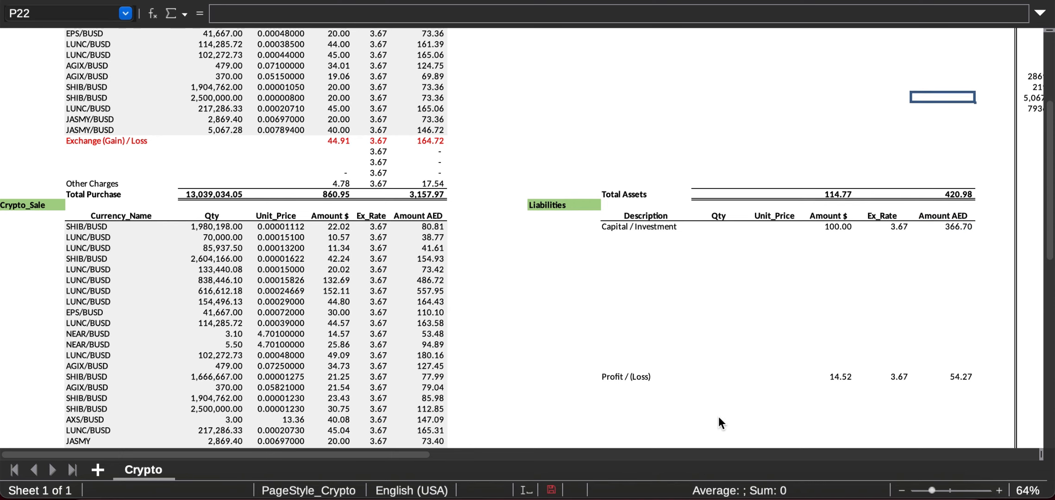
key("Up")
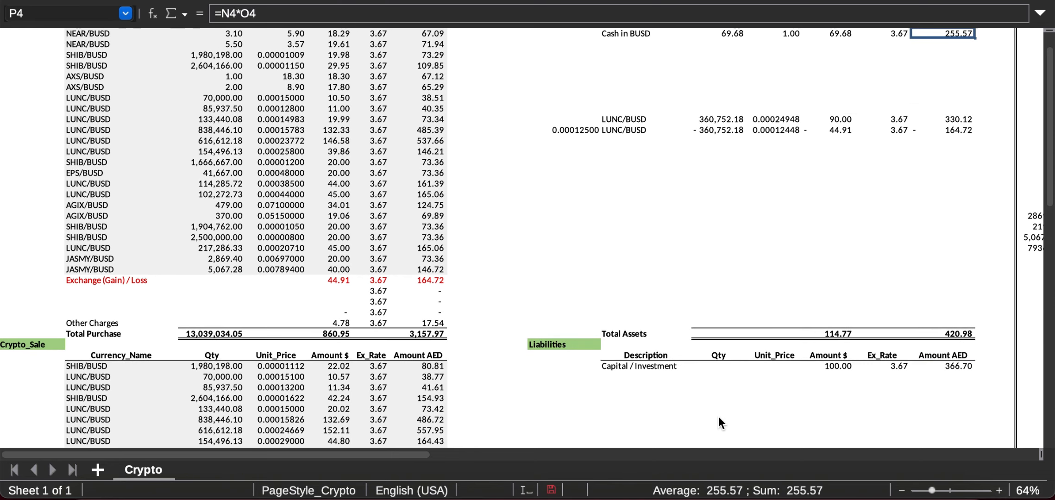
key("Up")
key("Up")
key("Up")
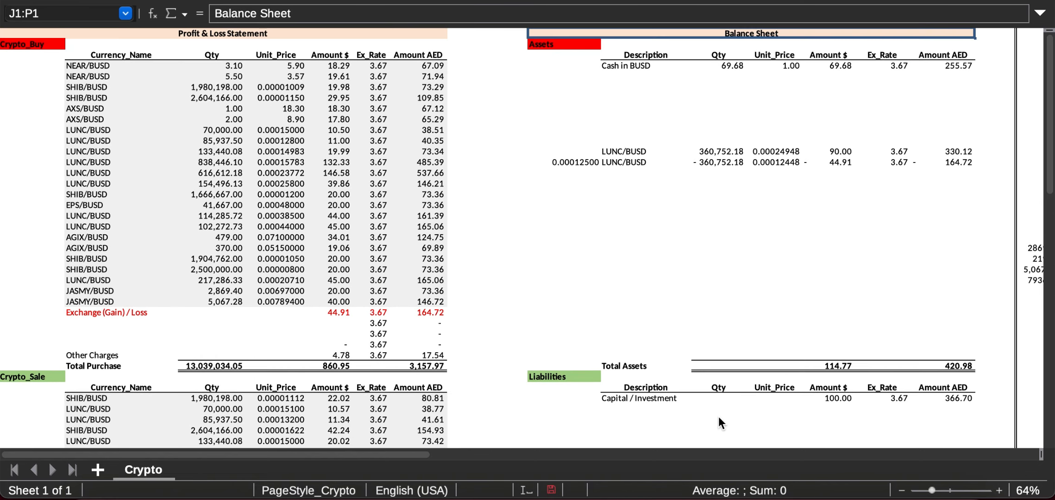
Set the Cash in BUSD quantity to 100 in the balance sheet's Assets section
key("Down")
key("Down")
key("Down")
key("Left")
key("Left")
key("Left")
key("Left")
key("Left")
key("Left")
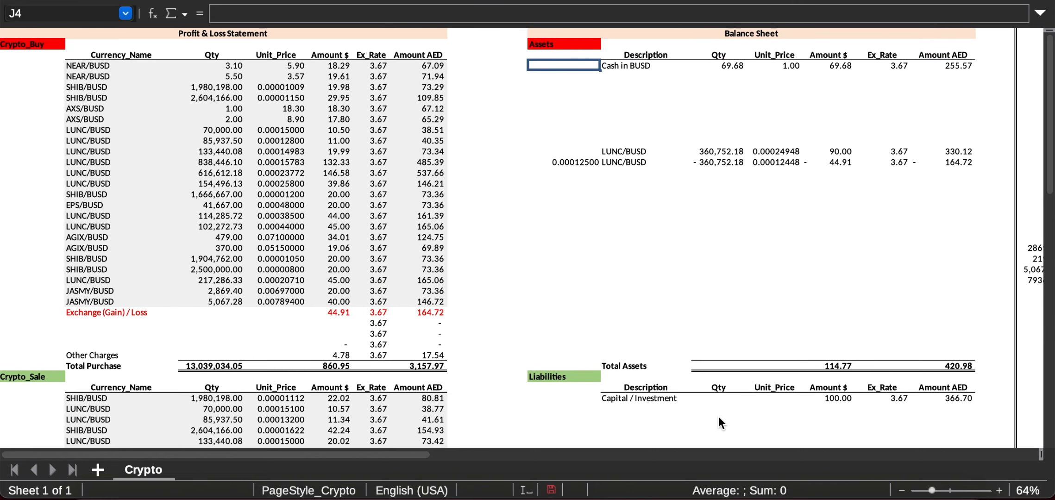
key("Right")
key("Right")
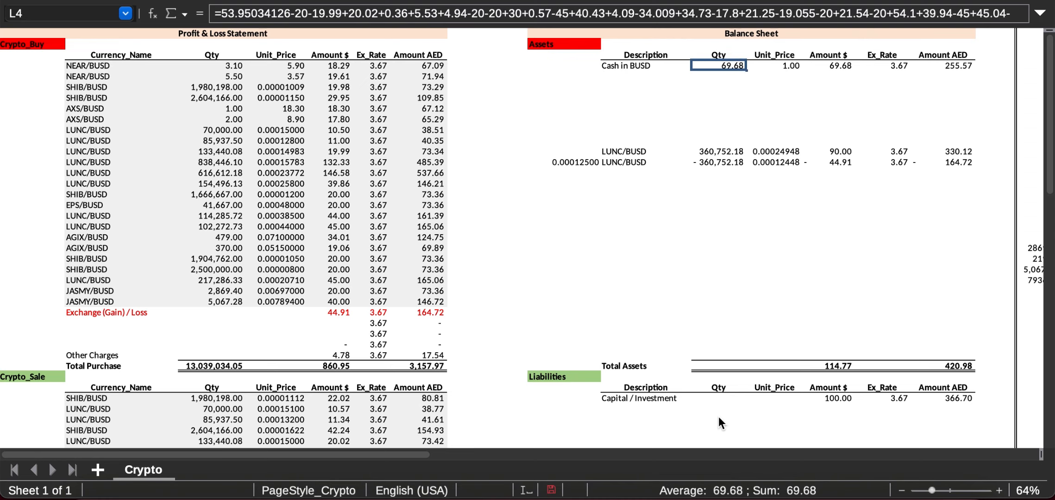
type("100")
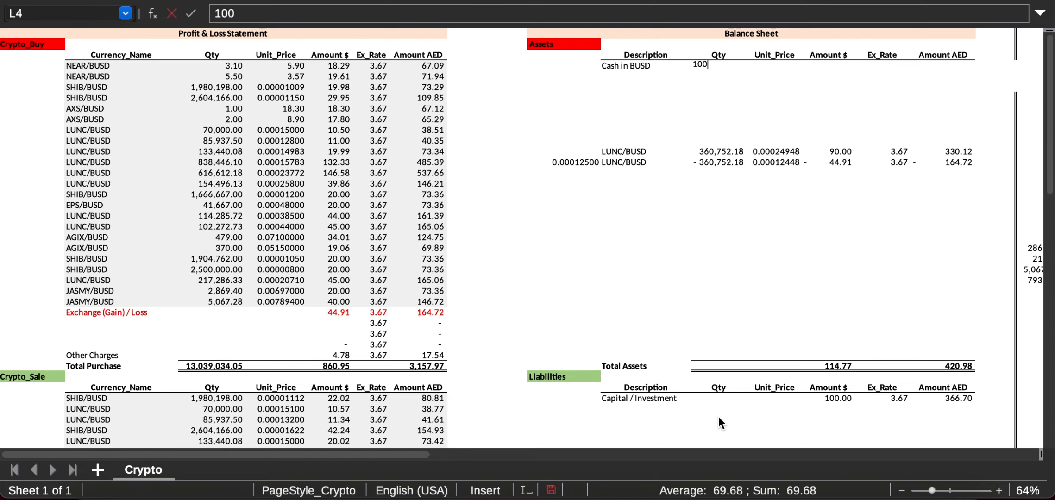
key("Right")
key("Right")
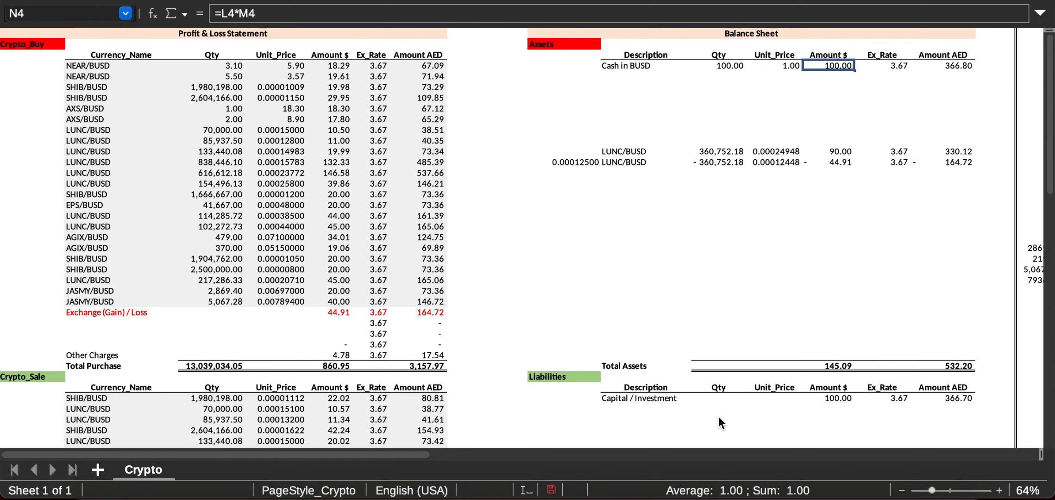
Inspect the Cash in BUSD row's exchange rate, AED amount, dollar amount formula and quantity
key("Right")
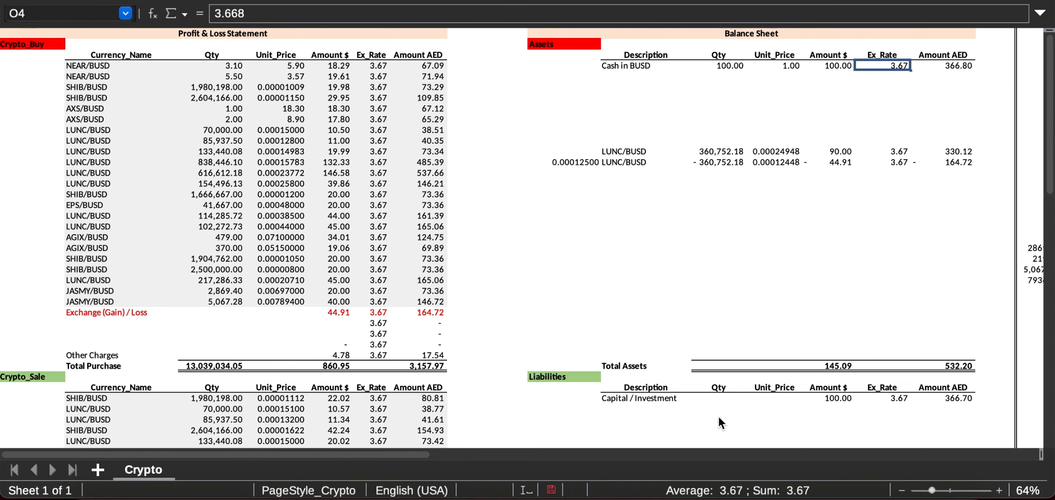
key("Right")
key("Left")
key("Left")
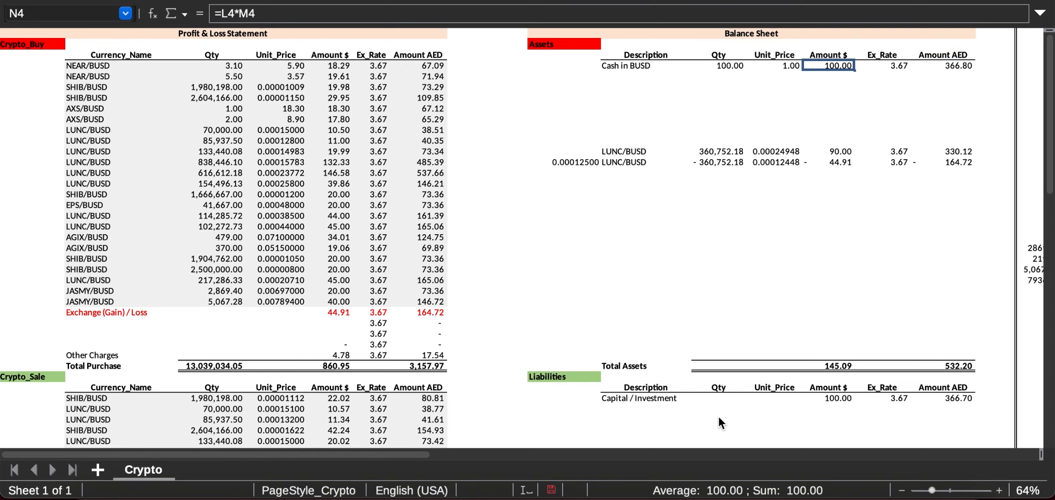
key("Left")
key("Left")
key("Left")
key("Right")
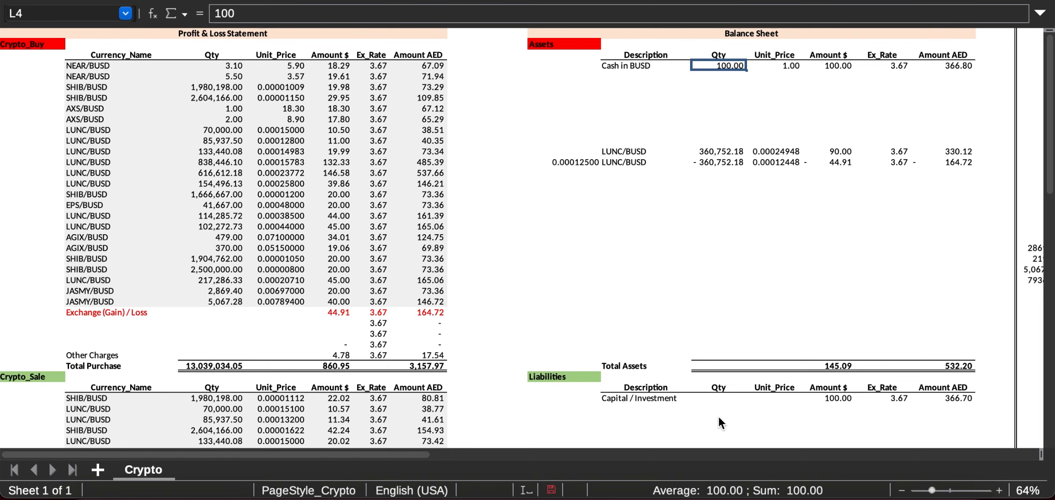
Undo the last Cash in BUSD quantity change and check the quantity formula
key("super+z")
key("Down")
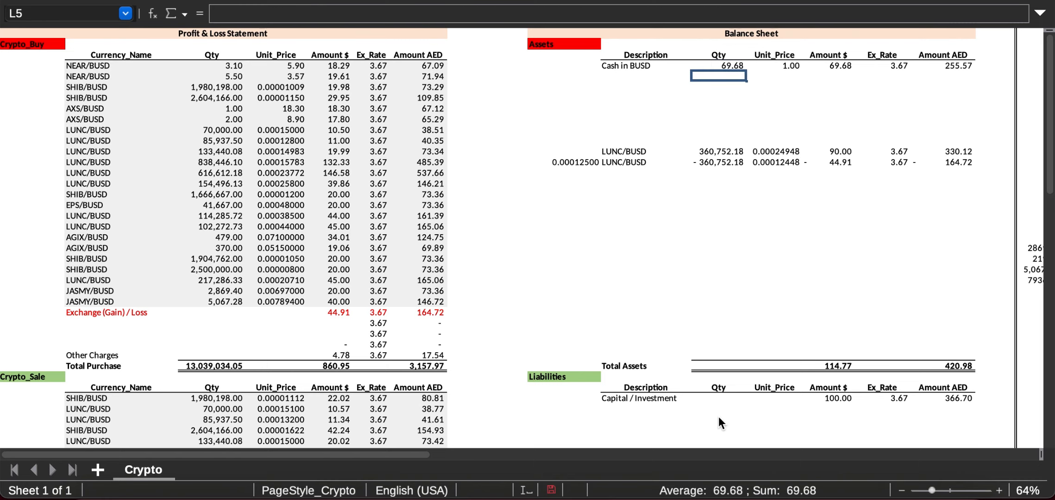
key("Up")
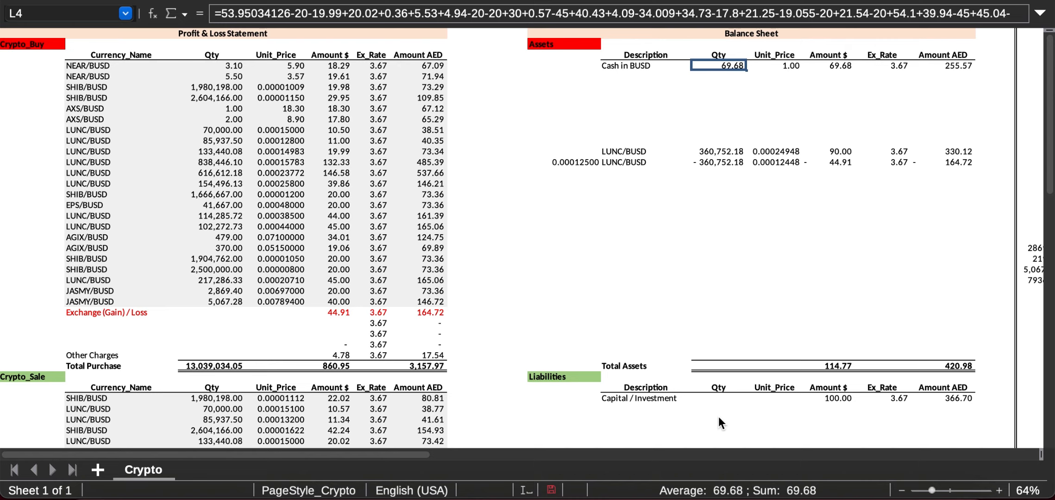
Go over the Assets section's Qty column down to Liabilities and inspect the Capital / Investment dollar amount
key("Down")
key("Down")
key("Down")
key("Down")
key("Down")
key("Down")
key("Down")
key("Down")
key("Down")
key("Down")
key("Down")
key("Down")
key("Down")
key("Down")
key("Down")
key("Down")
key("Down")
key("Down")
key("Down")
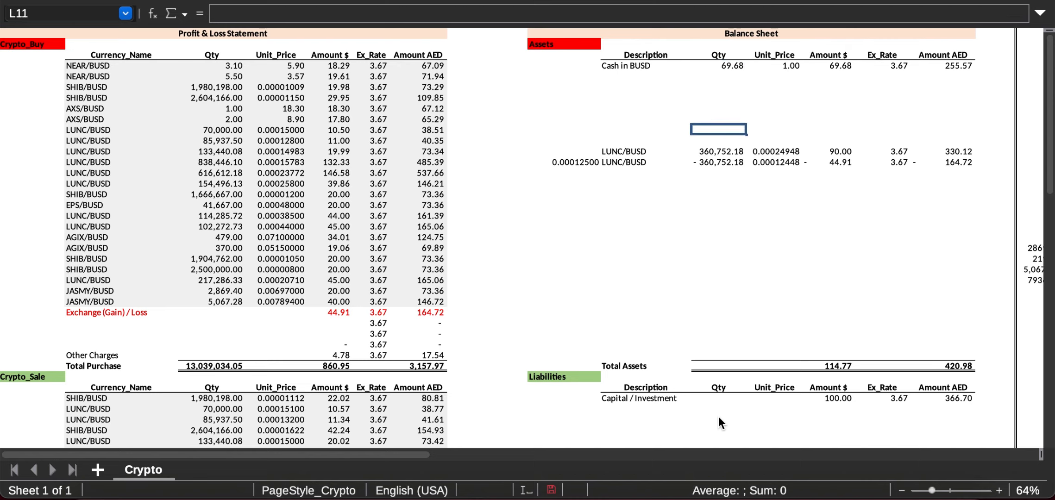
key("Down")
key("Down")
key("Down")
key("Down")
key("Down")
key("Down")
key("Down")
key("Down")
key("Down")
key("Down")
key("Down")
key("Down")
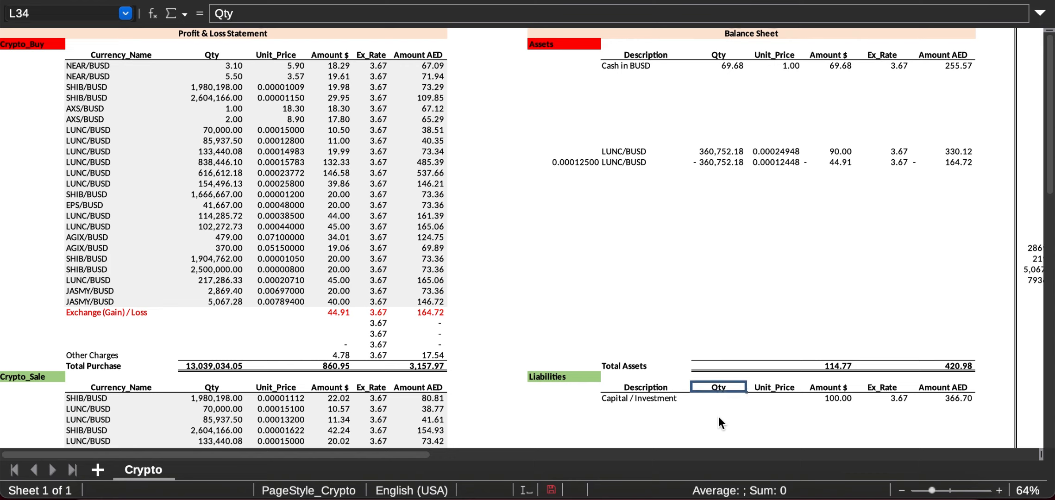
key("Right")
key("Right")
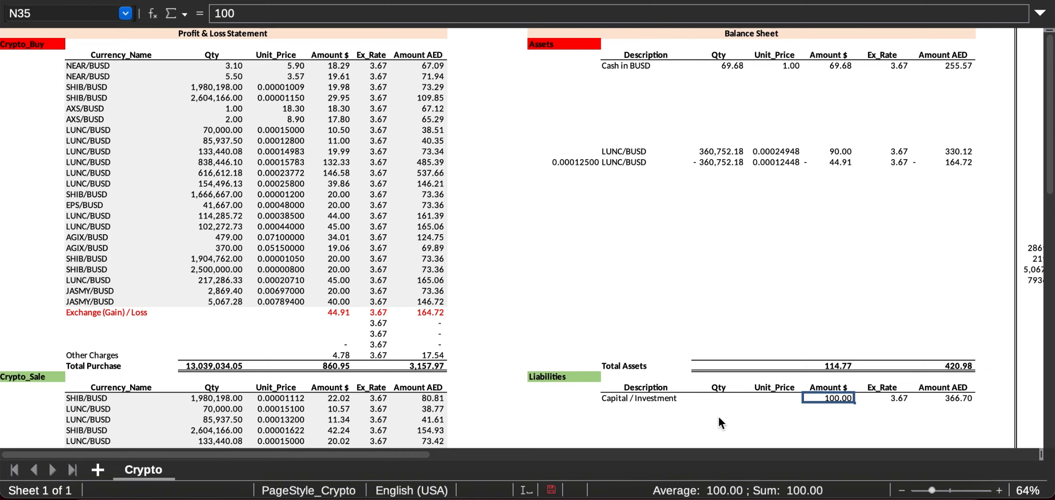
Look back up the Amount $ column to the Cash in BUSD row and inspect its unit price and quantity formula
key("Up")
key("Up")
key("Up")
key("Up")
key("Up")
key("Up")
key("Up")
key("Up")
key("Up")
key("Up")
key("Up")
key("Up")
key("Up")
key("Up")
key("Up")
key("Up")
key("Up")
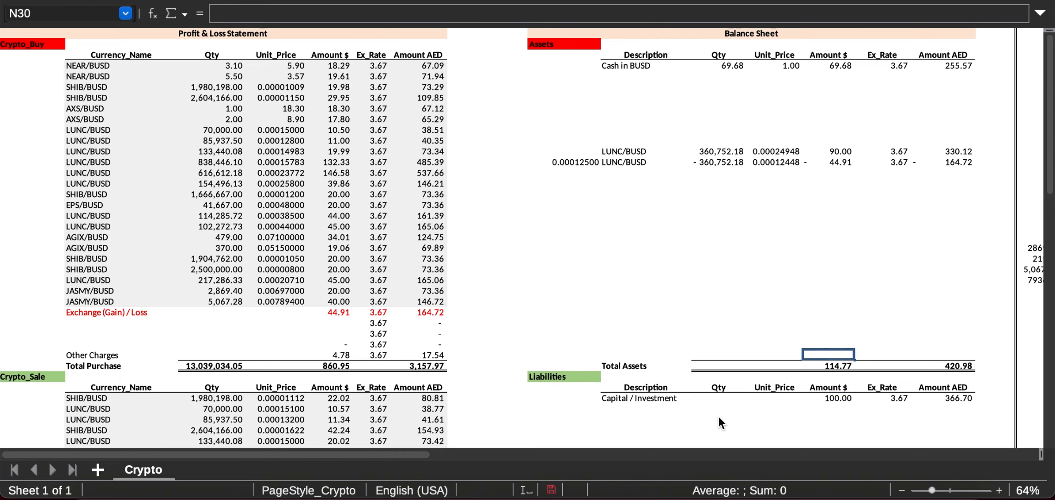
key("Up")
key("Up")
key("Up")
key("Up")
key("Up")
key("Up")
key("Up")
key("Up")
key("Up")
key("Up")
key("Up")
key("Up")
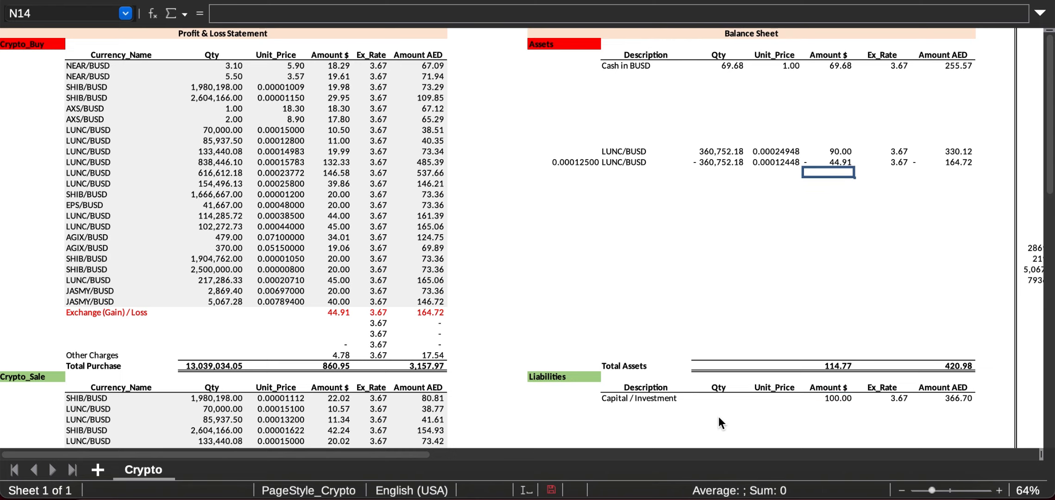
key("Up")
key("Up")
key("Left")
key("Left")
key("Left")
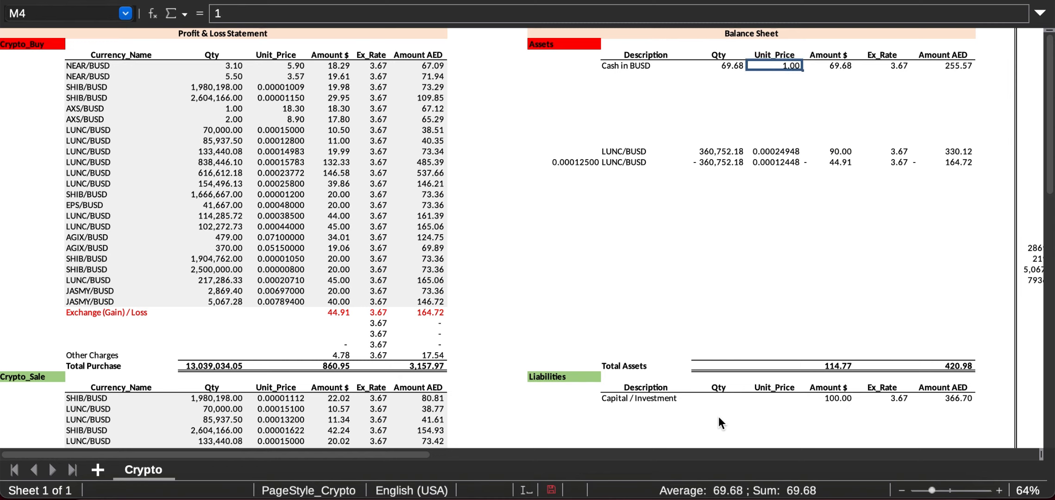
key("Right")
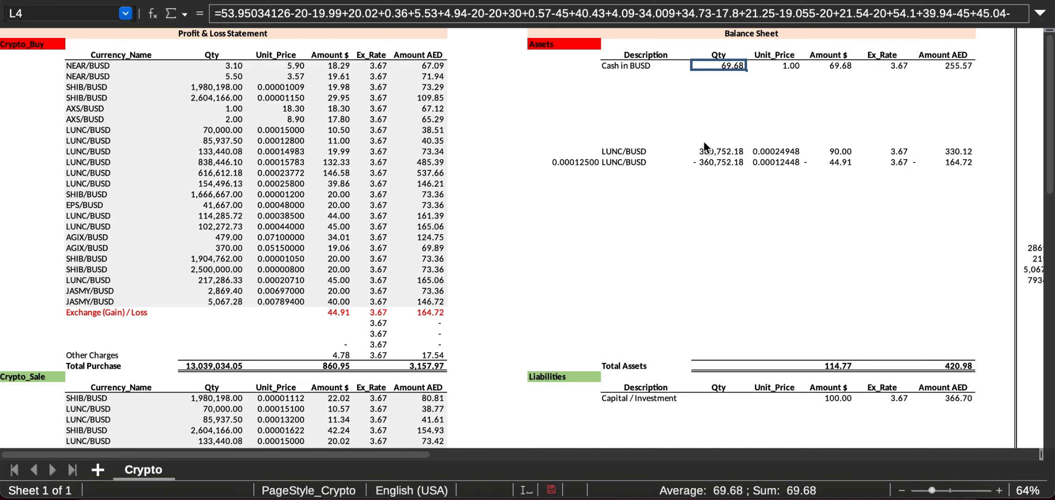
key("Down")
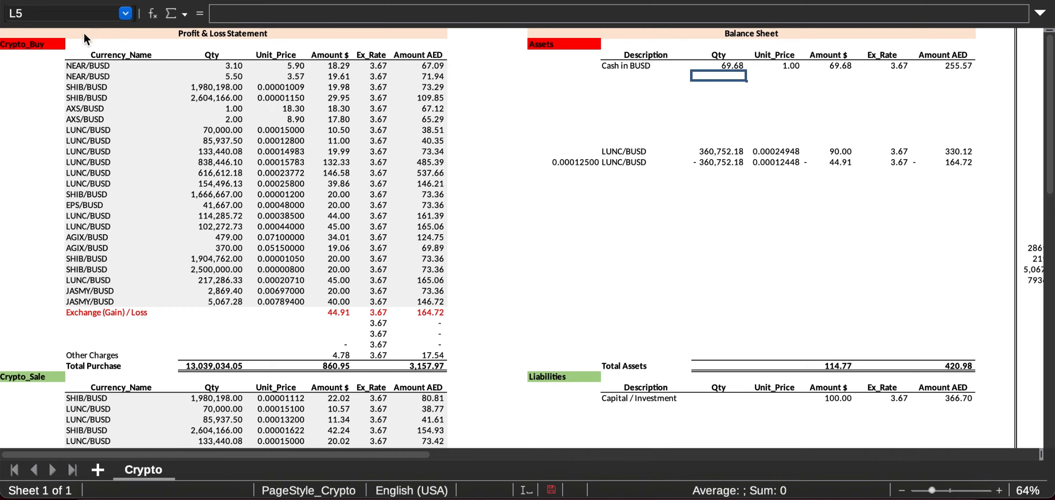
Examine the profit and loss statement's Crypto_Buy and Crypto_Sale headings and the Other Charges dollar and AED formulas
left_click(50, 46)
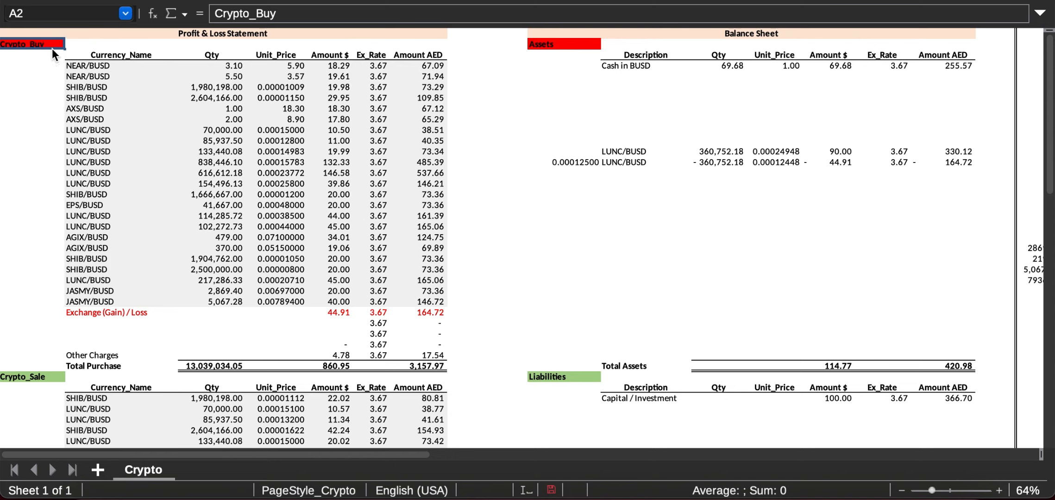
left_click(29, 376)
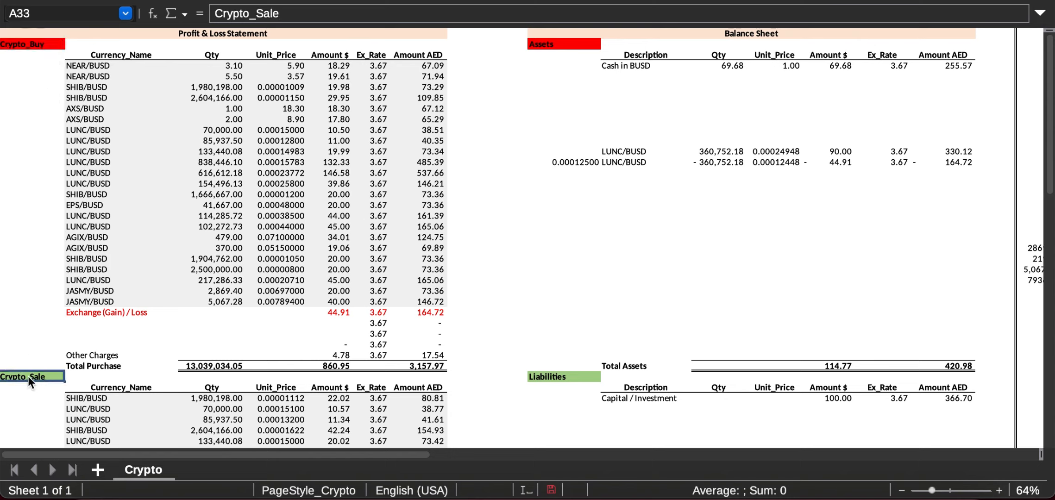
left_click(76, 356)
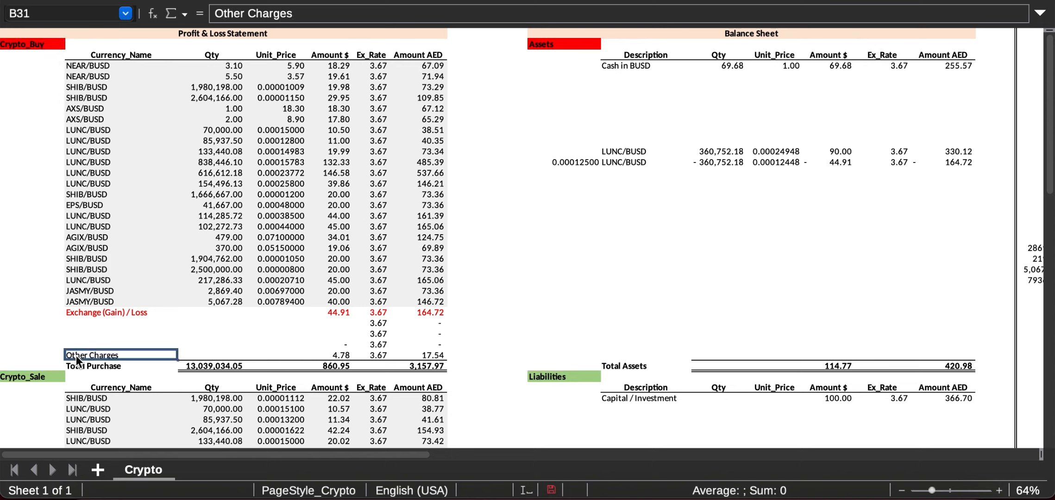
key("Right")
key("Right")
key("Right")
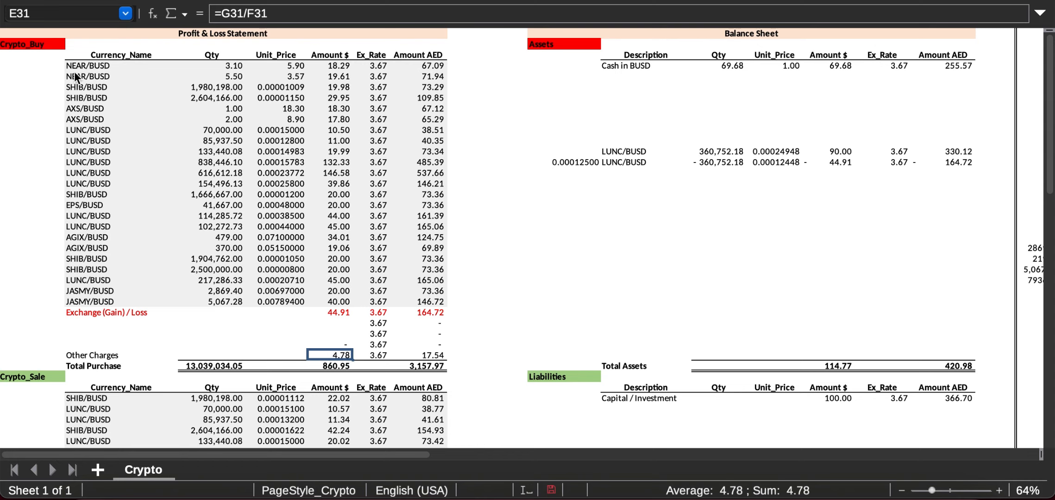
left_click(173, 36)
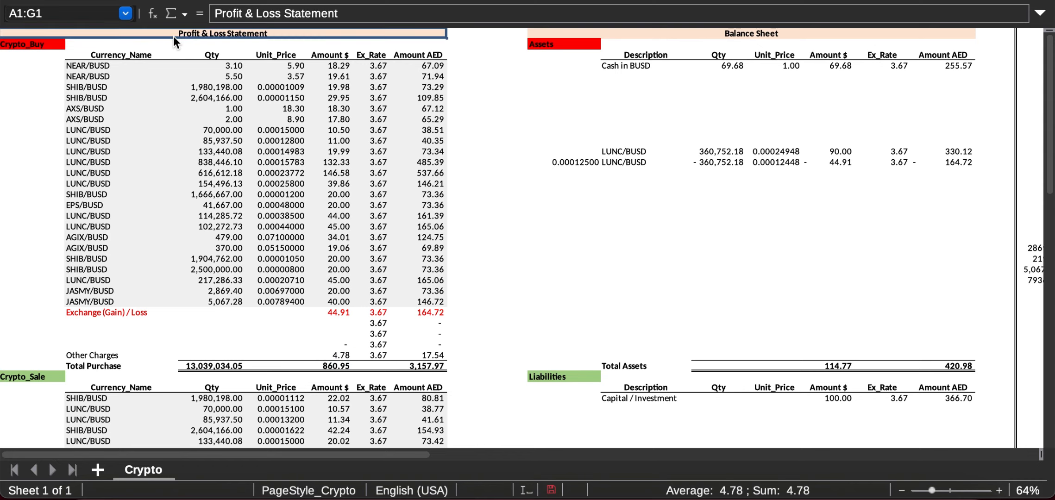
left_click(421, 355)
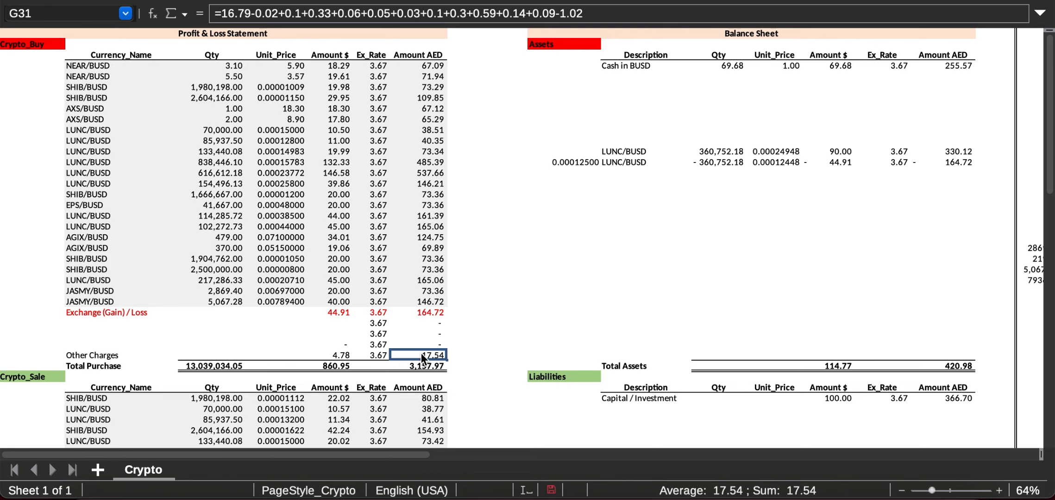
Review the currency names from the first Crypto_Buy entry through the Crypto_Sale list to its JASMY/BUSD row
left_click(104, 66)
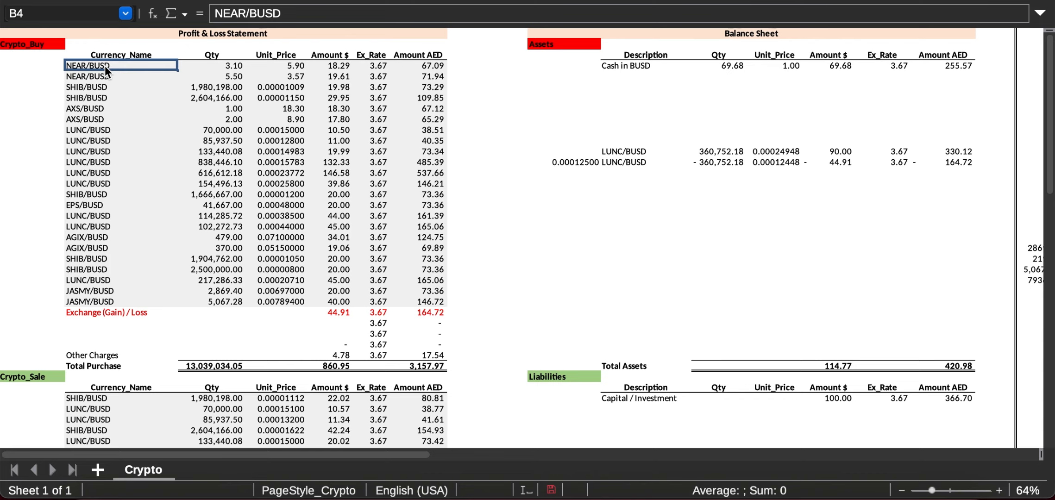
left_click(82, 421)
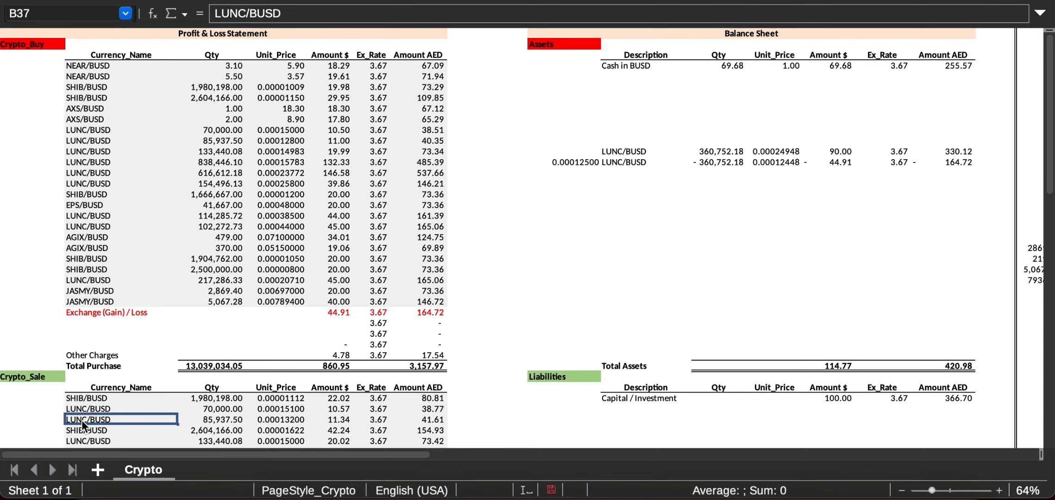
key("Down")
key("Down")
key("Down")
key("Down")
key("Down")
key("Down")
key("Down")
key("Down")
key("Down")
key("Down")
key("Down")
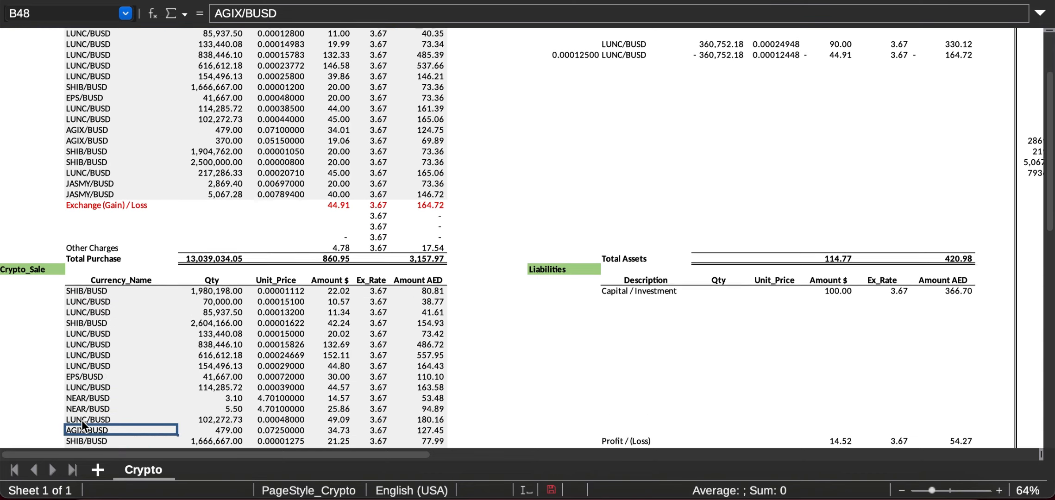
key("Down")
key("Down")
key("Down")
key("Down")
key("Down")
key("Down")
key("Down")
key("Down")
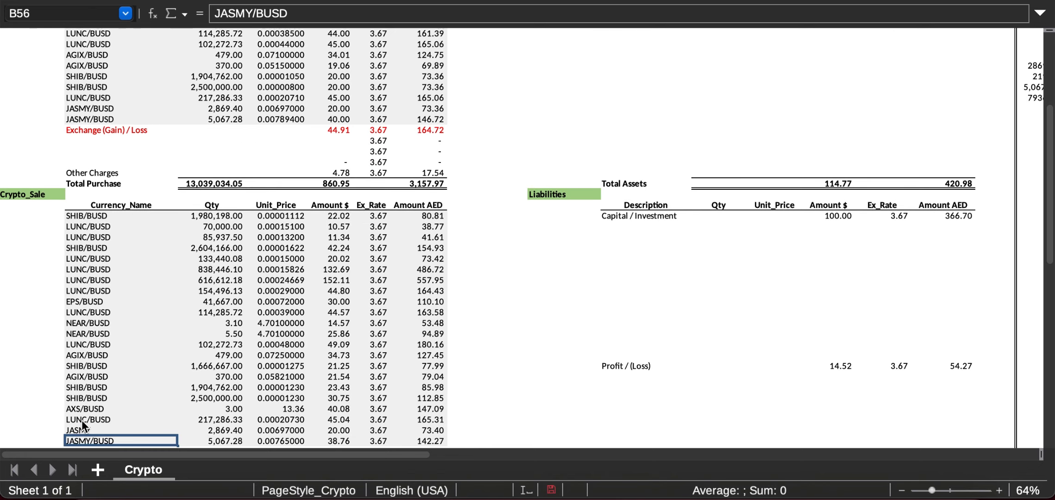
Review the currency names upward from the last Crypto_Sale row through the Crypto_Buy list to the Profit & Loss Statement heading
key("Up")
key("Up")
key("Up")
key("Up")
key("Up")
key("Up")
key("Up")
key("Up")
key("Up")
key("Up")
key("Up")
key("Up")
key("Up")
key("Up")
key("Up")
key("Up")
key("Up")
key("Up")
key("Up")
key("Up")
key("Up")
key("Up")
key("Up")
key("Up")
key("Up")
key("Up")
key("Up")
key("Up")
key("Up")
key("Up")
key("Up")
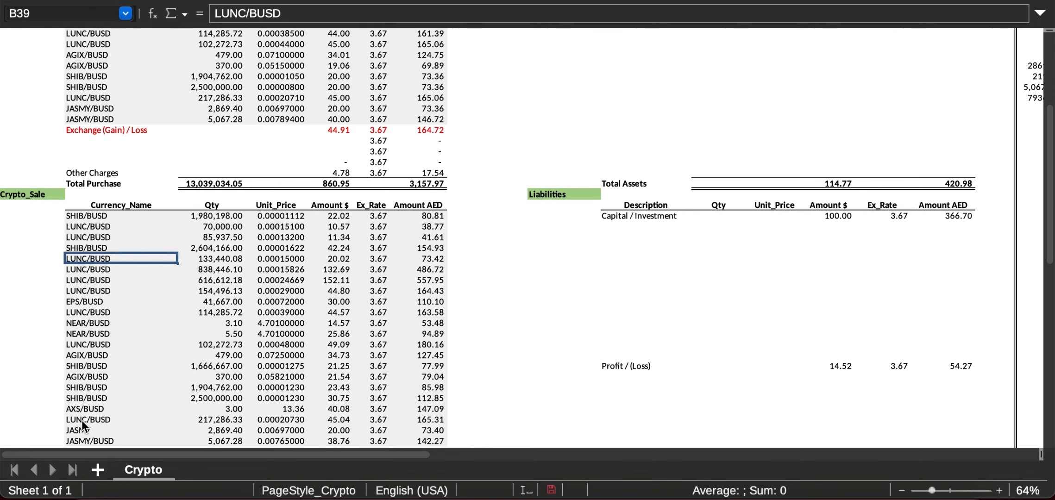
key("Up")
key("Up")
key("Up")
key("Up")
key("Up")
key("Up")
key("Up")
key("Up")
key("Up")
key("Up")
key("Up")
key("Up")
key("Up")
key("Up")
key("Up")
key("Up")
key("Up")
key("Up")
key("Up")
key("Up")
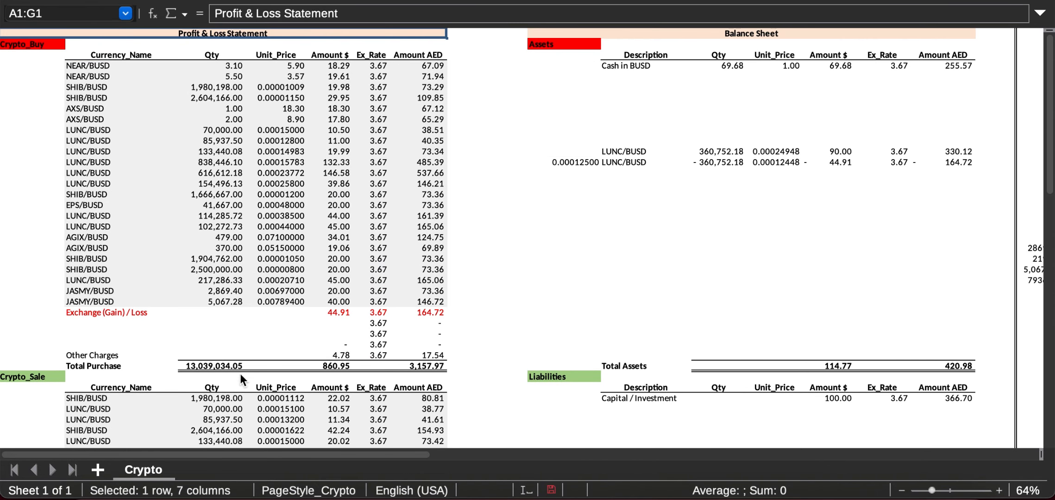
Inspect the AED formulas for Total Purchase, Total Sale and Net Gain / (Loss) in the profit and loss statement
left_click(423, 369)
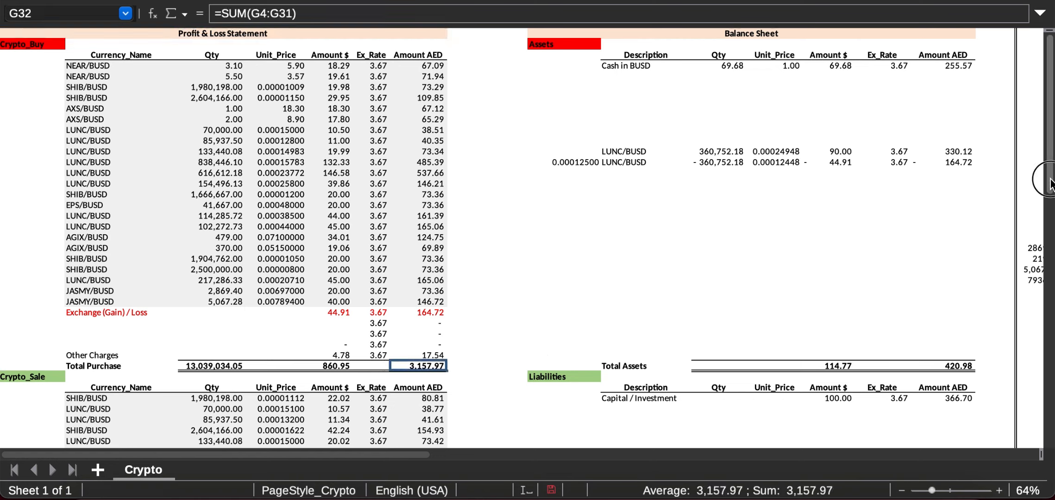
left_click_drag(1051, 186, 1039, 293)
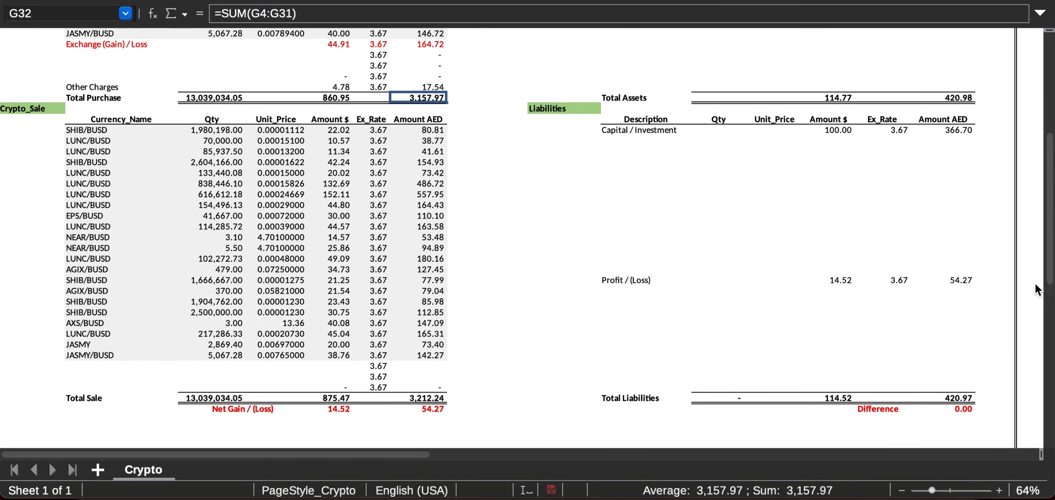
left_click(424, 406)
left_click(428, 398)
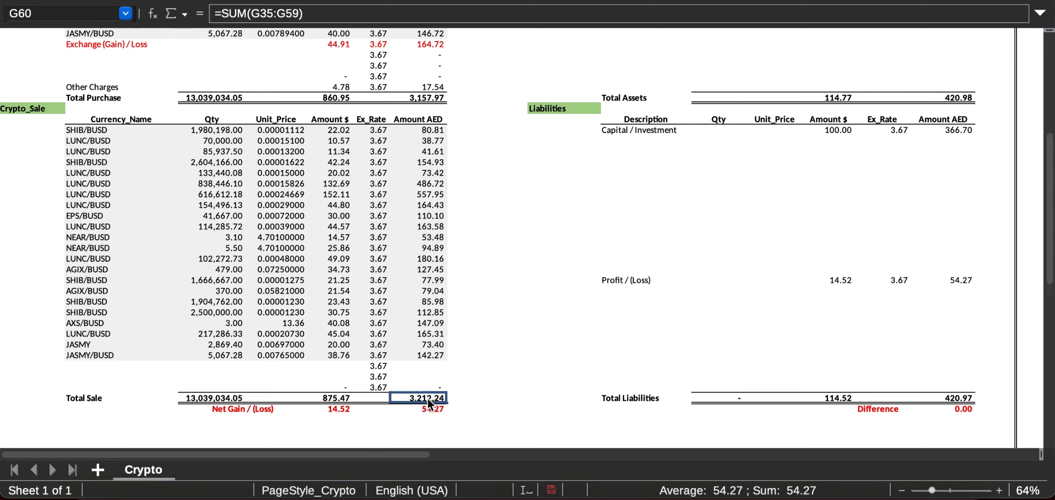
key("Down")
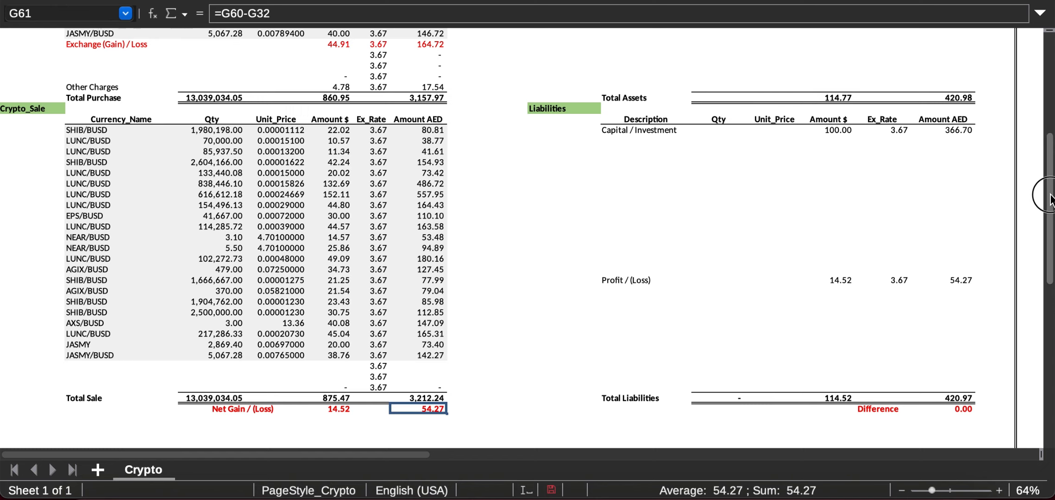
Examine the upper LUNC/BUSD row under Assets, covering its quantity, unit price and dollar amount formula
scroll(711, 359, "up", 5)
scroll(712, 363, "up", 4)
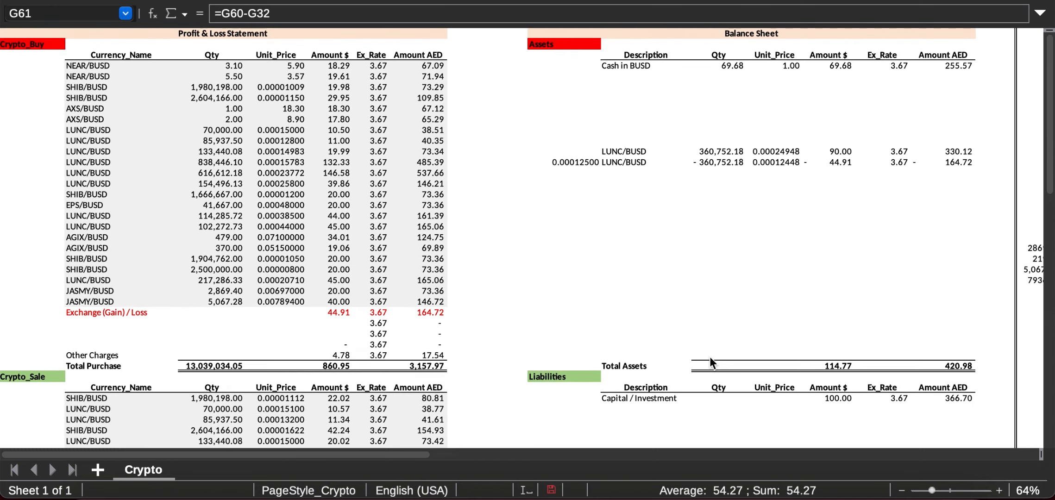
left_click(616, 152)
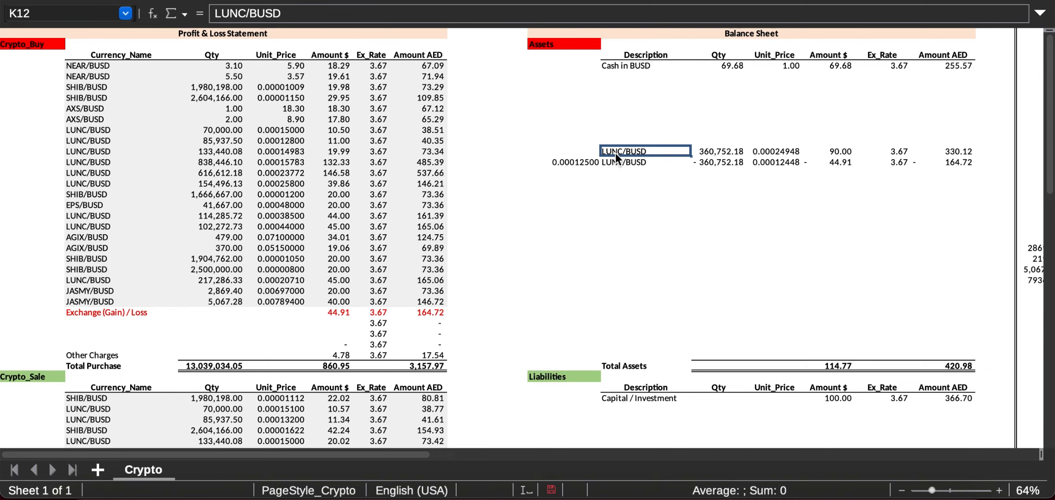
key("Left")
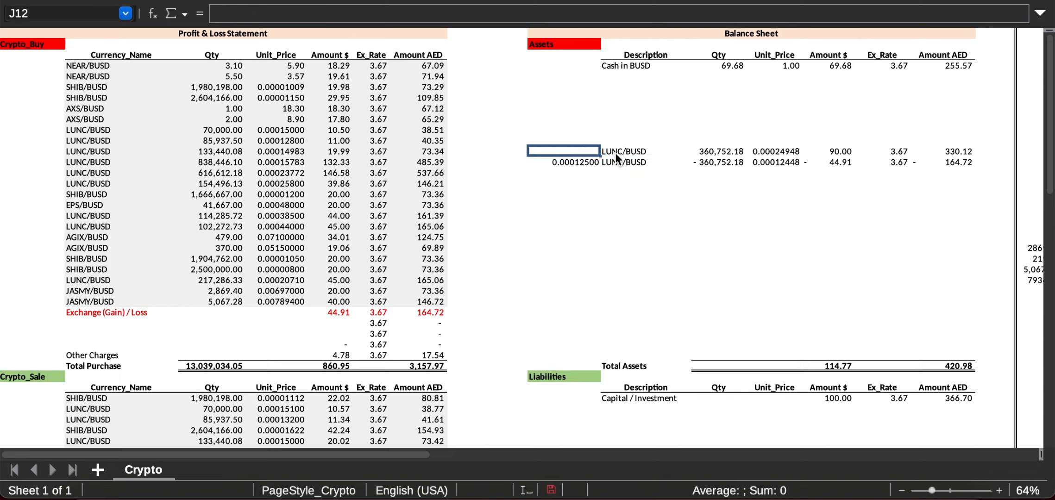
key("Right")
key("Right")
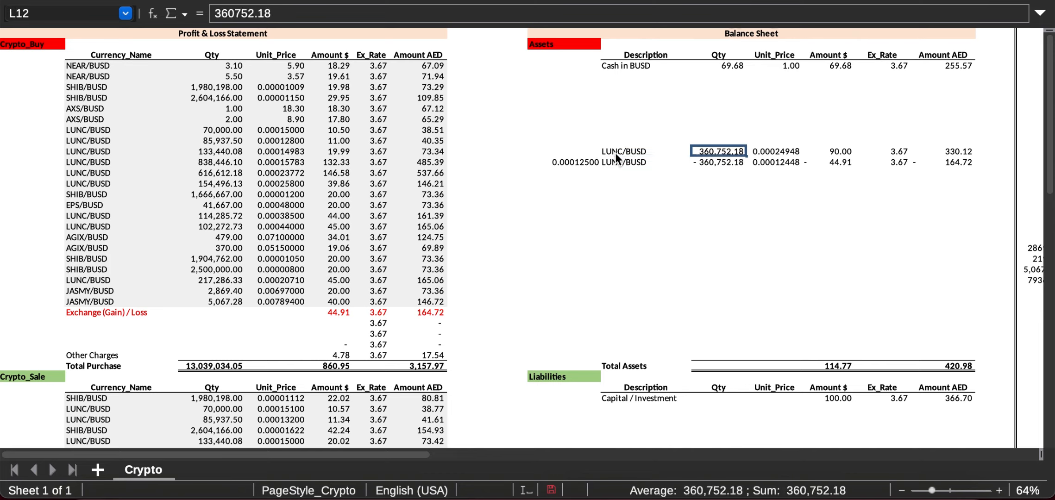
key("Right")
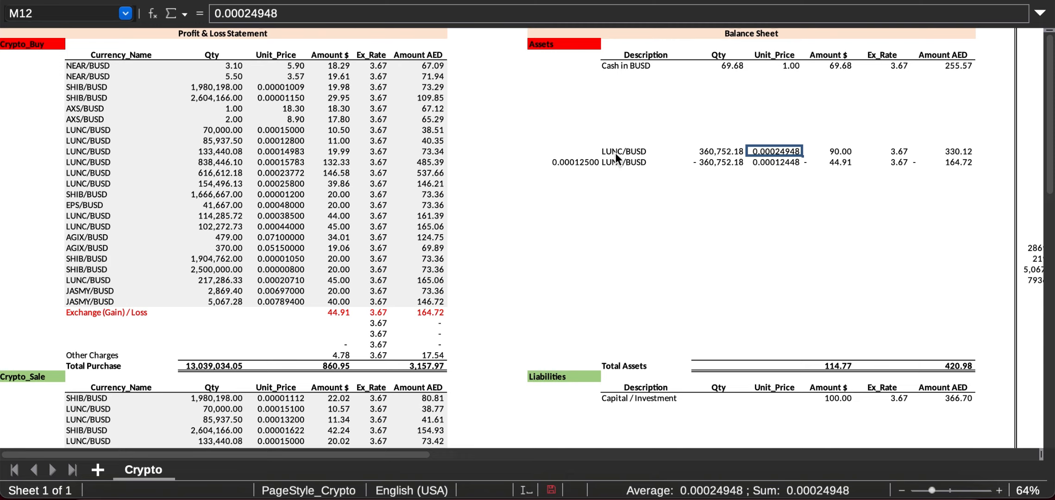
key("Right")
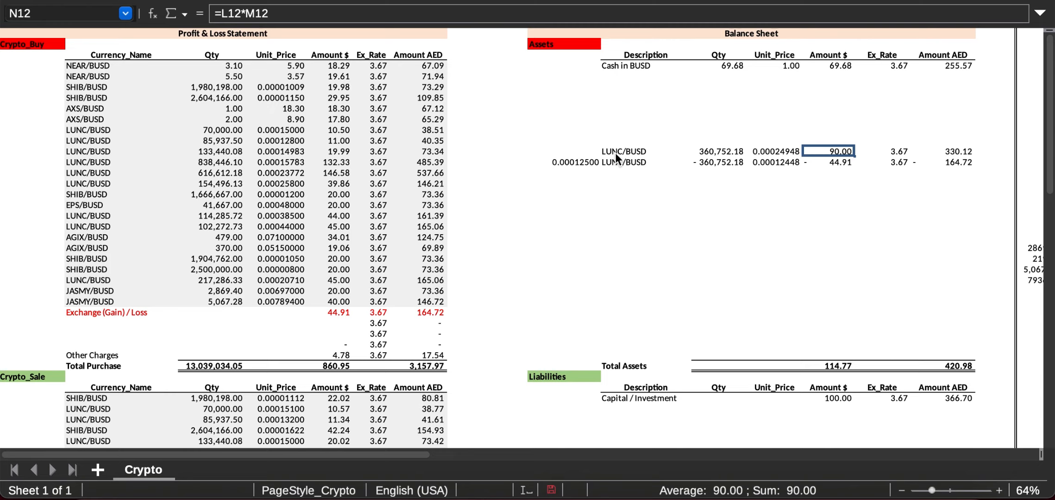
Examine the negative LUNC/BUSD adjustment row under Assets, including its quantity formula, the price beside it and its dollar amount formula
key("Left")
key("Left")
key("Down")
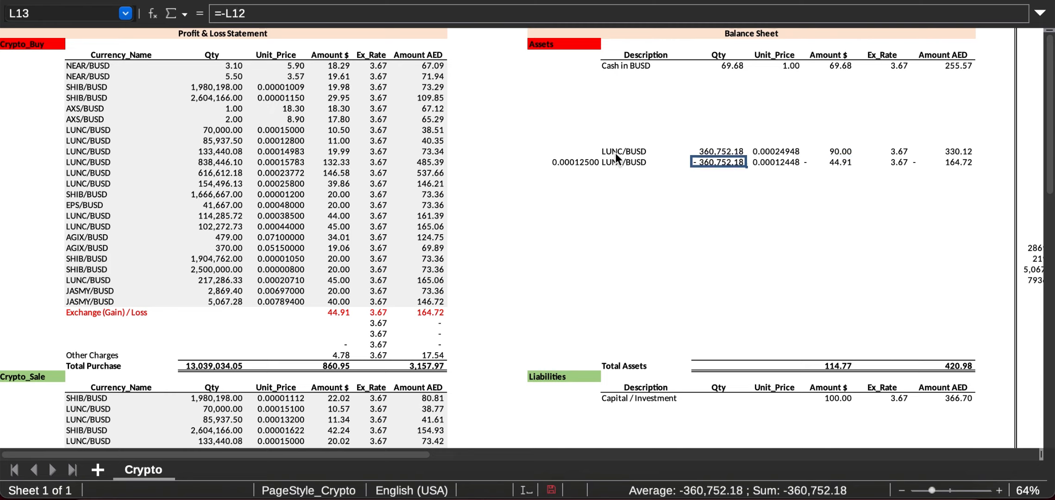
key("Left")
key("Left")
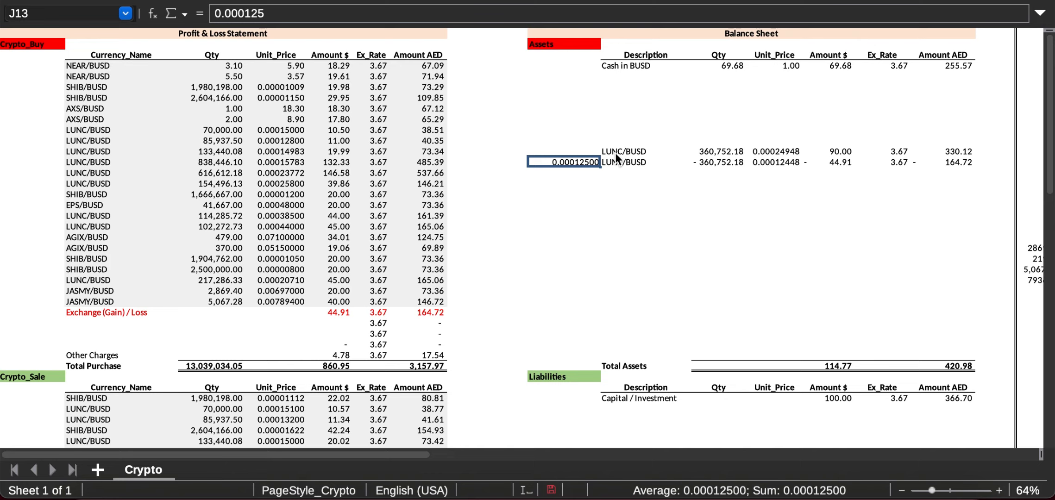
key("Right")
key("Right")
key("Right")
key("Right")
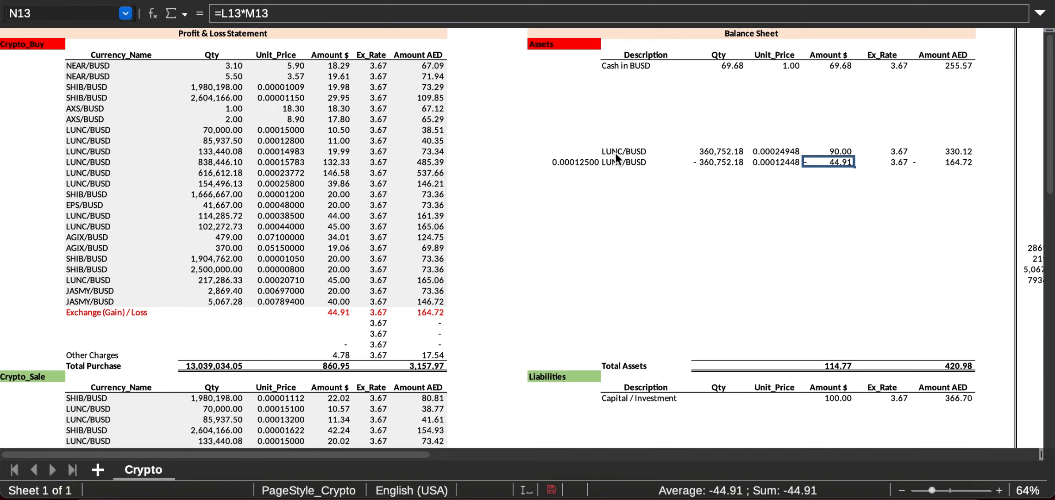
Check the sum of the two LUNC/BUSD dollar amounts under Assets, N12:N13, and clear the selection
key("Up")
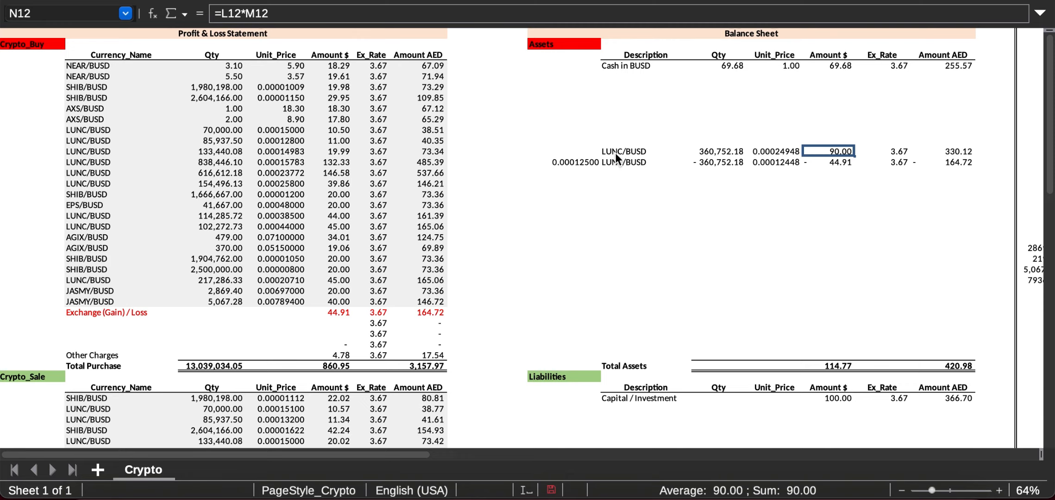
key("shift+Down")
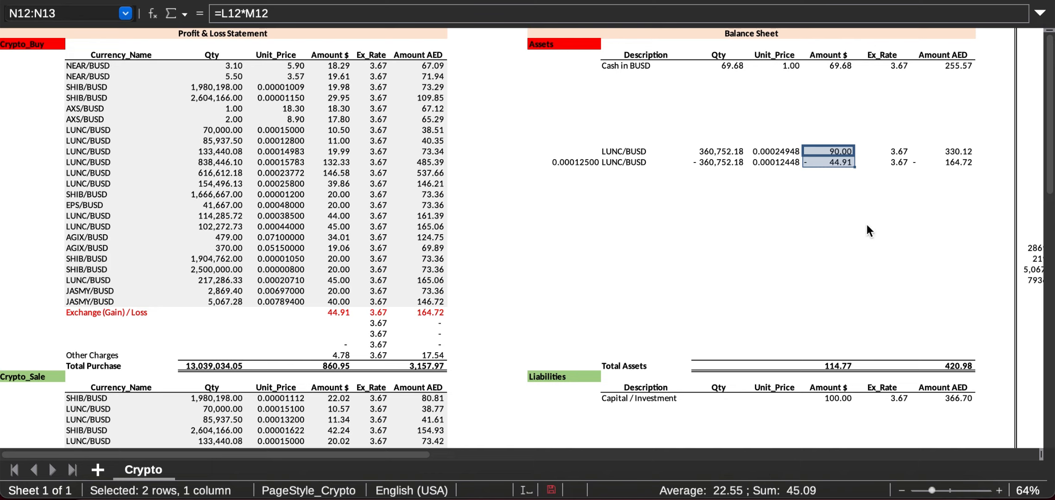
left_click(839, 184)
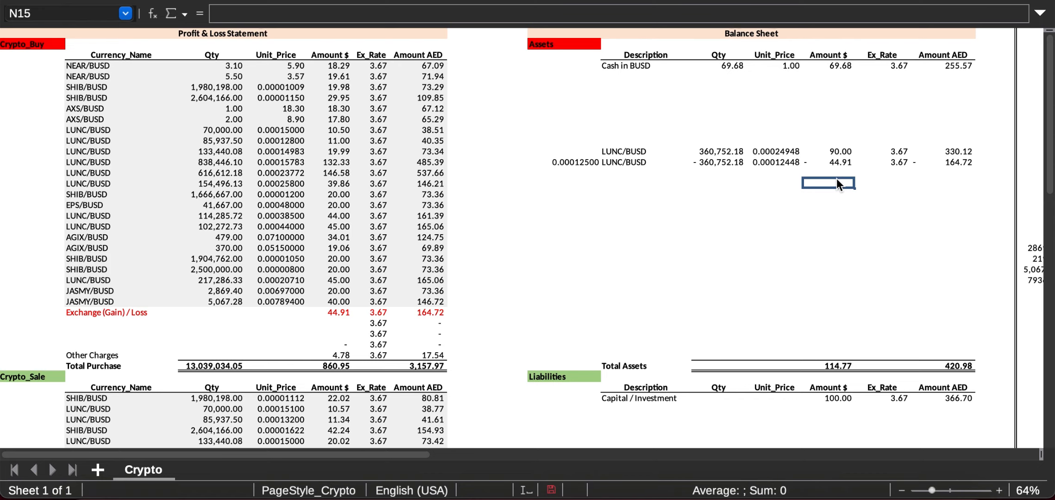
Go back over the LUNC/BUSD adjustment row from its dollar amount to the price beside it and return to the amount
key("Up")
key("Up")
key("Up")
key("Down")
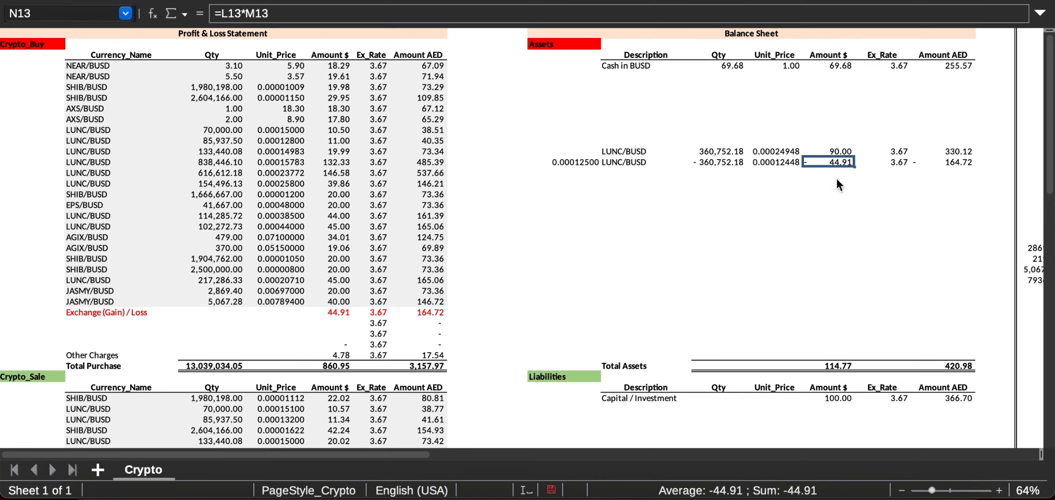
key("Left")
key("Left")
key("Left")
key("Left")
key("Right")
key("Right")
key("Right")
key("Right")
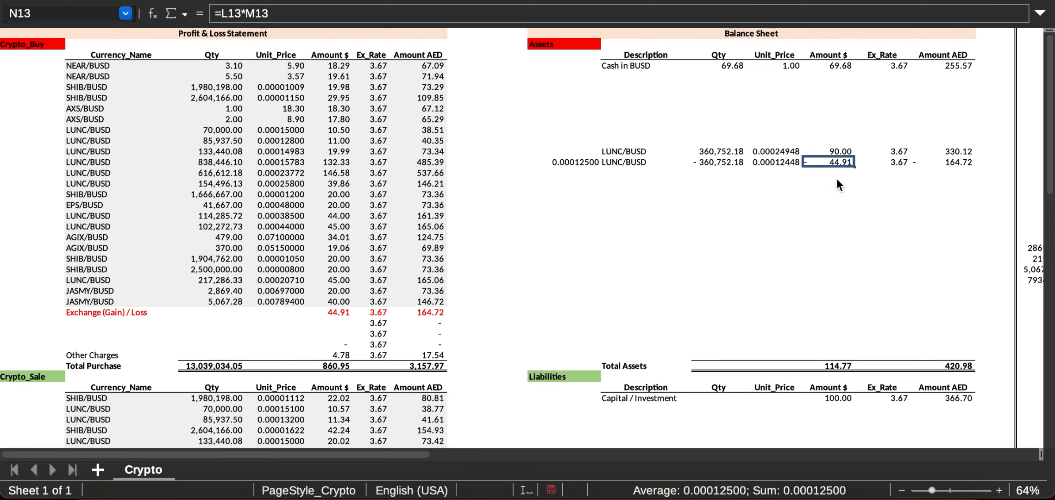
Recheck the sum of N12:N13 and trace the adjustment's dollar amount to the Exchange (Gain) / Loss formula
key("Up")
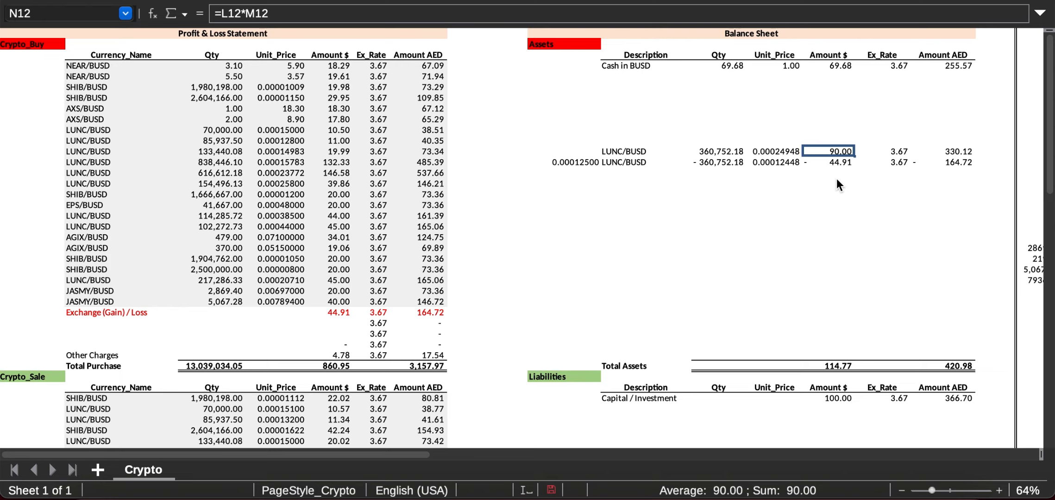
key("shift+Down")
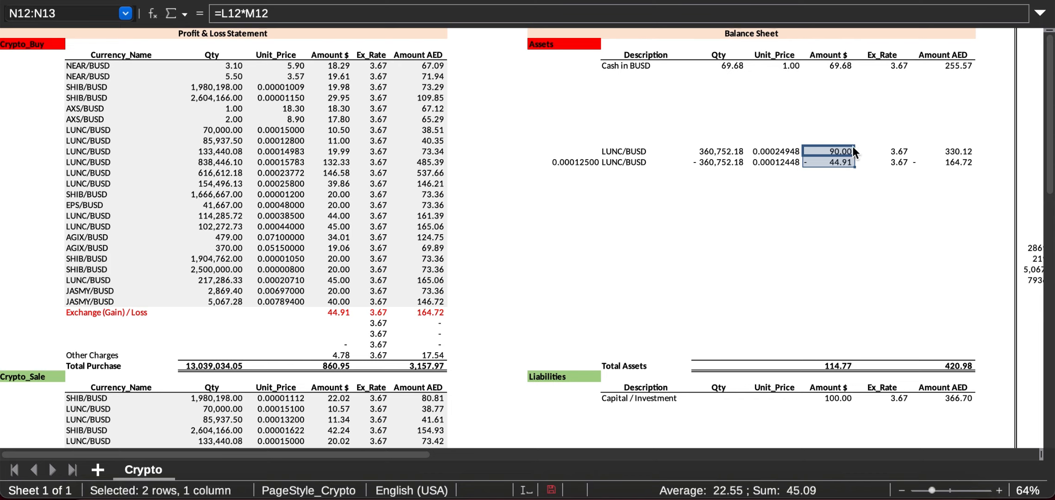
left_click(839, 164)
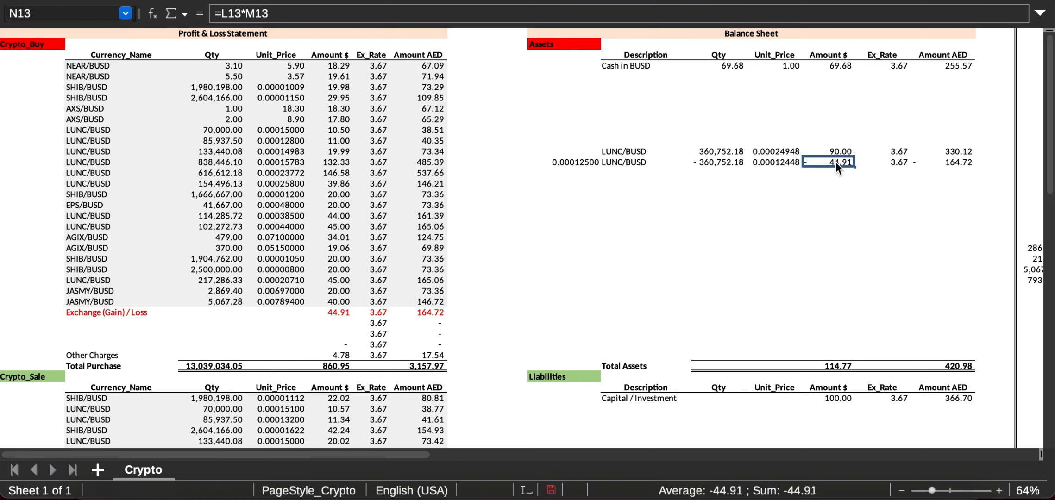
left_click(334, 313)
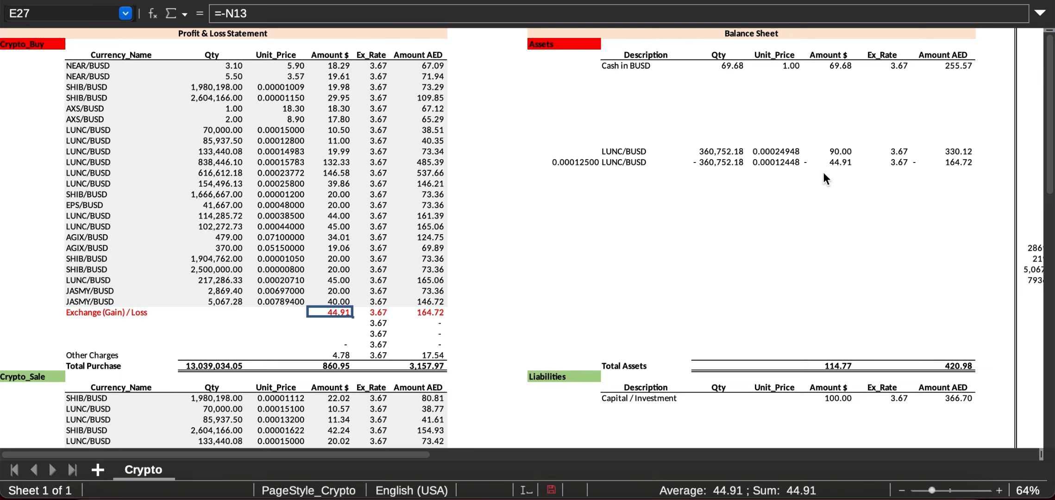
Compare the upper LUNC/BUSD asset row's unit price with the price beside the adjustment row and return to its description
left_click(788, 153)
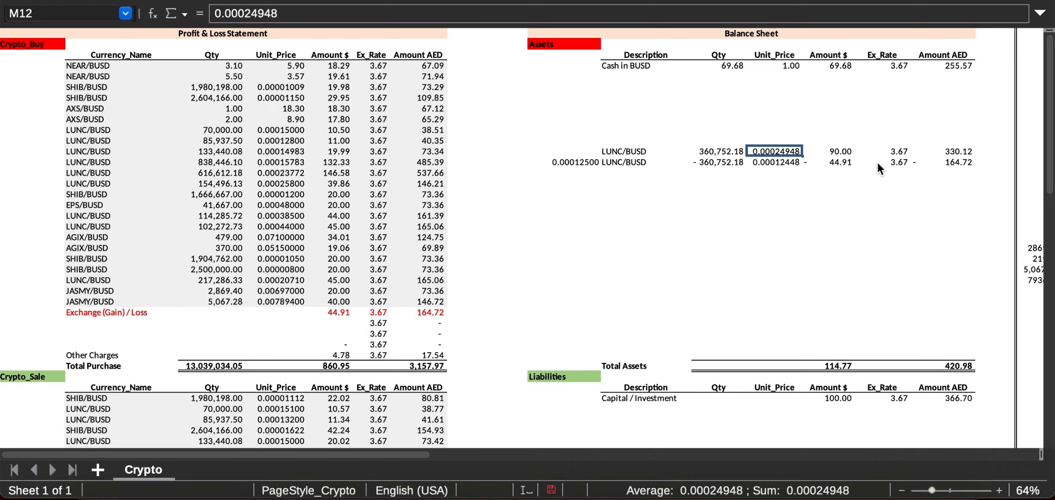
left_click(572, 165)
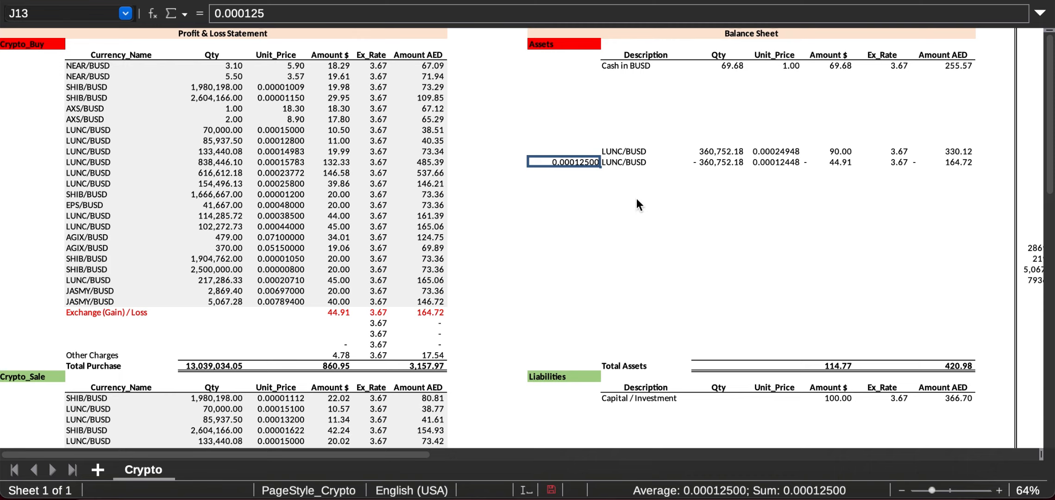
key("Up")
key("Right")
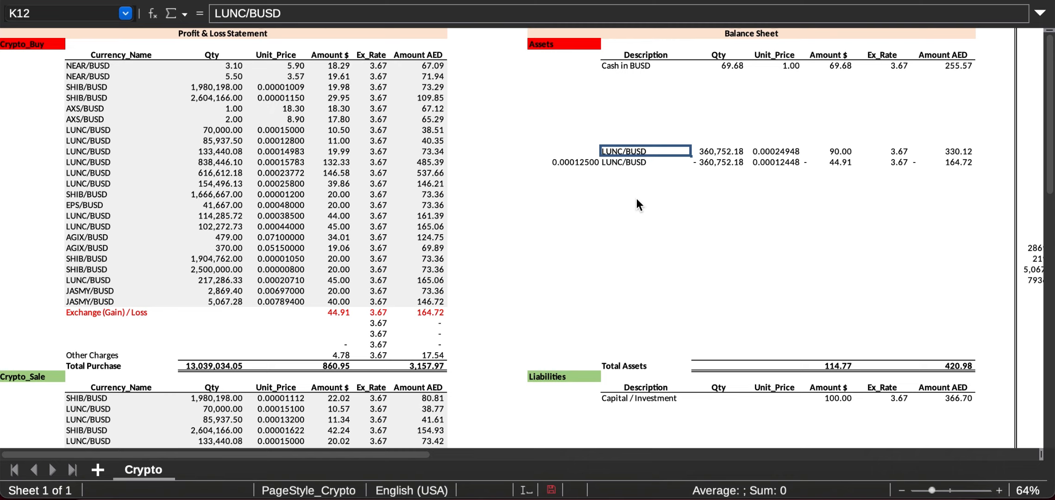
Look at the first AGIX/BUSD purchase, then follow the LUNC/BUSD adjustment row from the price beside it to its AED amount formula
left_click(97, 237)
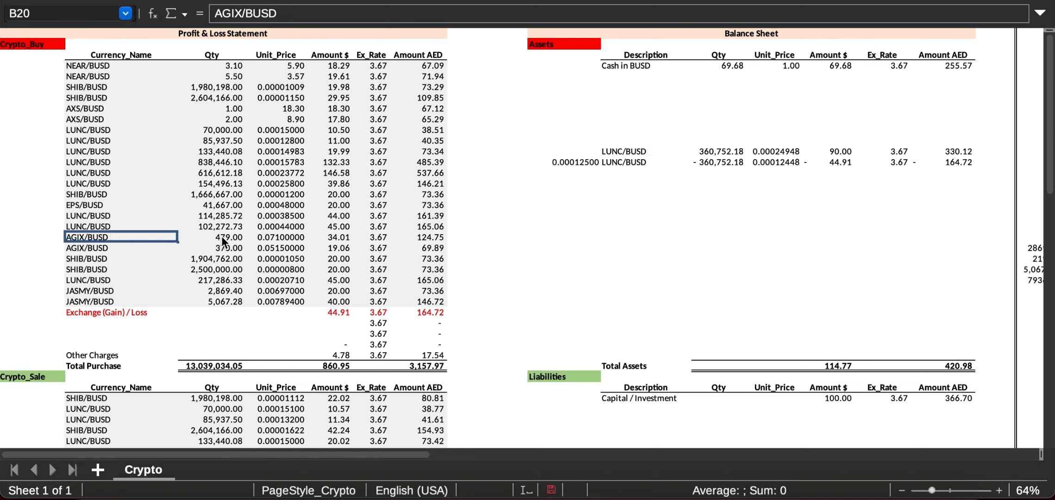
left_click(615, 154)
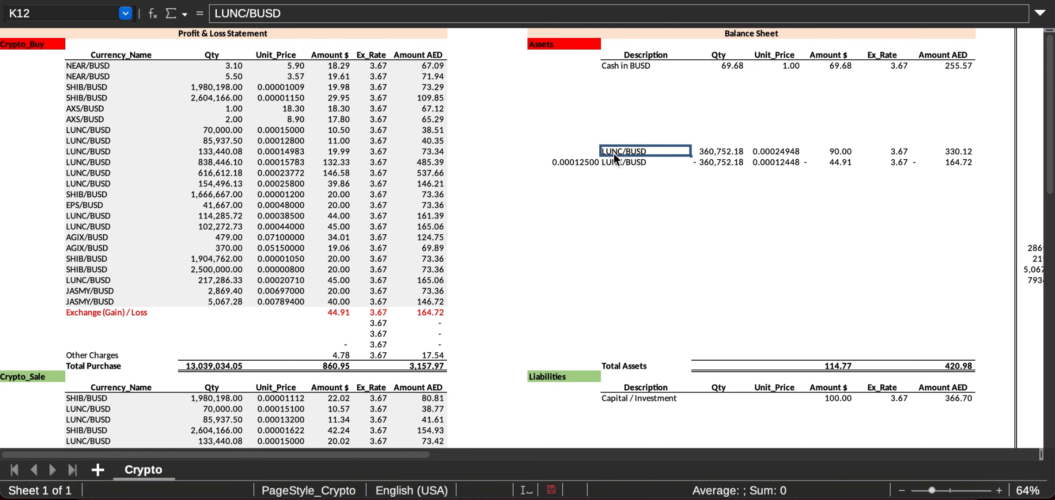
key("Down")
key("Left")
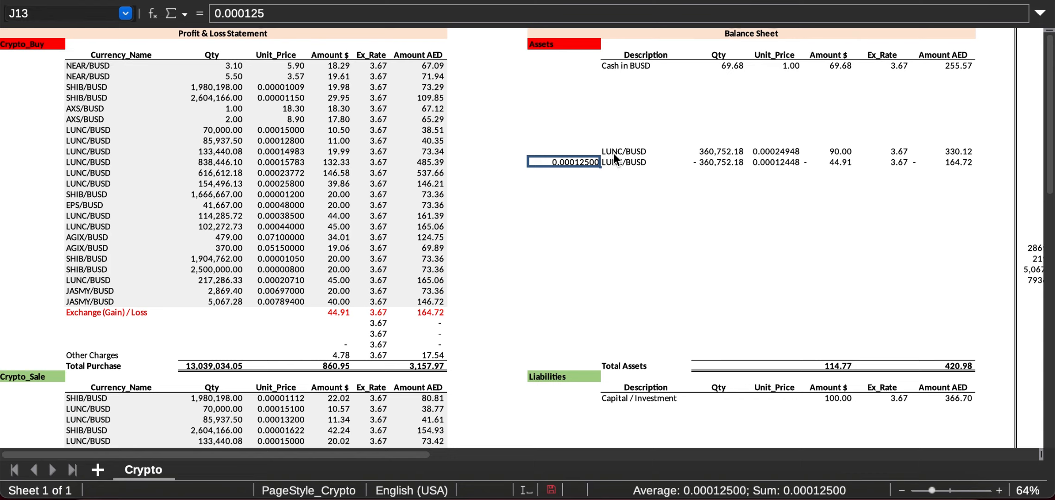
key("Right")
key("Right")
key("Right")
key("Right")
key("Right")
key("Right")
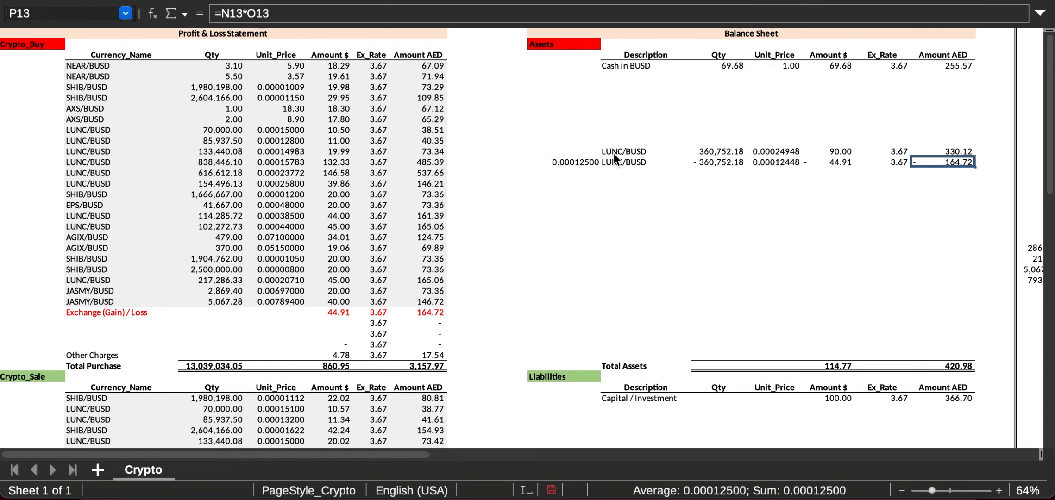
Go back along the upper LUNC/BUSD asset row from its AED amount, recheck the price beside the adjustment row and view the asset's unit price
key("Up")
key("Left")
key("Left")
key("Left")
key("Left")
key("Left")
key("Left")
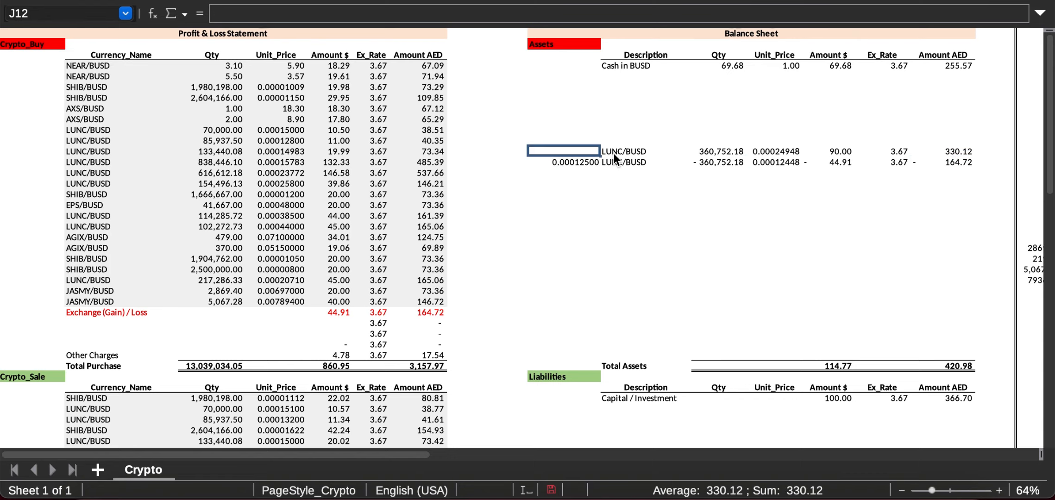
key("Down")
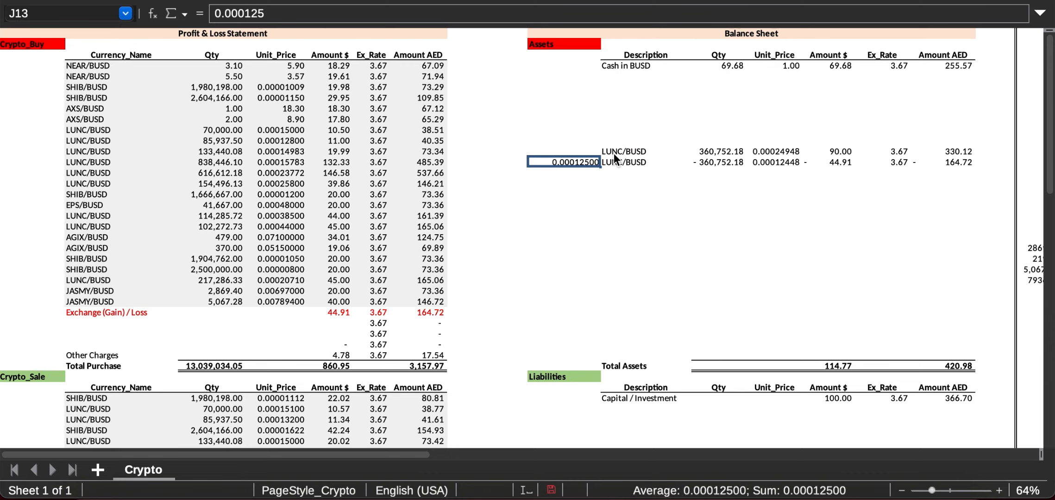
key("Up")
key("Right")
key("Up")
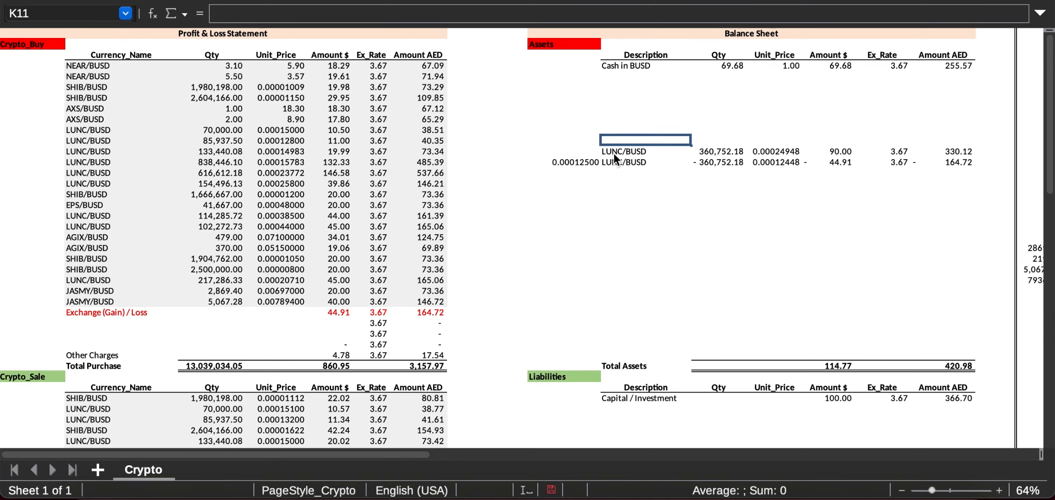
key("Right")
key("Right")
key("Down")
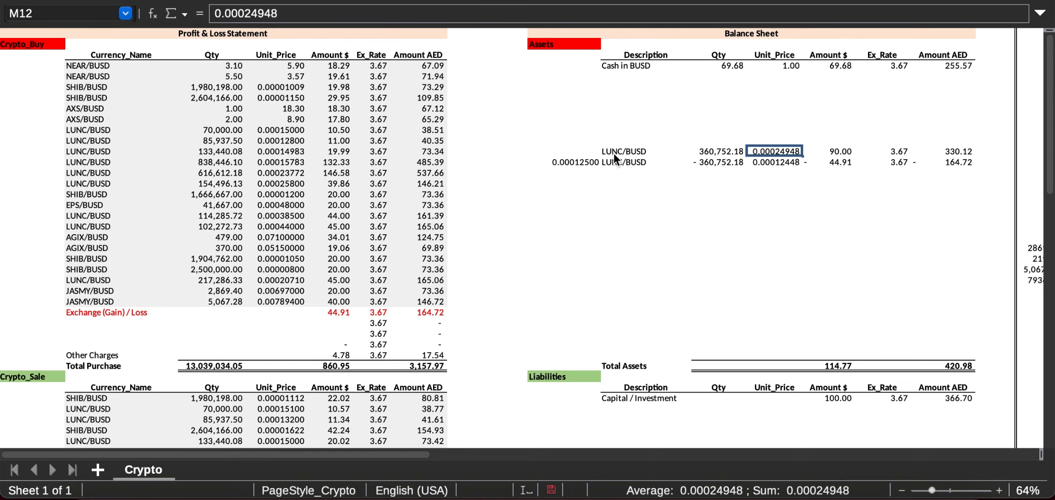
Recheck the price beside the LUNC/BUSD adjustment row, its dollar amount formula and the sum of N12:N13
key("Left")
key("Left")
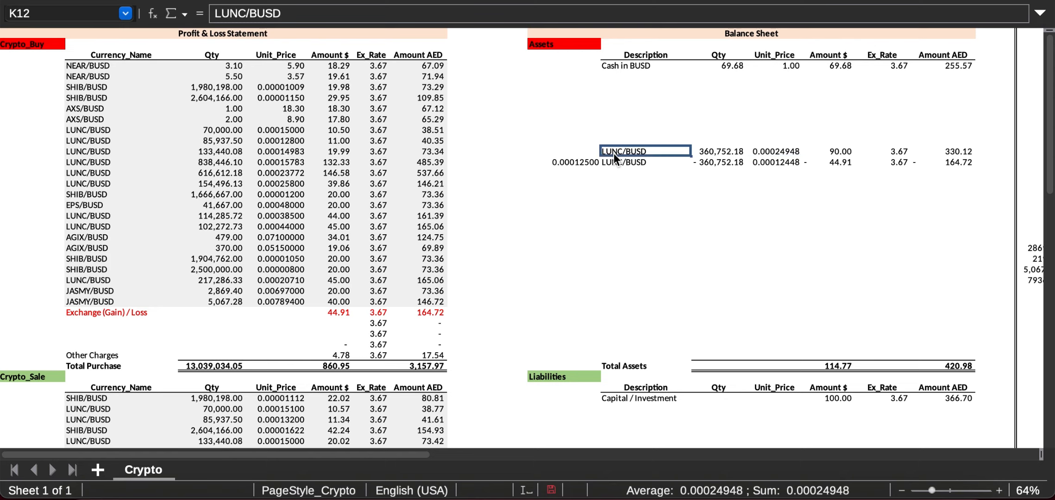
key("Left")
key("Down")
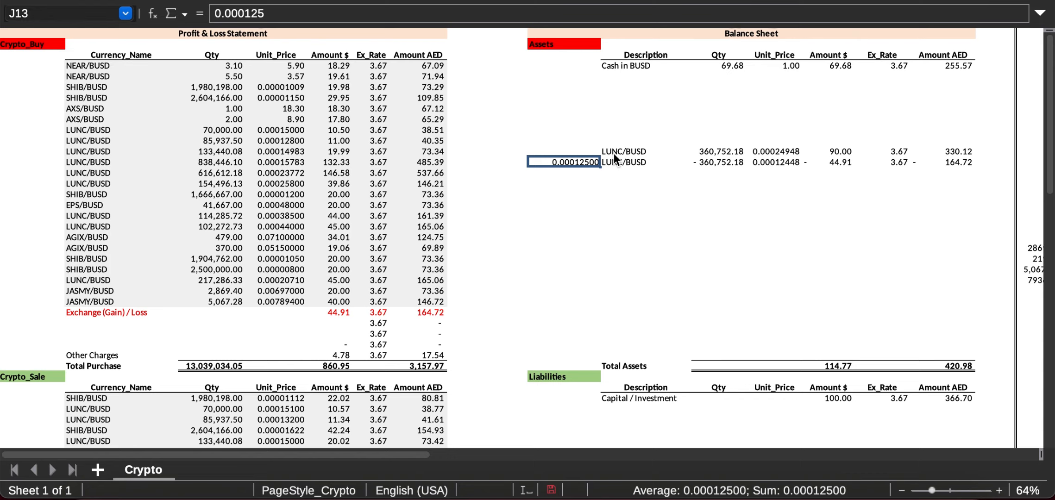
key("Right")
key("Right")
key("Right")
key("Right")
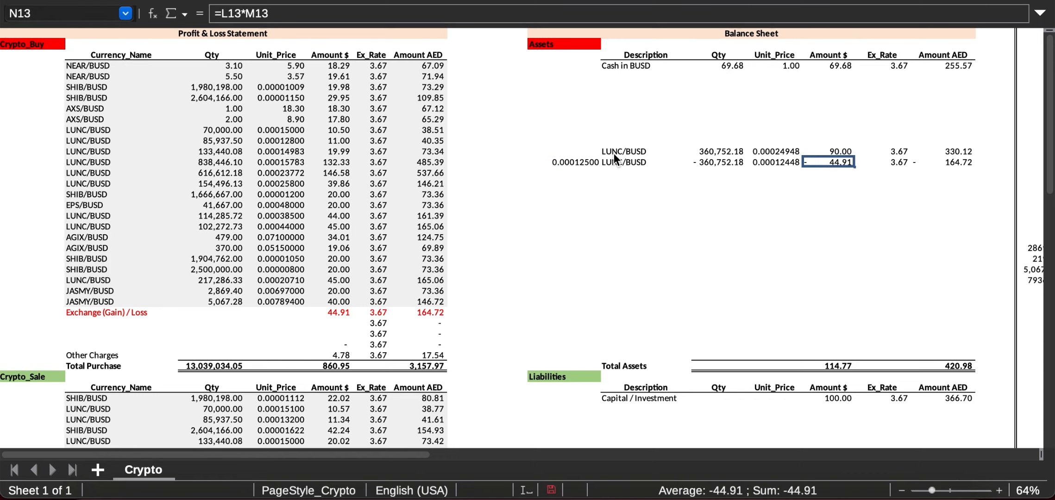
key("Up")
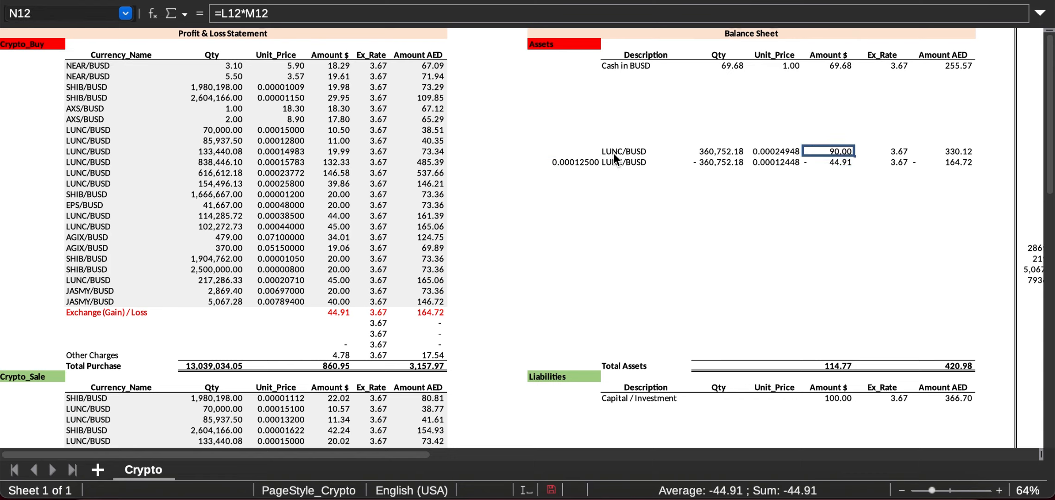
key("shift+Down")
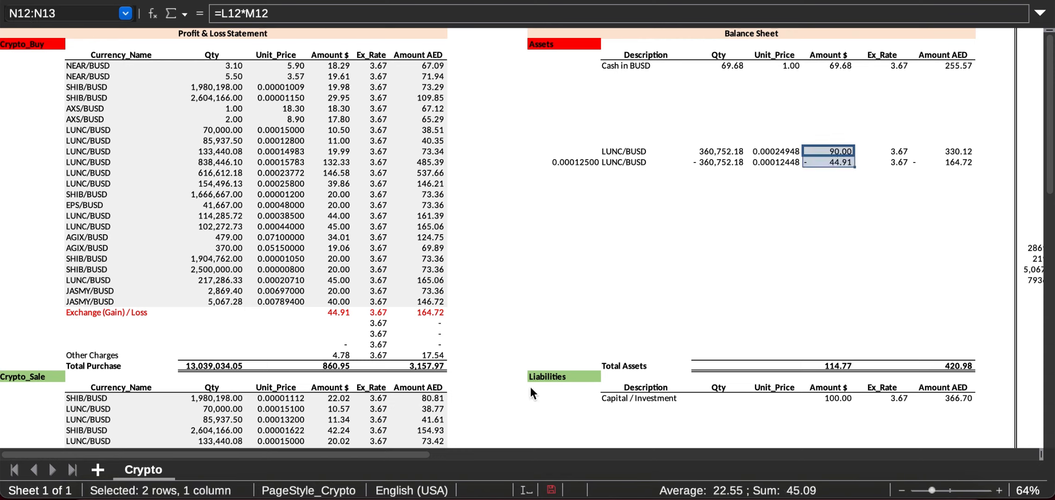
left_click(844, 149)
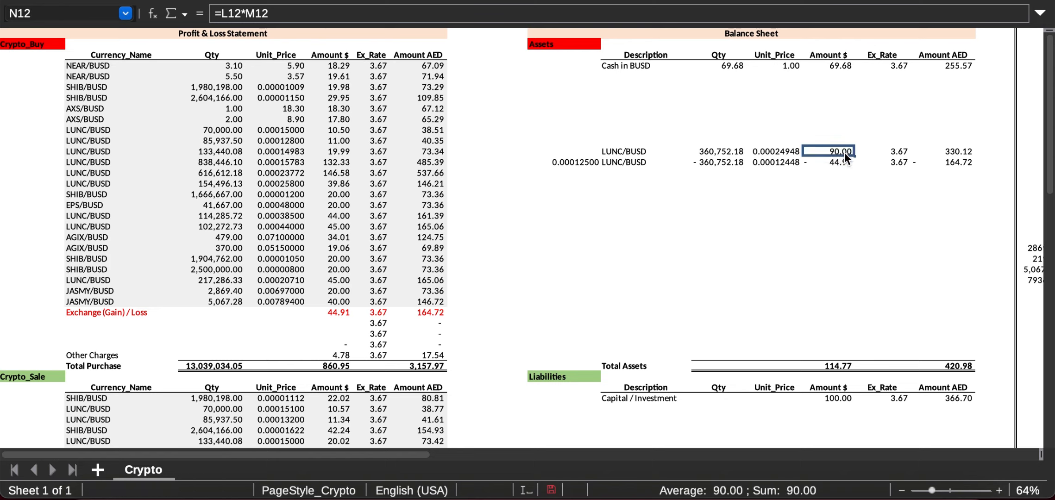
Set the price beside the LUNC/BUSD adjustment row to 0.00013 and view the row's dollar amount
key("Down")
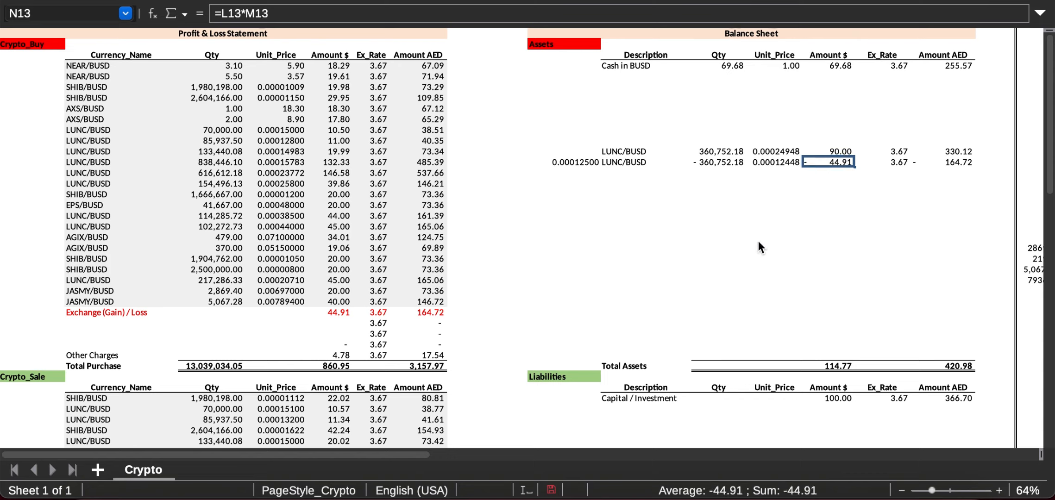
key("Left")
key("Left")
key("Left")
key("Left")
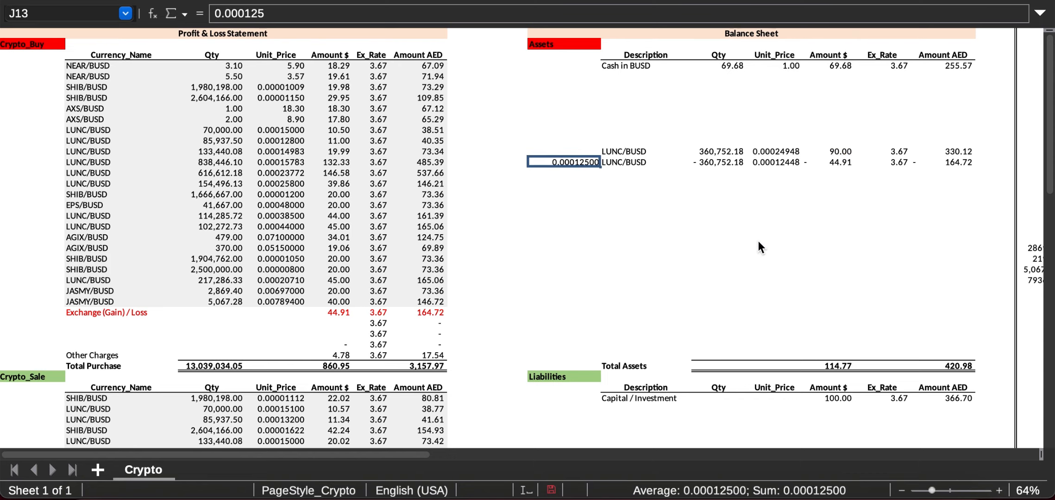
type("0.")
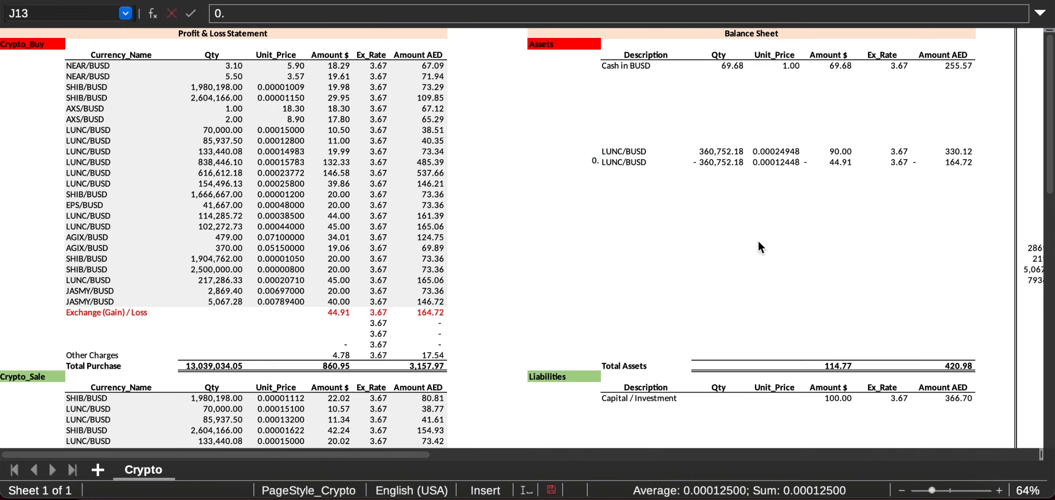
type("00013")
key("Right")
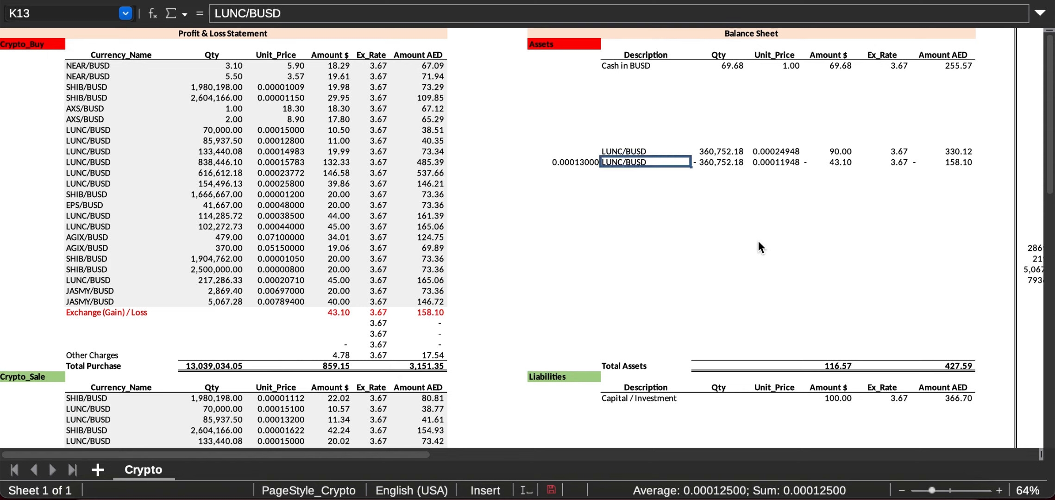
key("Right")
key("Right")
key("Right")
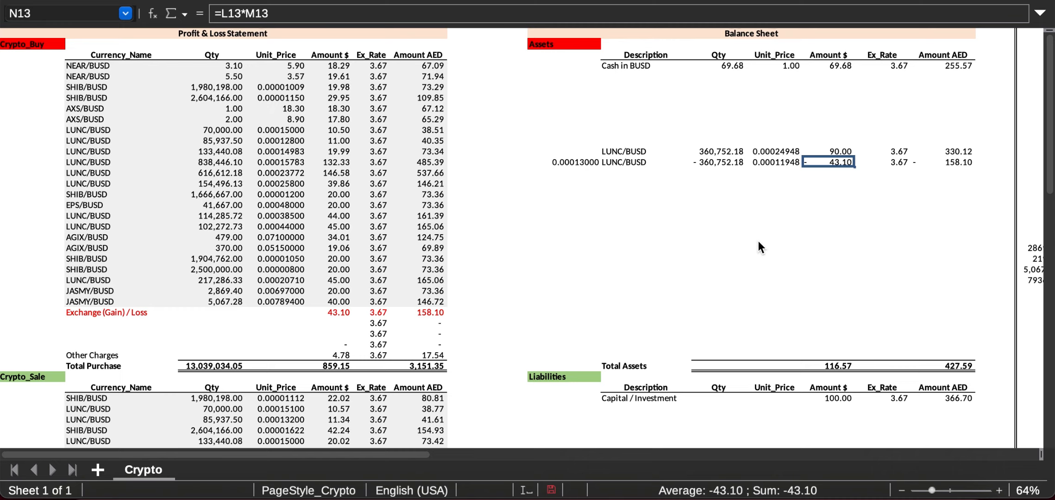
Set the price beside the LUNC/BUSD adjustment row to 0.0003 and view the row's dollar amount
key("Left")
key("Left")
key("Left")
key("Left")
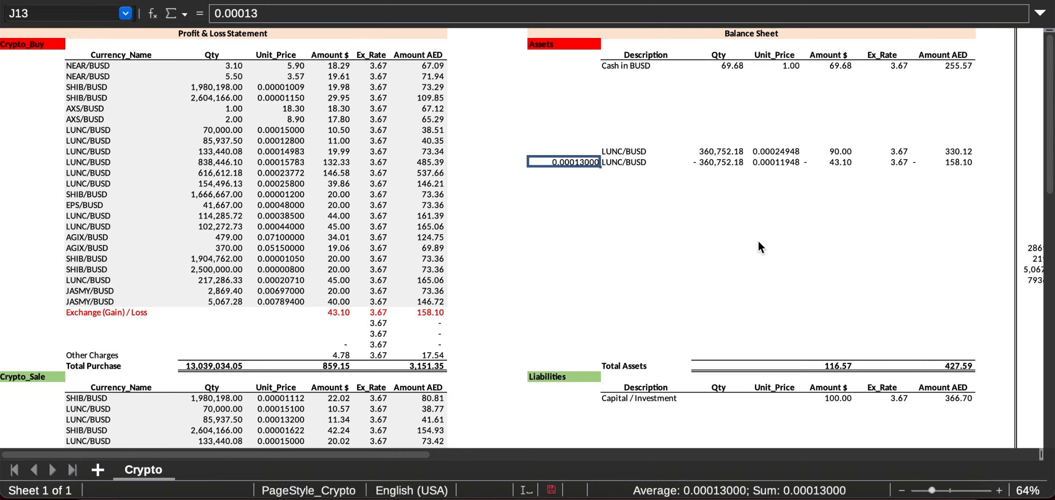
type("0.")
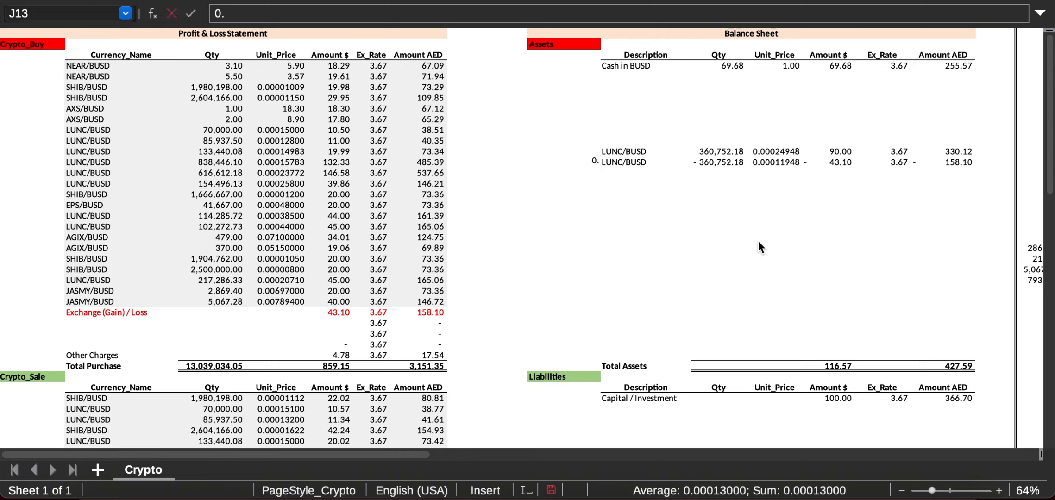
type("0003")
key("Tab")
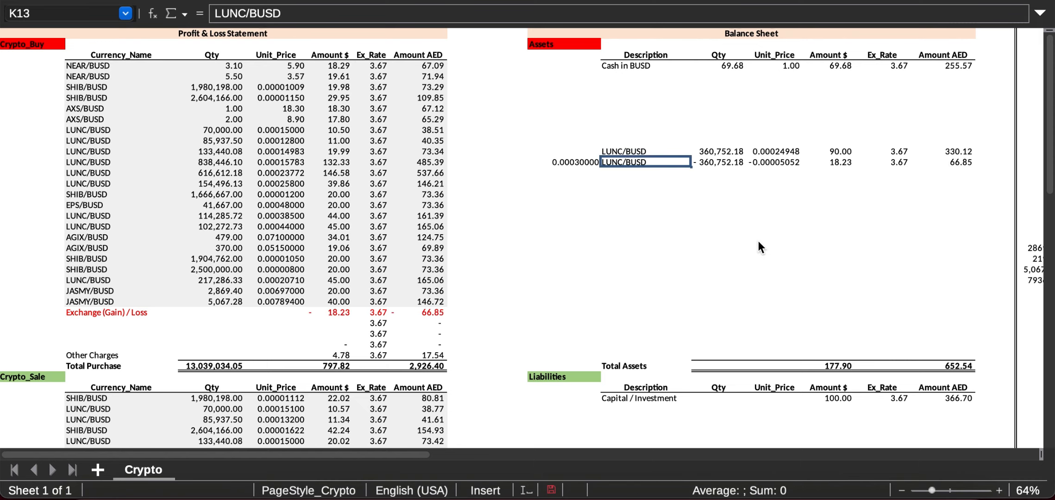
key("Right")
key("Right")
key("Right")
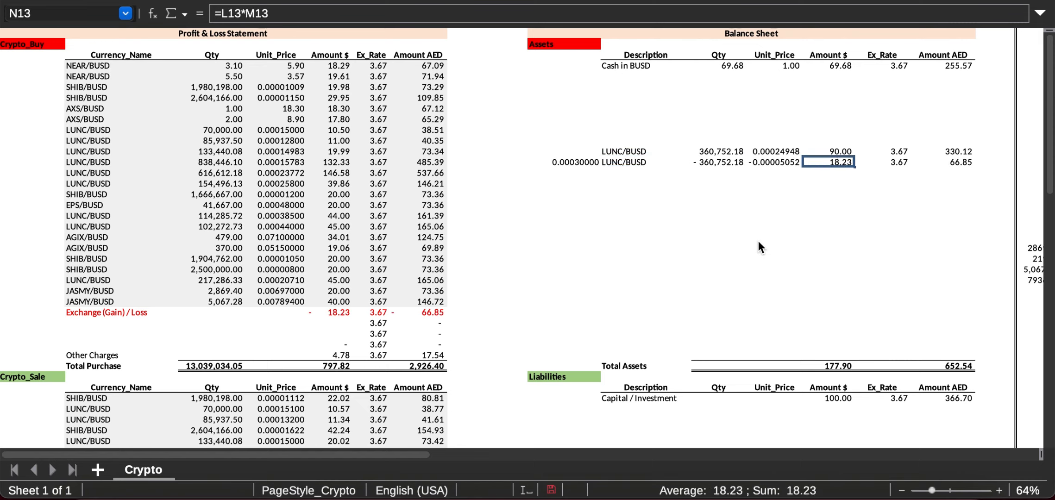
Check the combined dollar amount of the two LUNC/BUSD asset rows in N12:N13
key("Left")
key("Right")
key("Down")
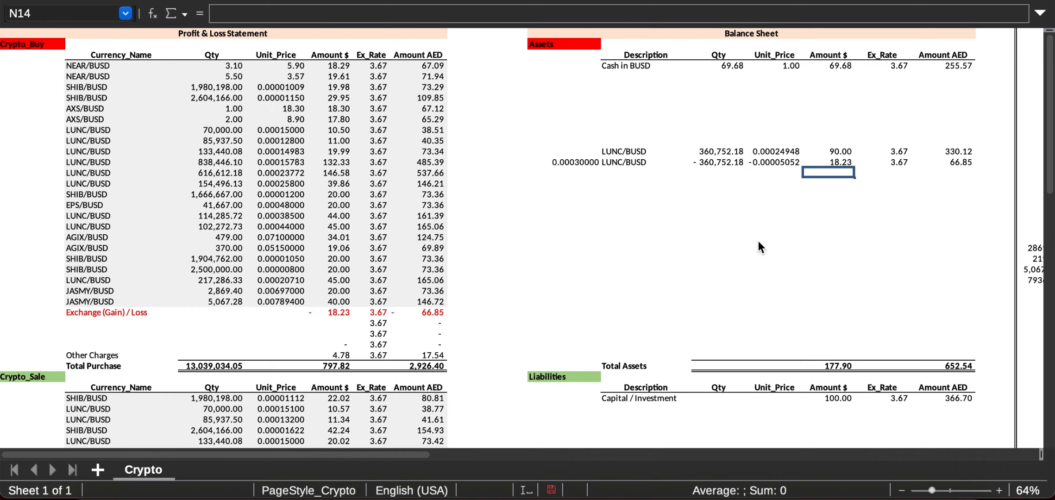
key("Up")
key("Up")
key("shift+Down")
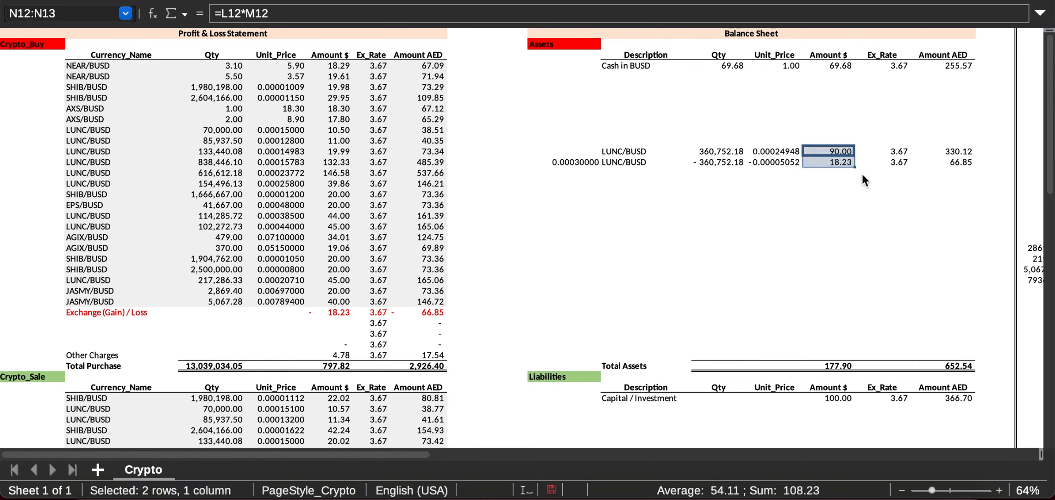
Compare the dollar amount formulas of the LUNC/BUSD asset and adjustment rows individually and recheck their sum
left_click(864, 141)
left_click(830, 152)
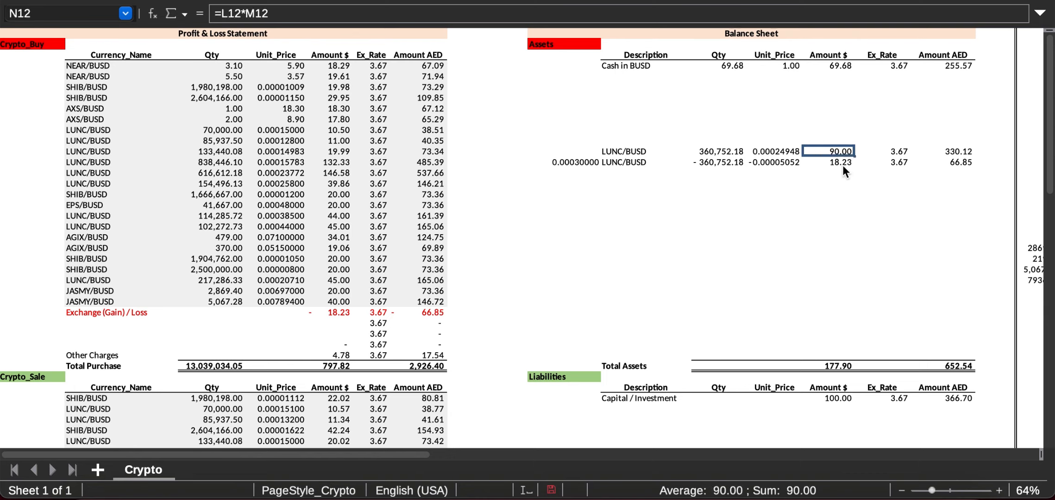
left_click(845, 162)
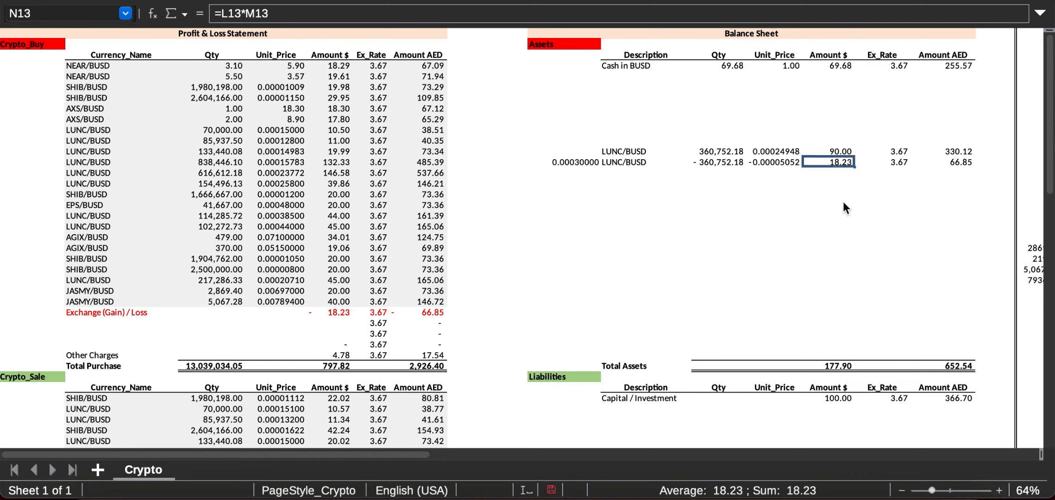
key("Up")
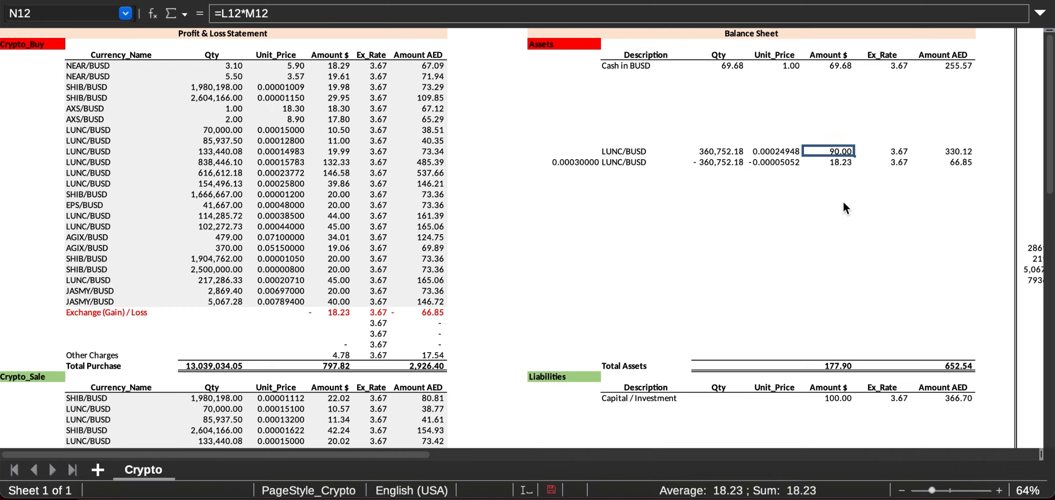
key("shift+Down")
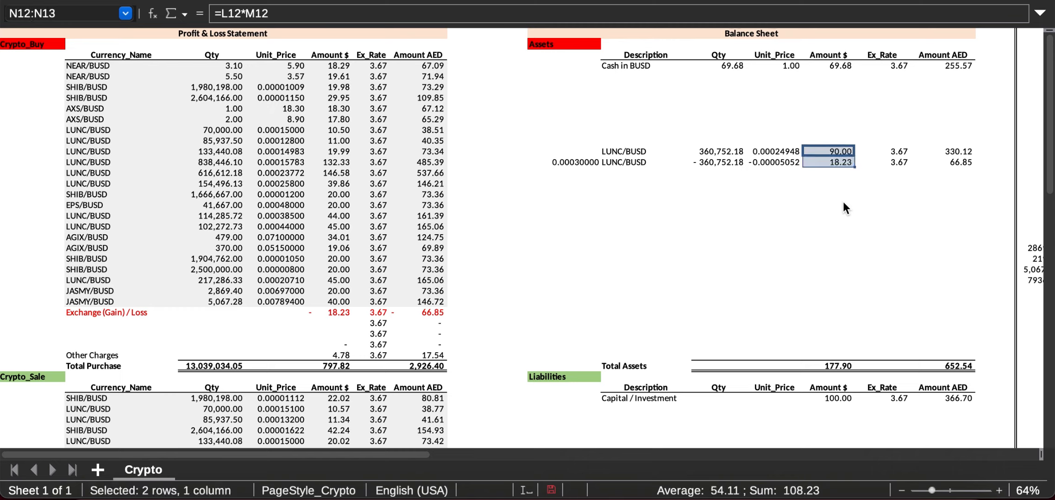
key("Down")
key("Down")
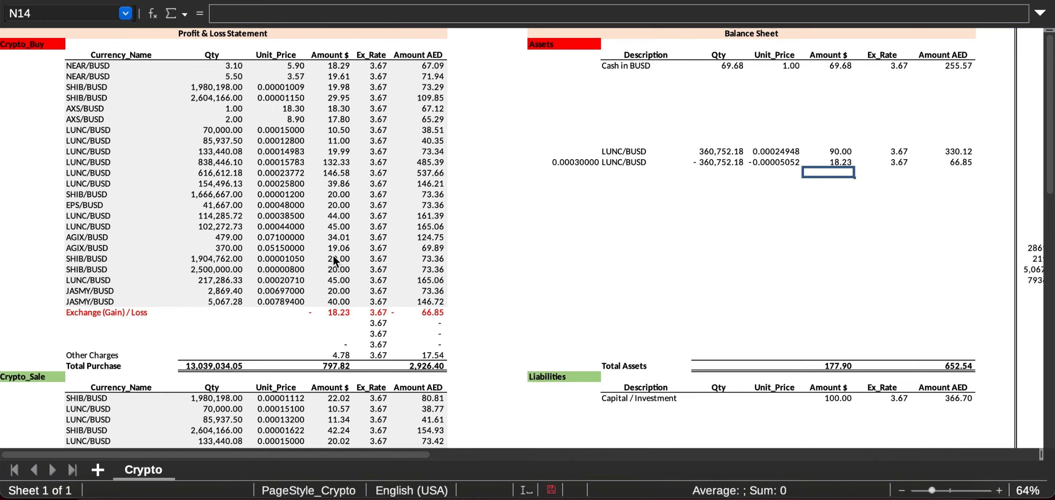
Add a LUNC/BUSD purchase below the Exchange (Gain) / Loss row with quantity 360752.18 and unit price 0.0002498
left_click(72, 323)
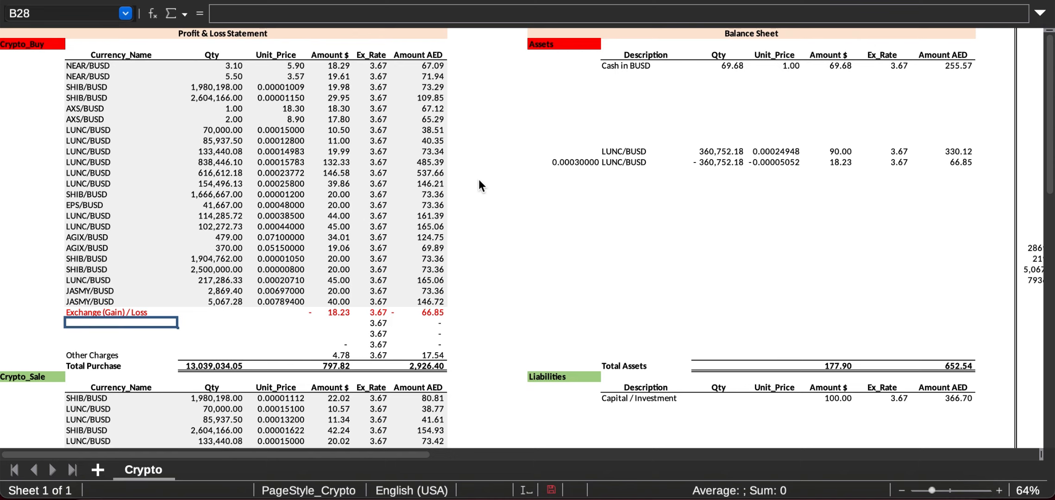
type("LUNC/BUSD")
key("Tab")
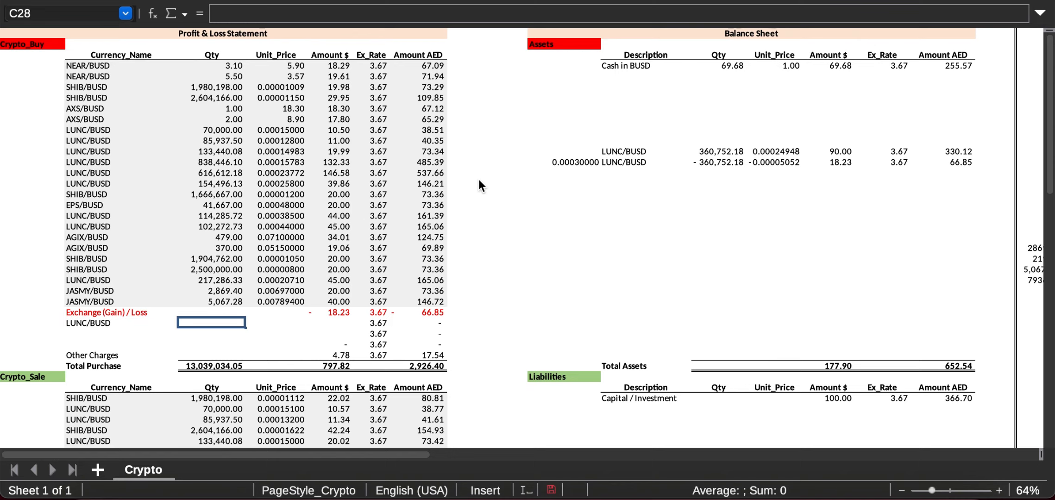
type("3")
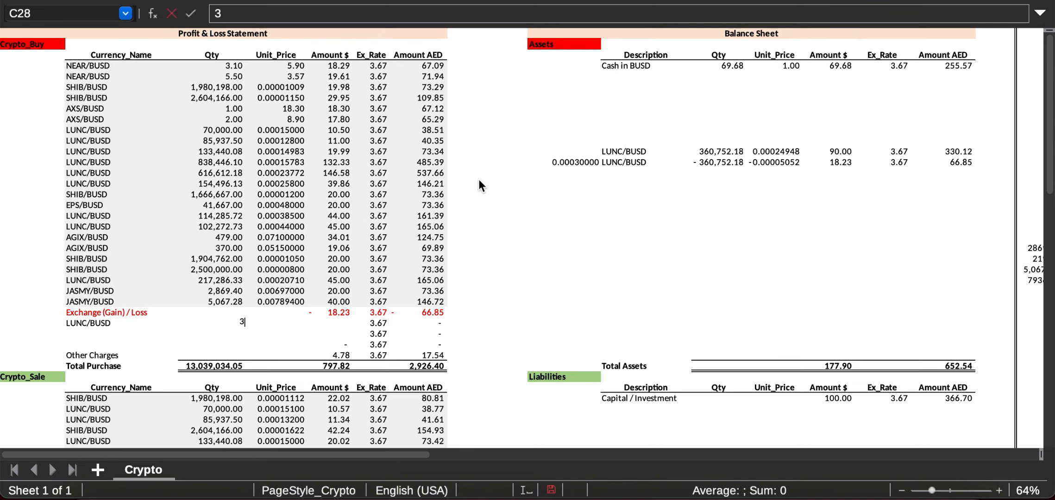
type("6075")
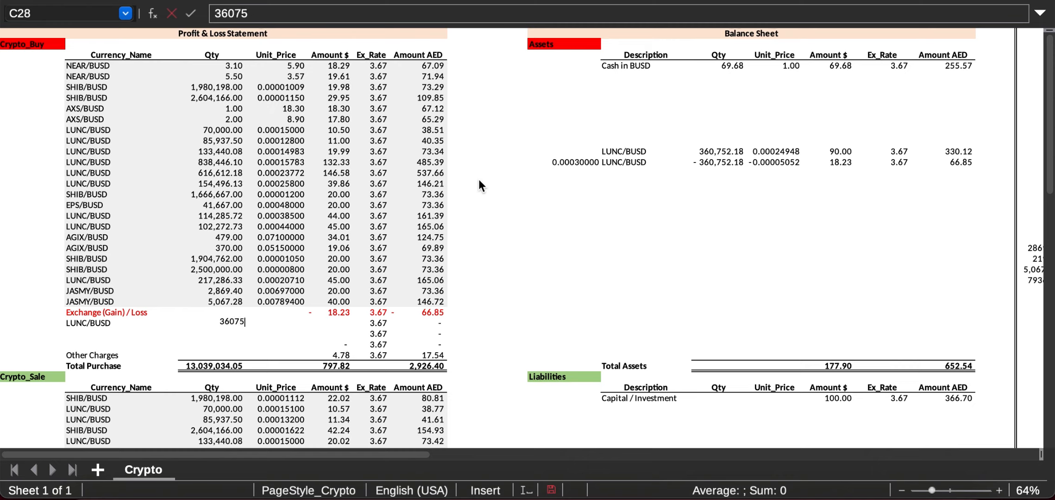
type("2.18")
key("Tab")
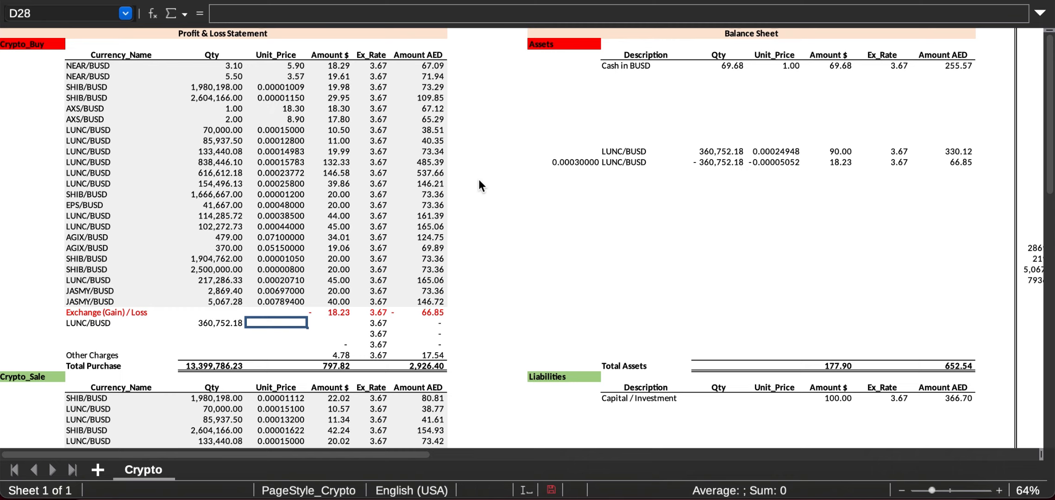
type("0.000")
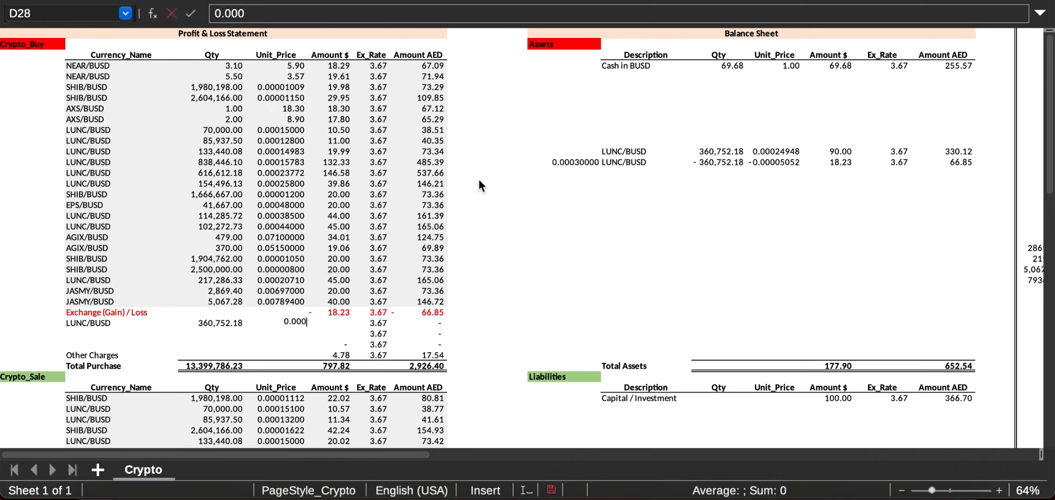
type("2498")
key("Tab")
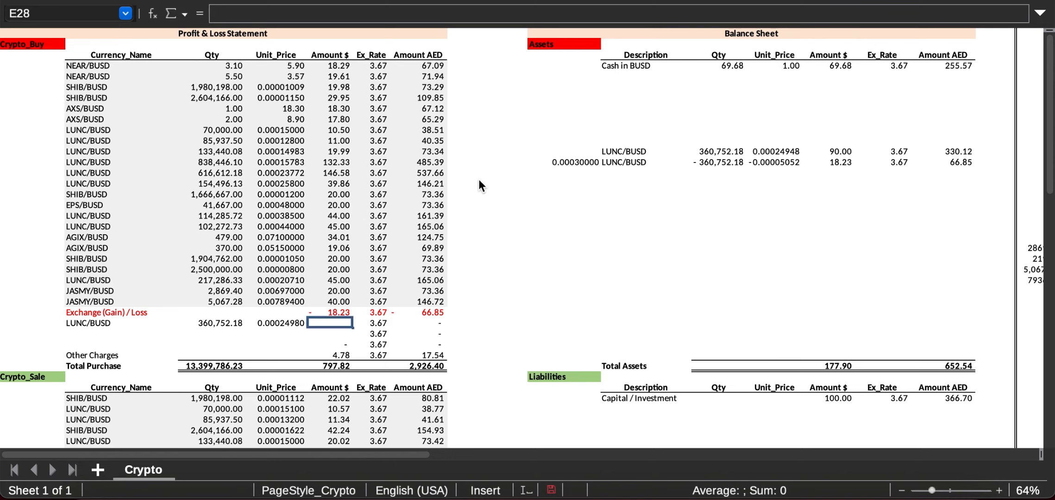
Copy the dollar amount formula from the last JASMY/BUSD purchase into the new LUNC/BUSD purchase row
key("Up")
key("Up")
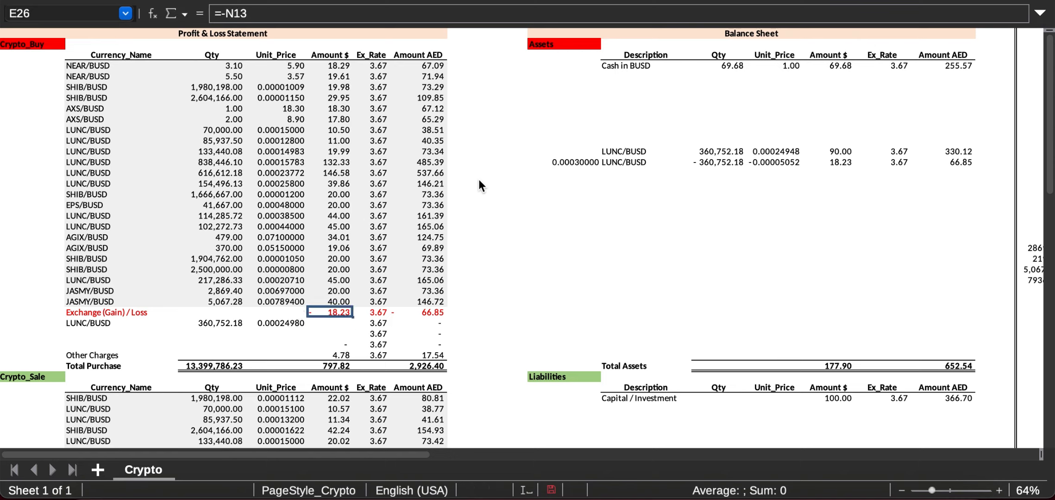
key("ctrl+c")
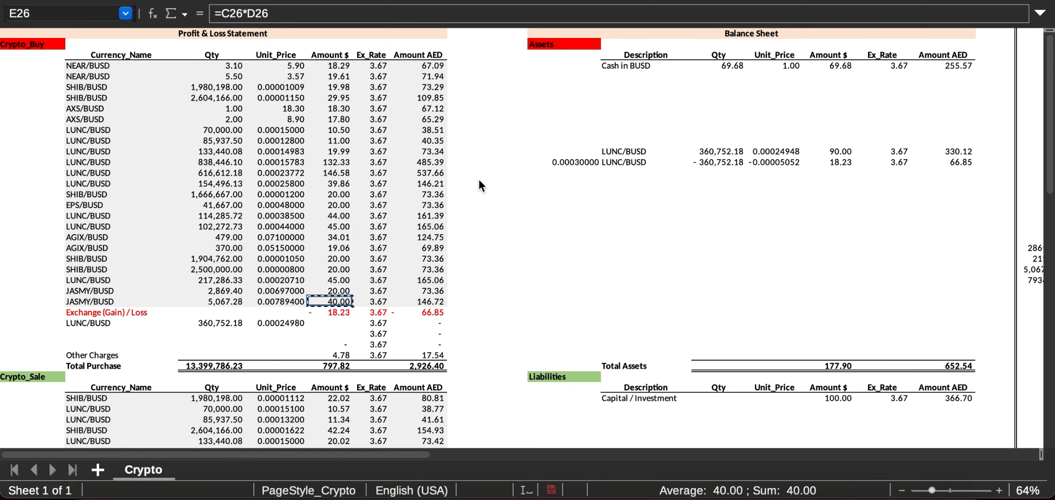
key("Down")
key("Down")
key("ctrl+v")
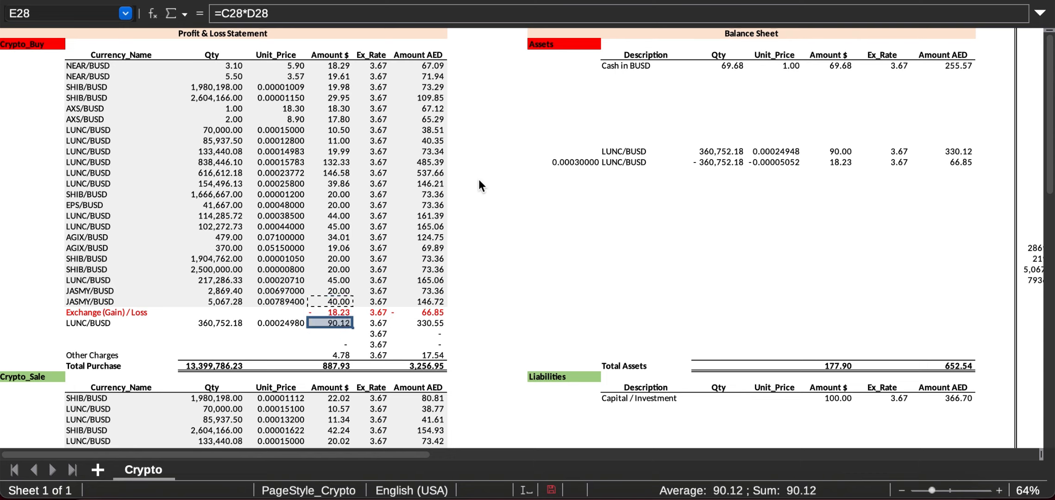
Review the new LUNC/BUSD purchase's exchange rate and AED amount back to its currency name, and look over the Crypto_Sale list
key("Right")
key("Right")
key("Left")
key("Left")
key("Right")
key("Right")
key("Left")
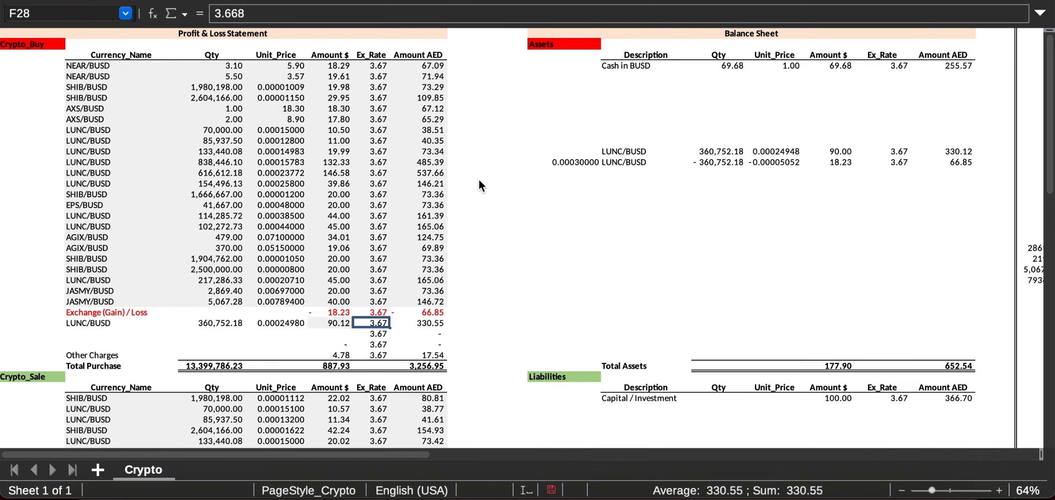
key("Left")
key("Left")
key("Left")
key("Left")
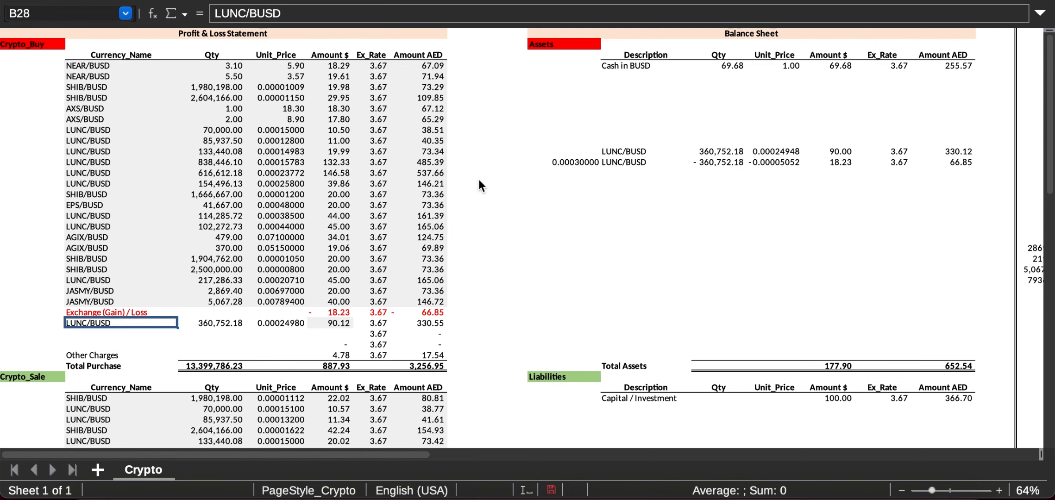
scroll(479, 180, "down", 5)
scroll(479, 185, "down", 1)
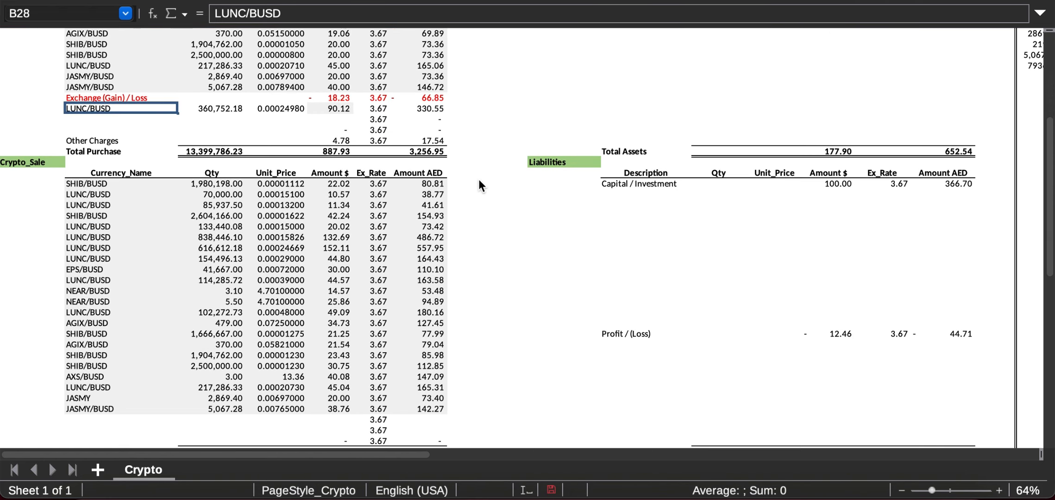
Add a LUNC/BUSD sale below the last JASMY/BUSD sale in Crypto_Sale with quantity 360752.18 and unit price 0.0003
left_click(86, 418)
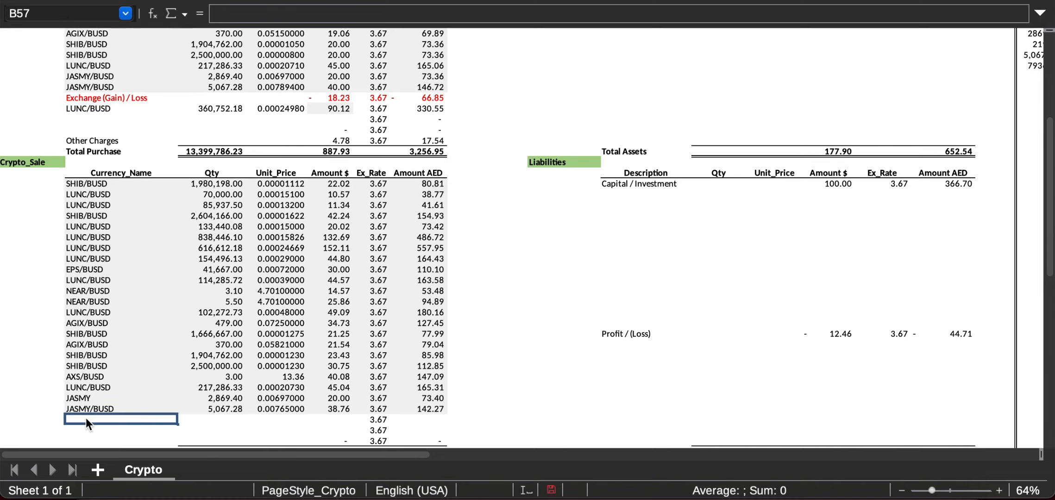
type("L")
key("Tab")
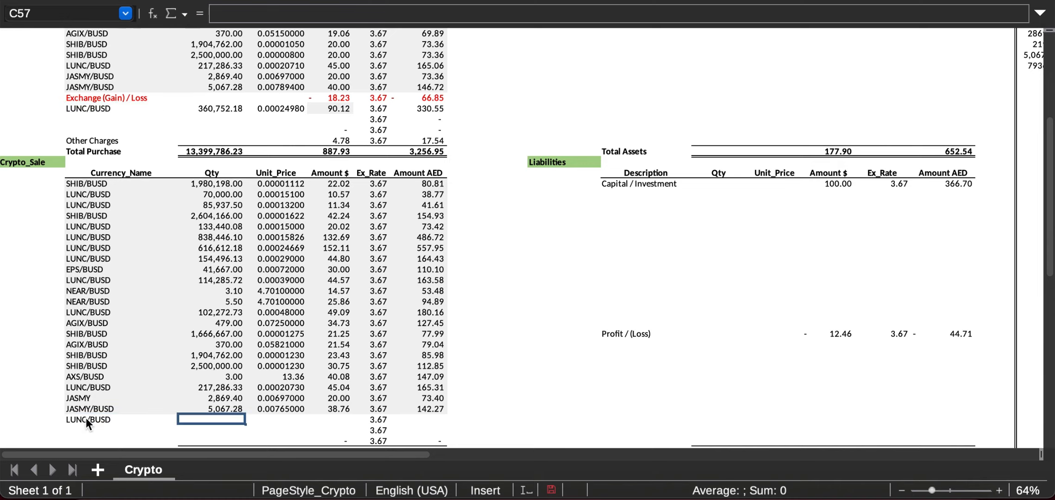
type("3")
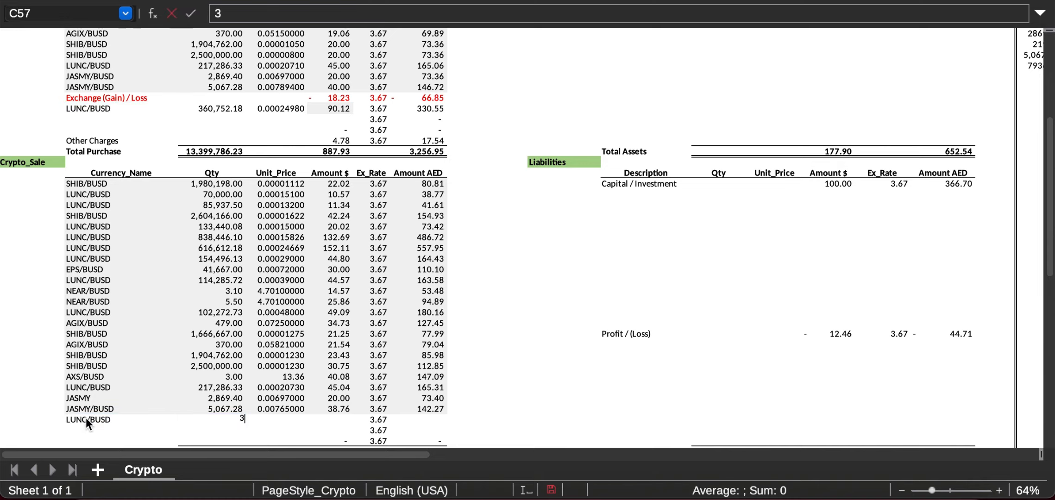
type("60752.18")
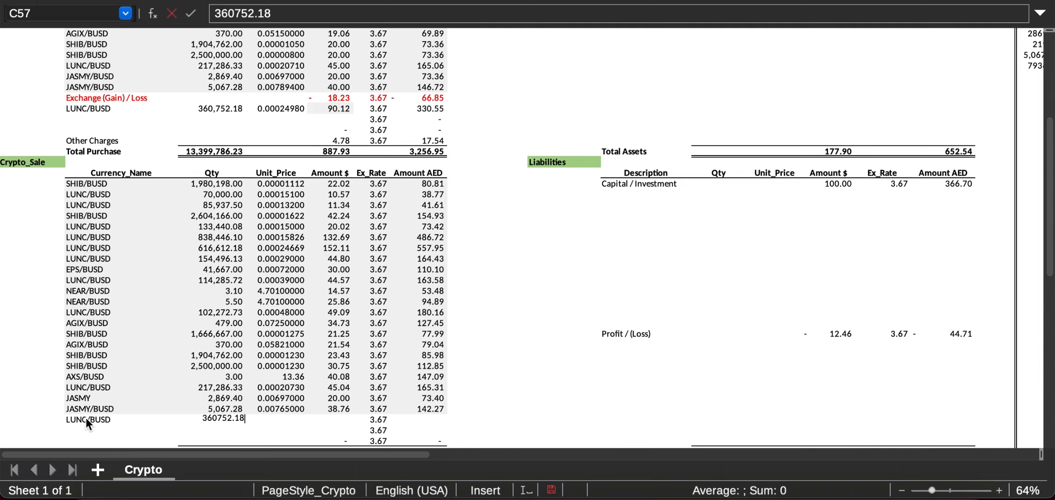
key("Tab")
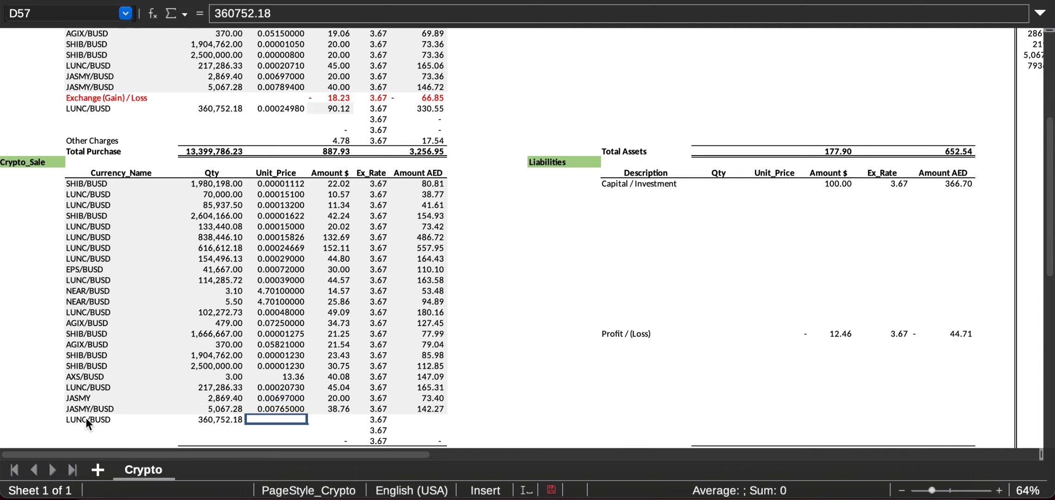
type("0.")
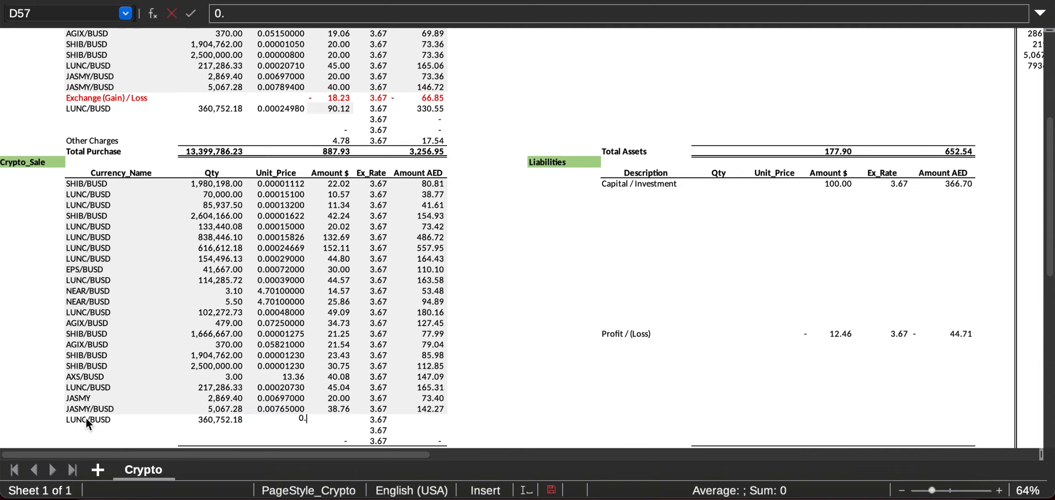
type("0003")
key("Tab")
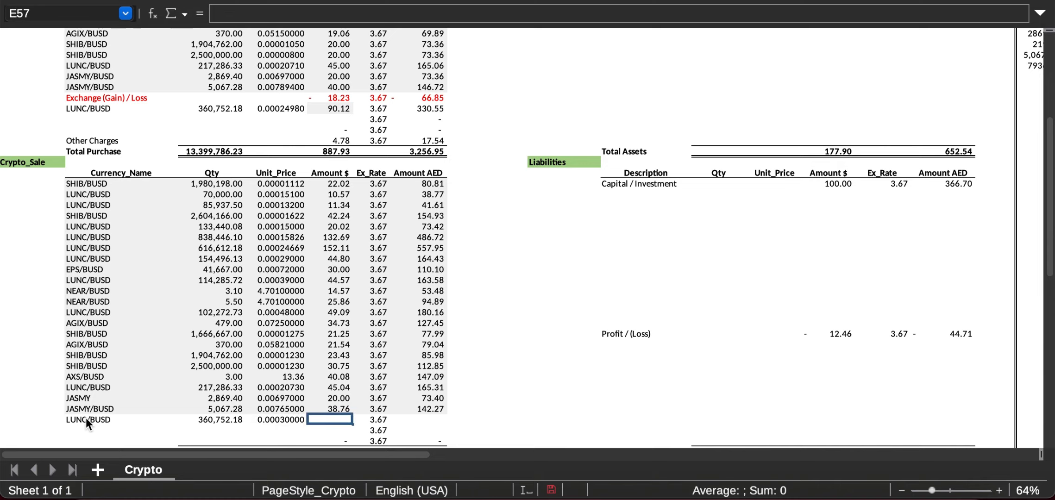
Paste the copied multiplication formula into the dollar and AED amounts of the new LUNC/BUSD sale
key("ctrl+v")
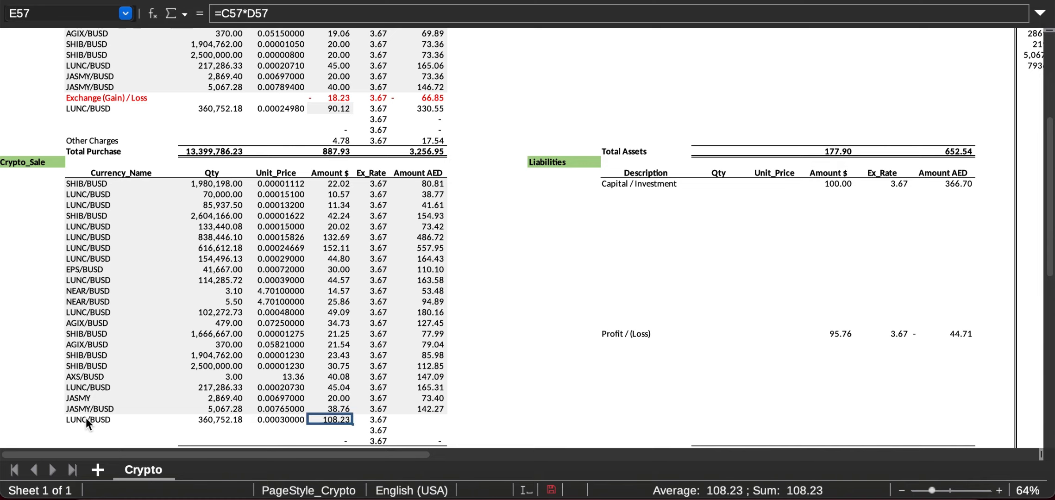
key("Right")
key("Right")
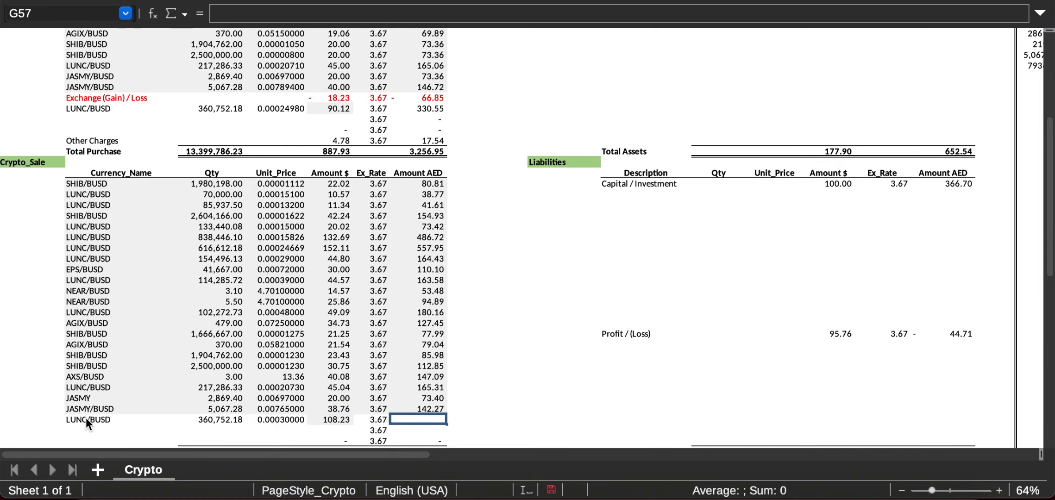
key("ctrl+v")
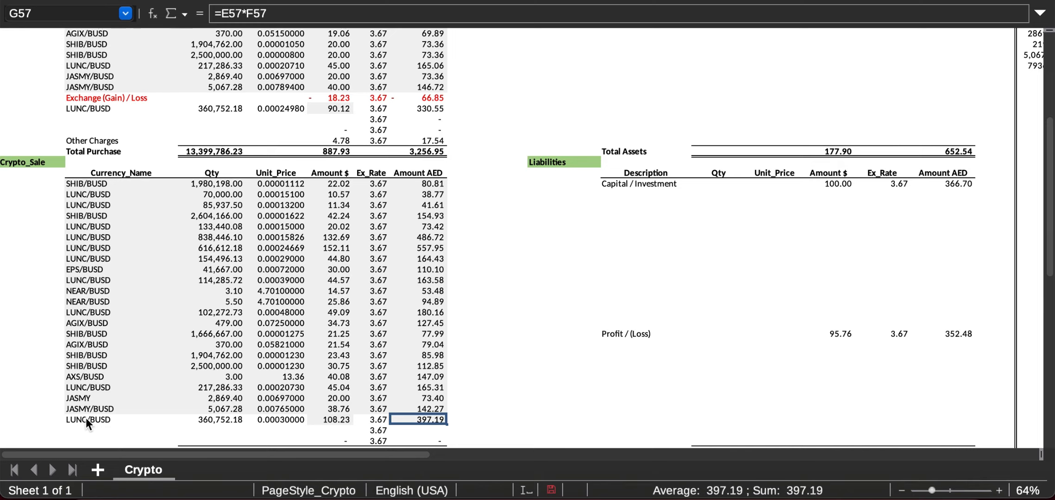
Clear the contents of both LUNC/BUSD rows in the balance sheet's Assets, including the adjustment row's market price
scroll(75, 446, "down", 3)
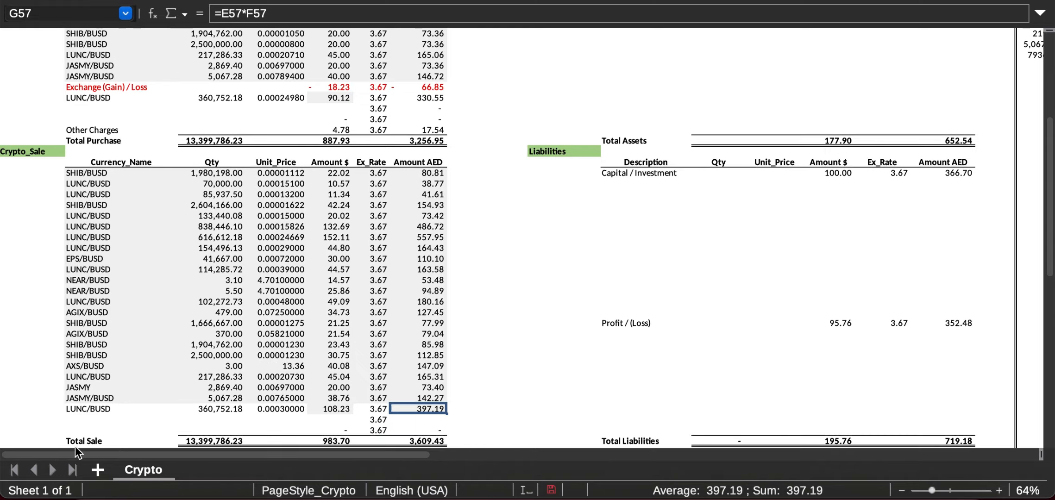
scroll(76, 446, "up", 10)
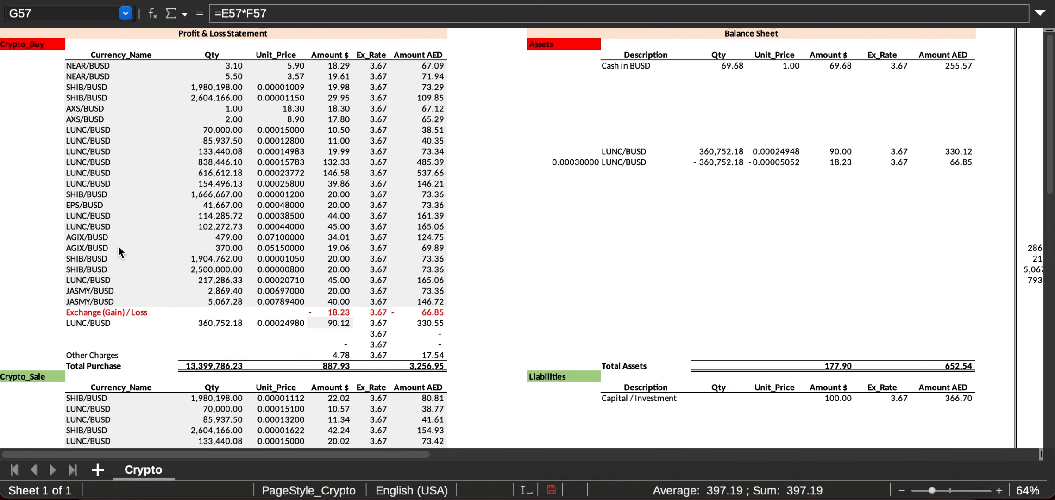
left_click(584, 147)
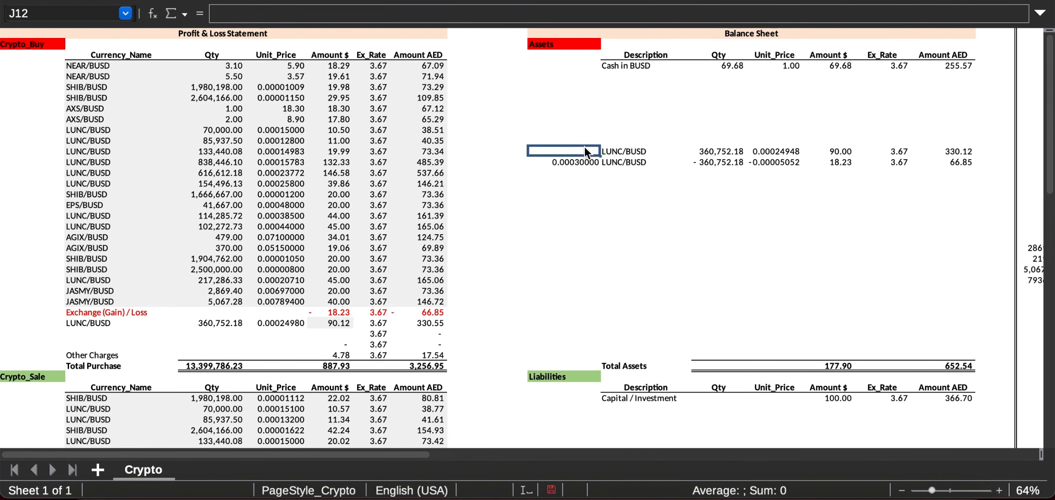
key("shift+Down")
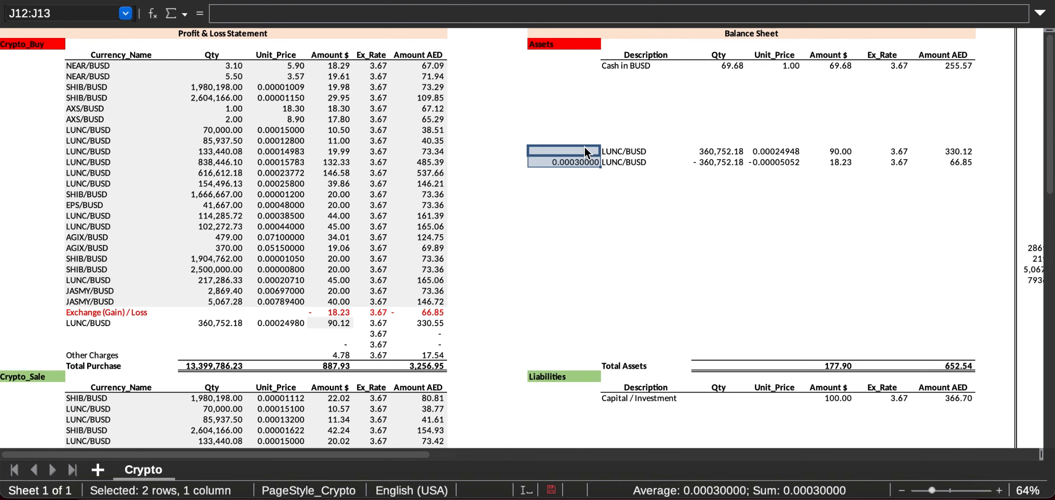
key("shift+Right")
key("shift+Right")
key("shift+Right")
key("shift+Right")
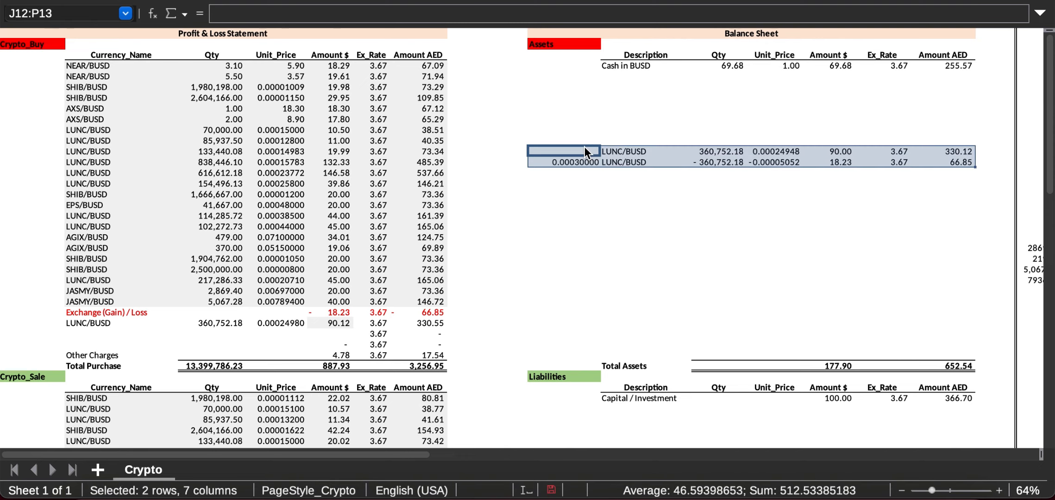
key("BackSpace")
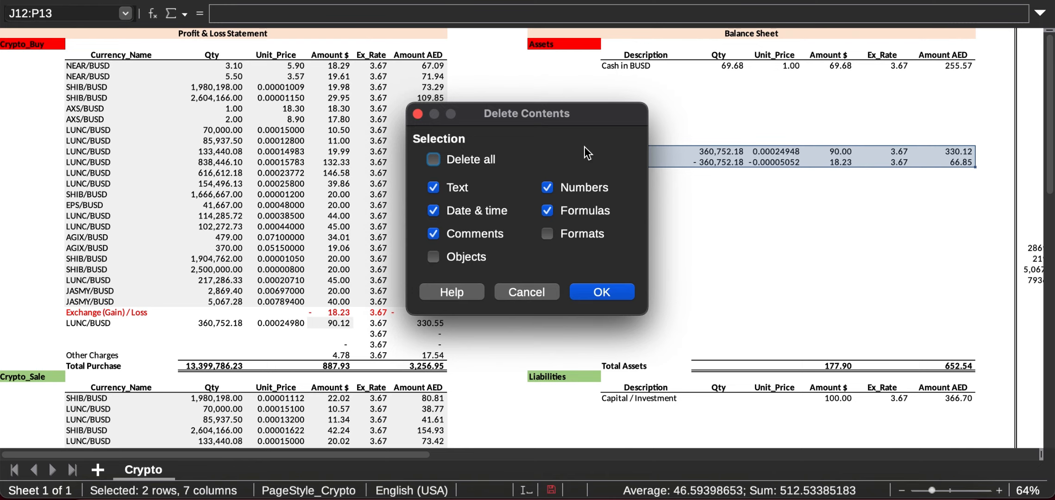
key("Return")
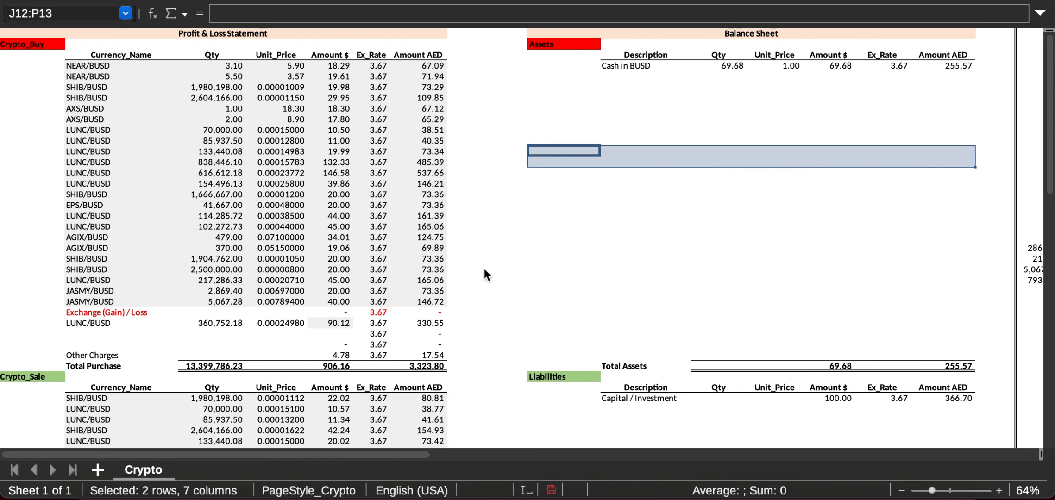
Append +108.23, the LUNC/BUSD sale proceeds, to the Cash in BUSD quantity formula
scroll(484, 271, "down", 4)
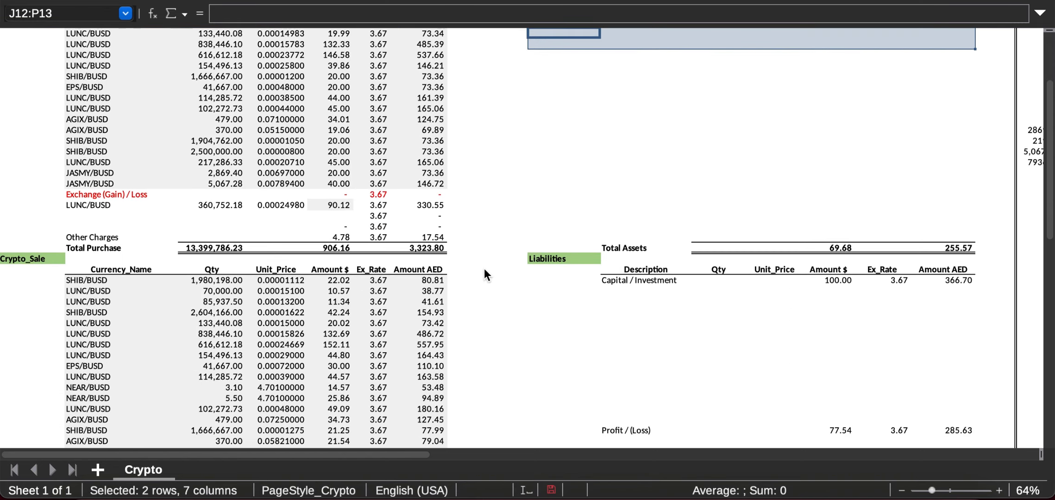
scroll(484, 271, "down", 3)
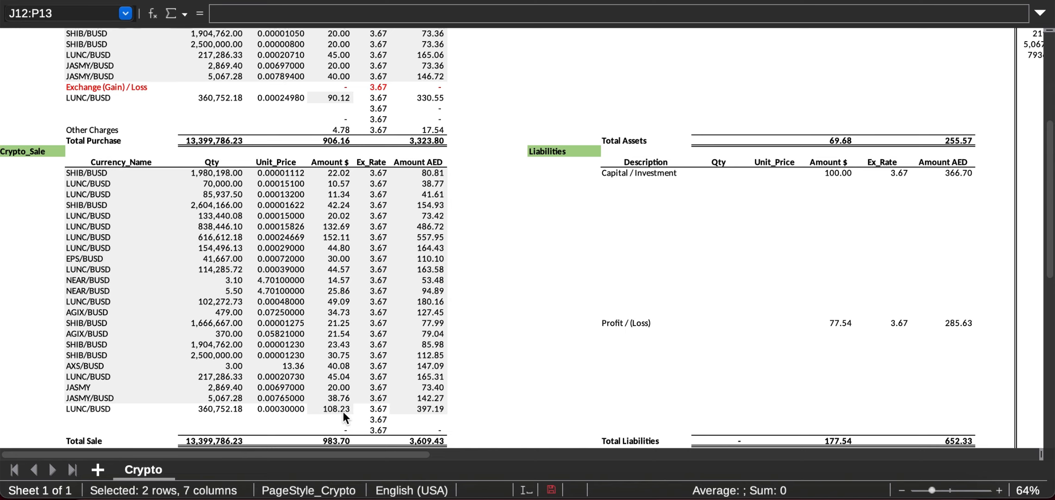
scroll(659, 146, "up", 3)
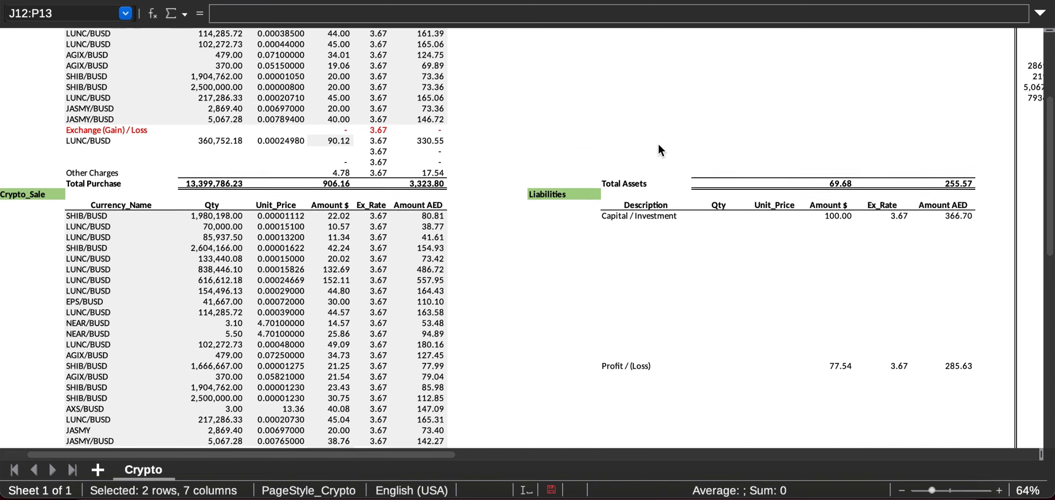
scroll(659, 145, "down", 2)
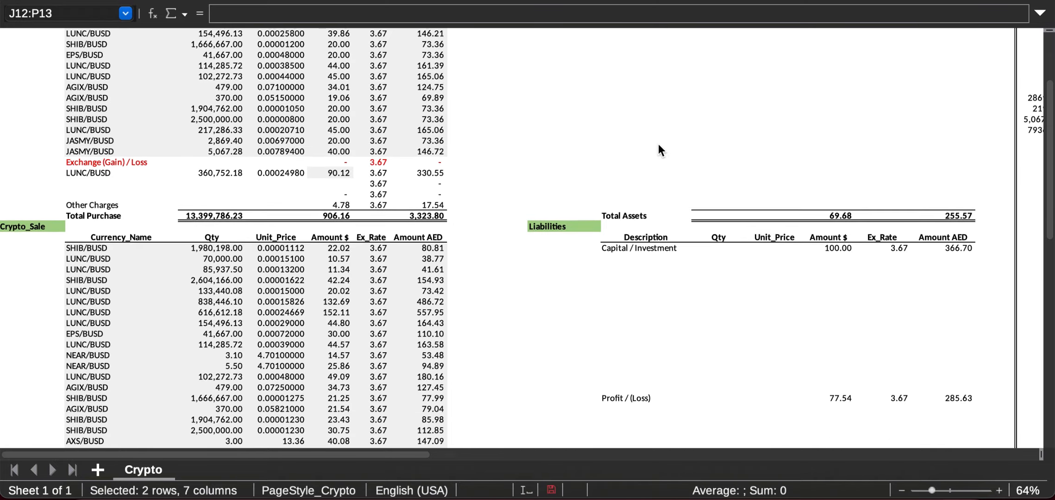
scroll(659, 147, "up", 5)
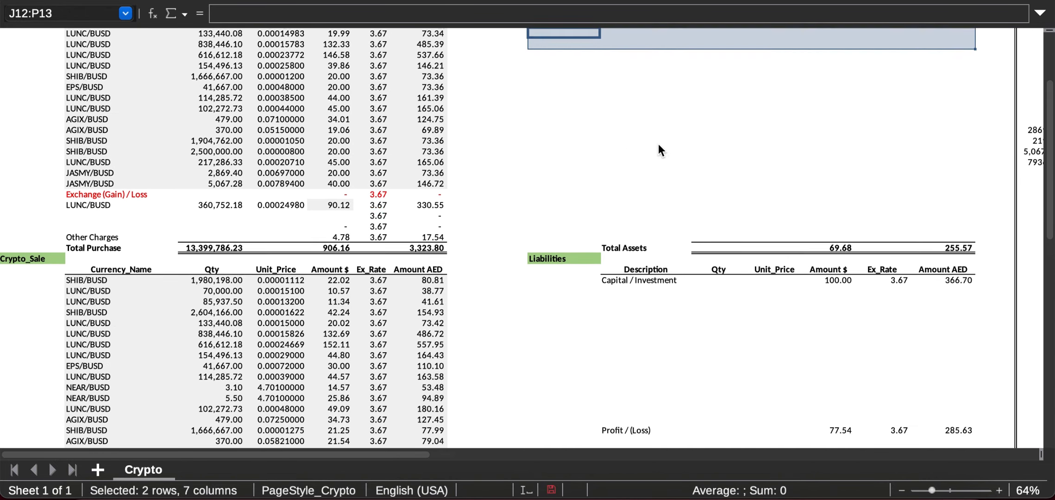
scroll(658, 147, "up", 1)
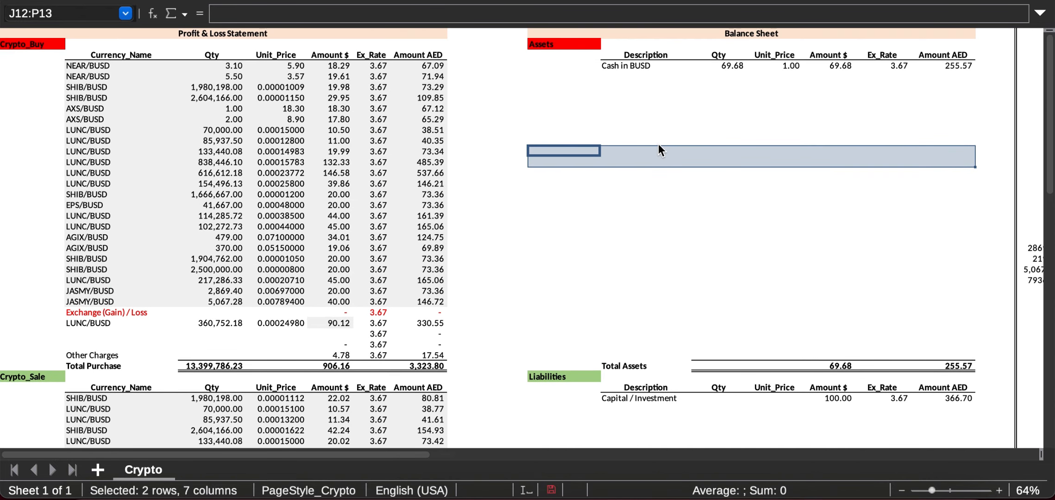
left_click(733, 65)
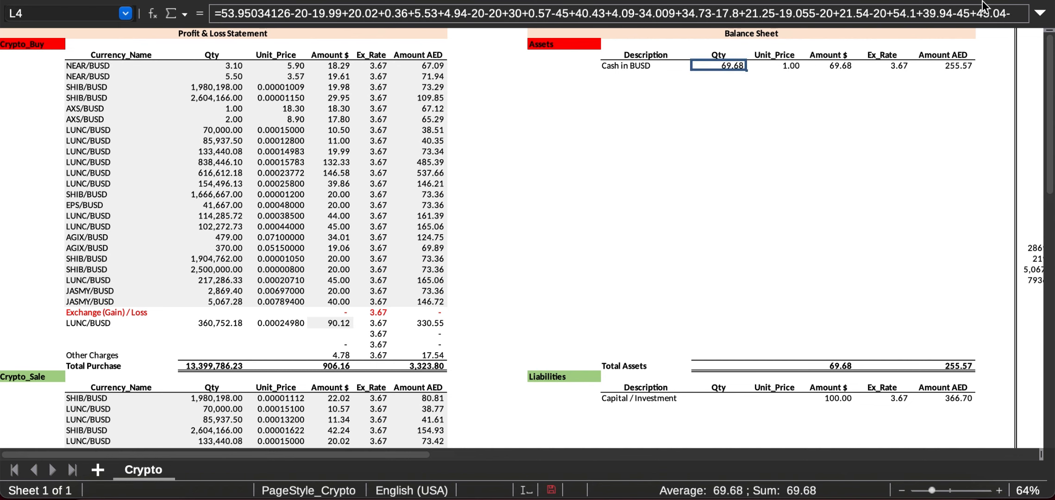
left_click(1038, 18)
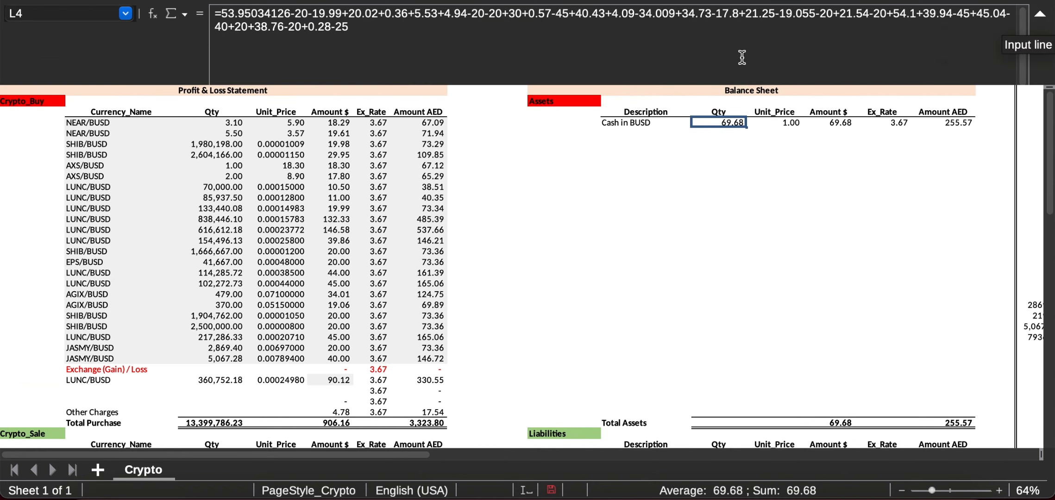
left_click(392, 36)
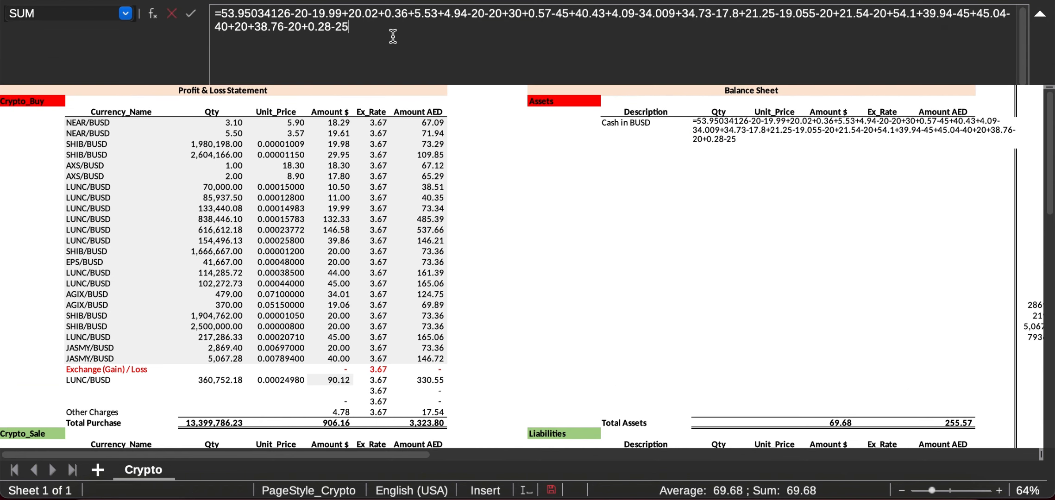
type("+108.23")
key("Return")
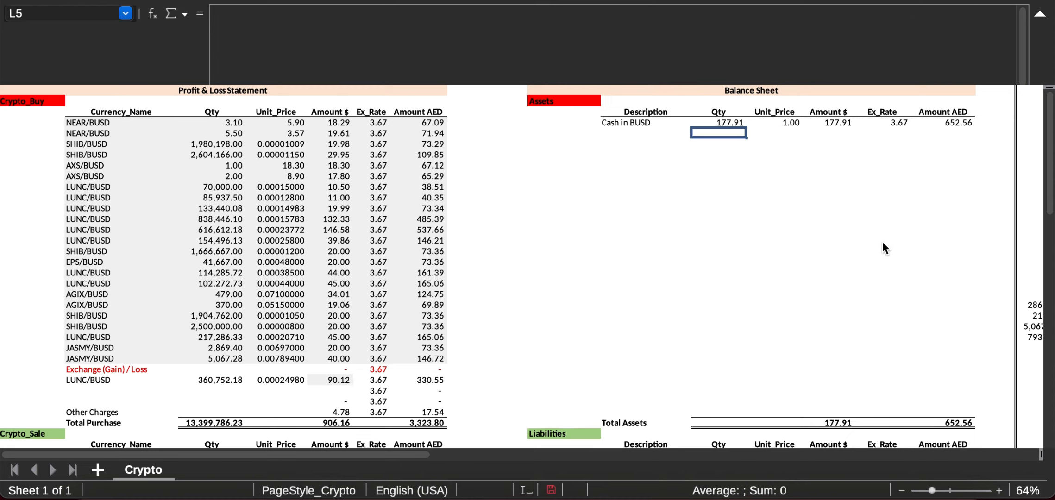
left_click(837, 241)
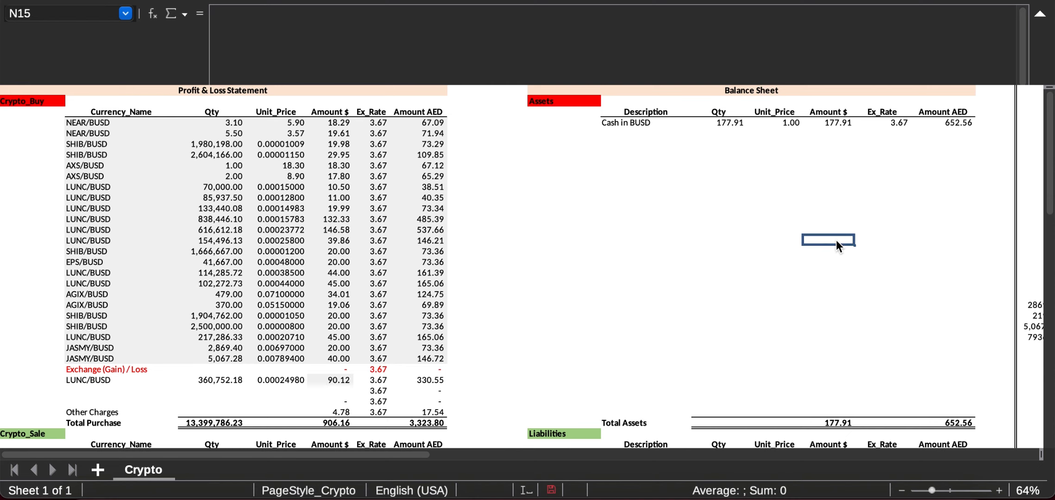
left_click(1040, 14)
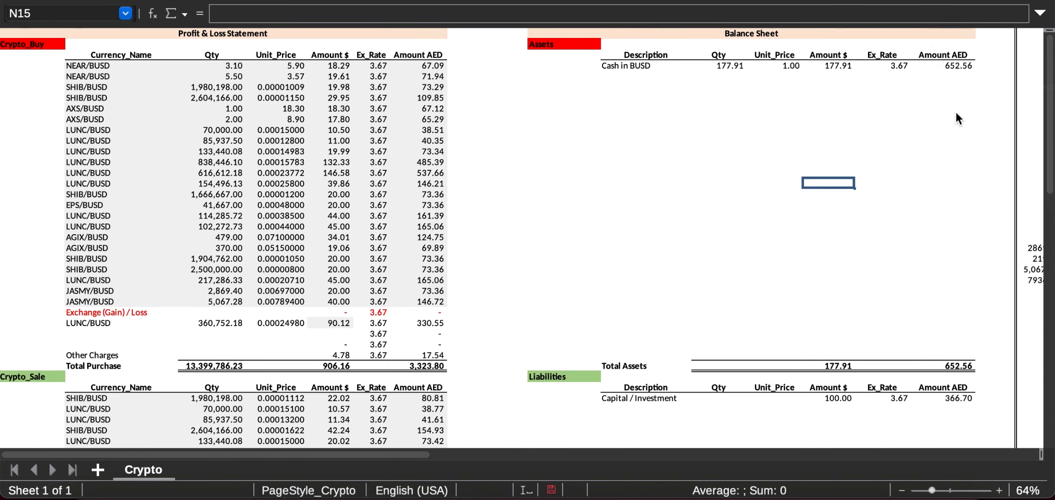
Compare the Capital / Investment dollar amount with the balance sheet's total assets
scroll(976, 222, "down", 3)
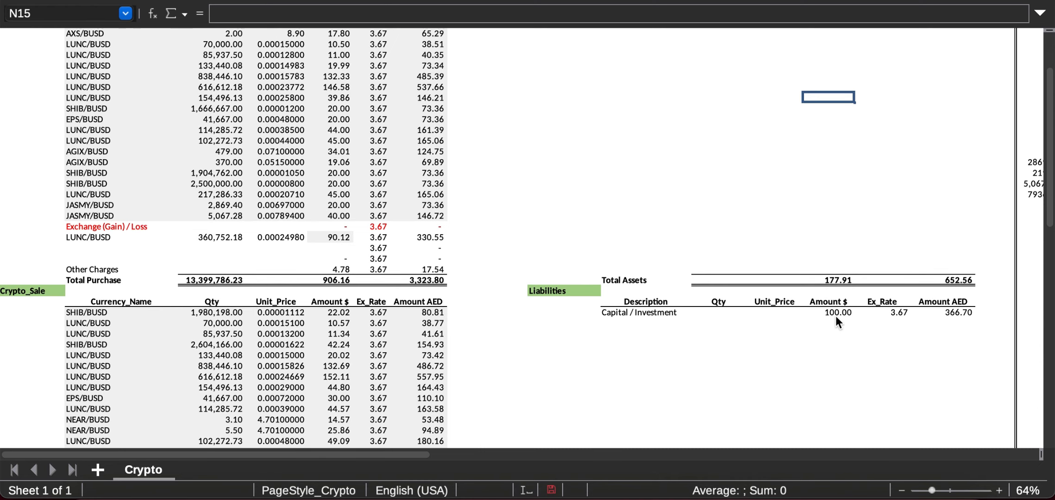
left_click(834, 314)
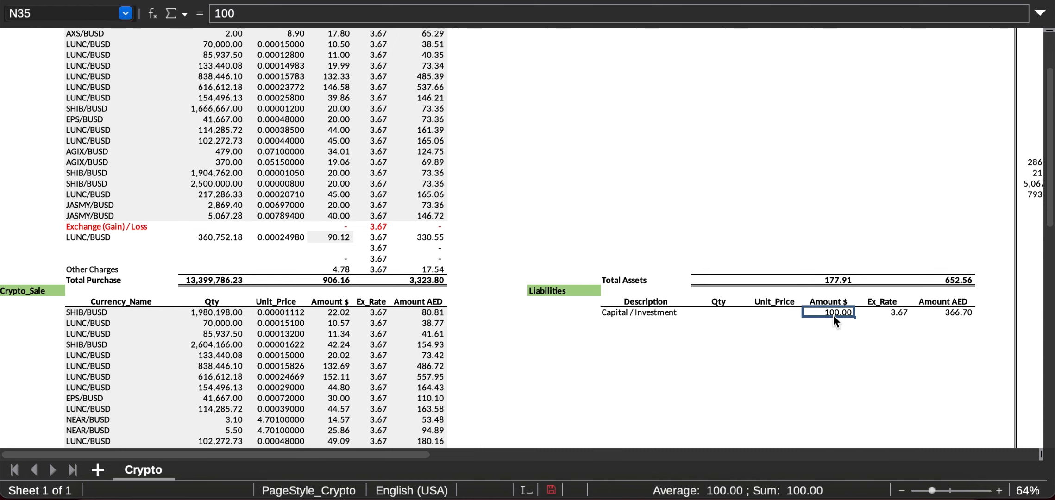
scroll(834, 319, "up", 3)
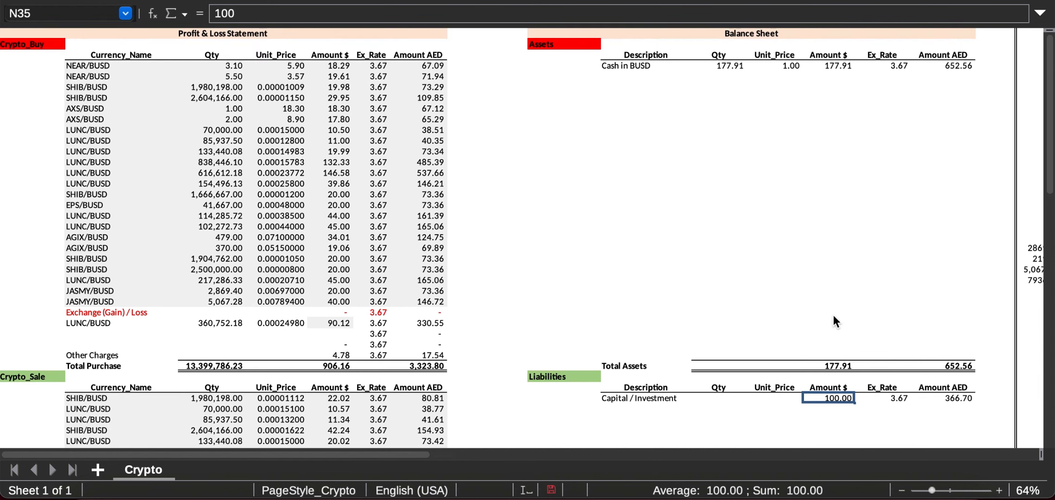
Append -50 to the Cash in BUSD quantity formula in the balance sheet's Assets
left_click(723, 66)
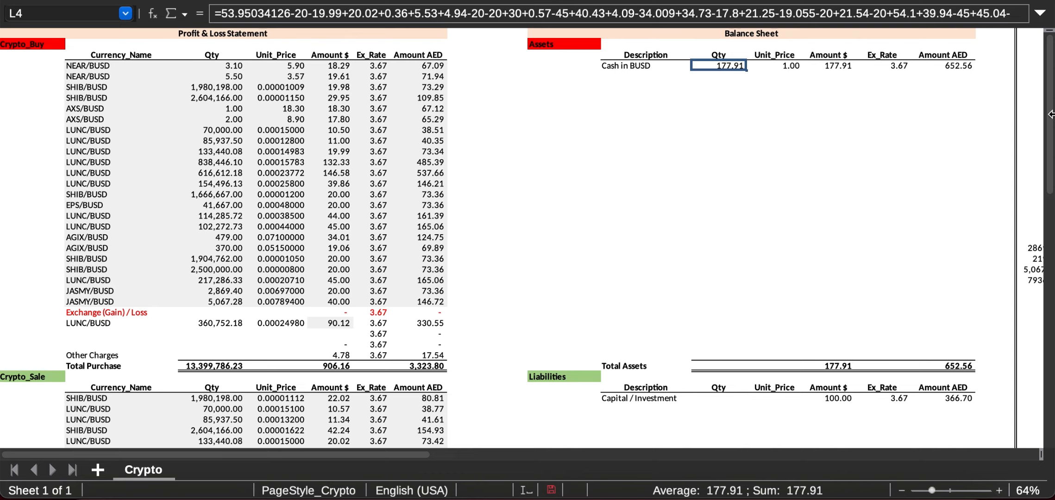
left_click(1039, 15)
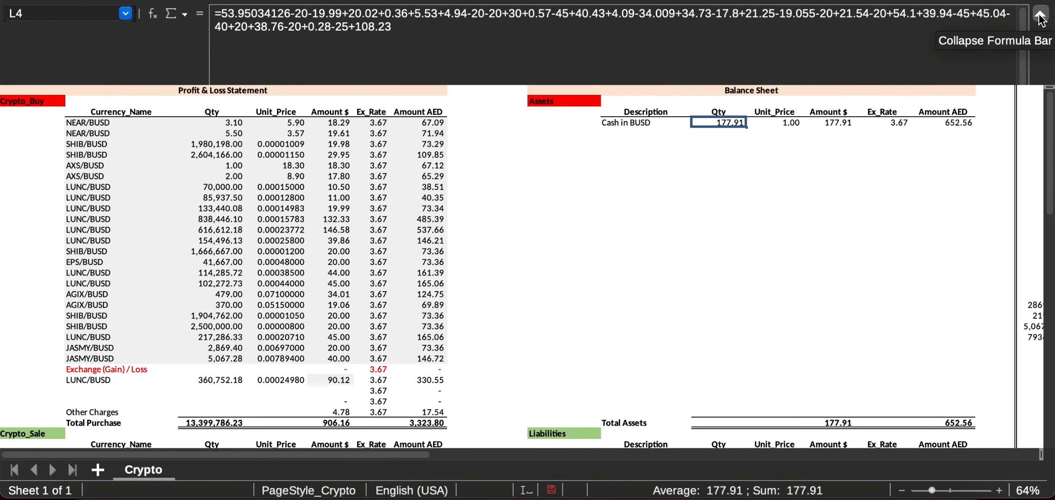
left_click(497, 35)
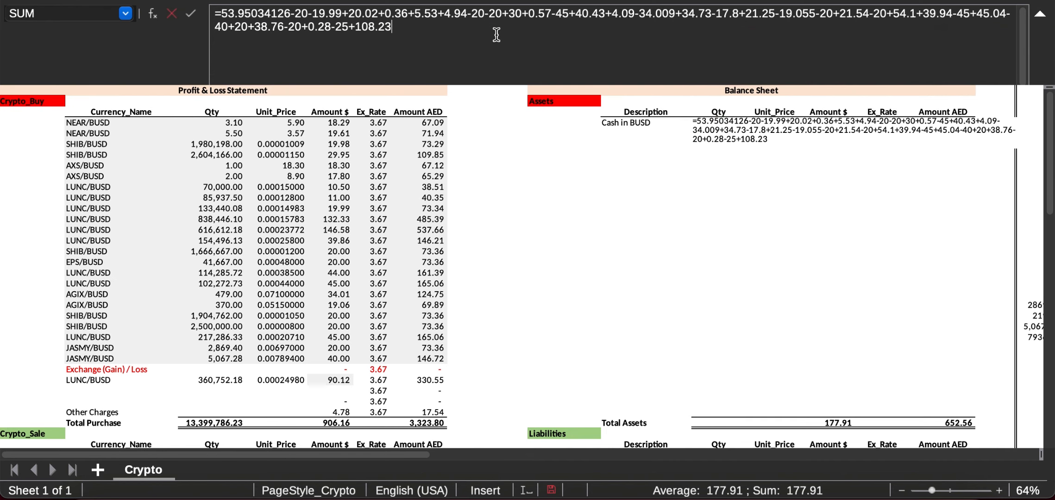
type("-50")
key("Return")
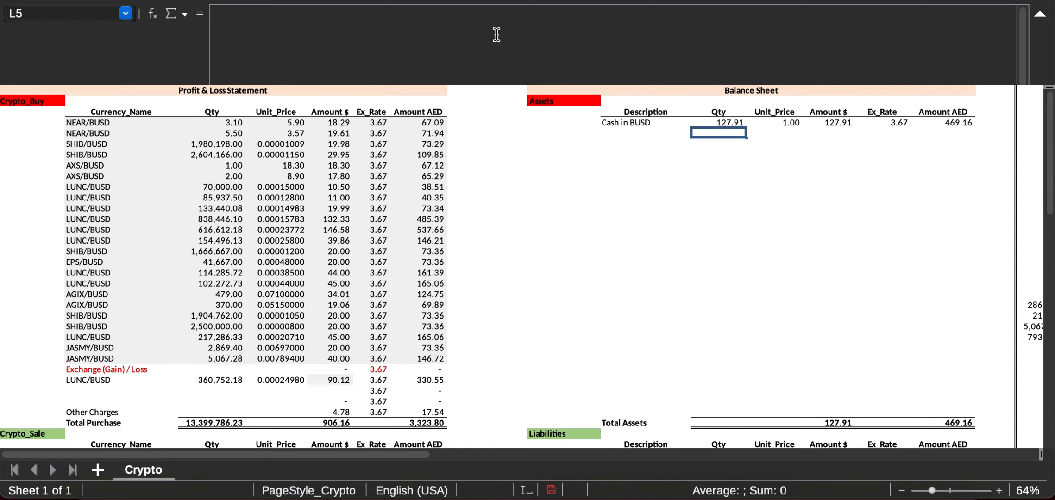
Try to subtract 50 from the Capital / Investment dollar amount in the balance sheet's Liabilities
scroll(910, 158, "down", 7)
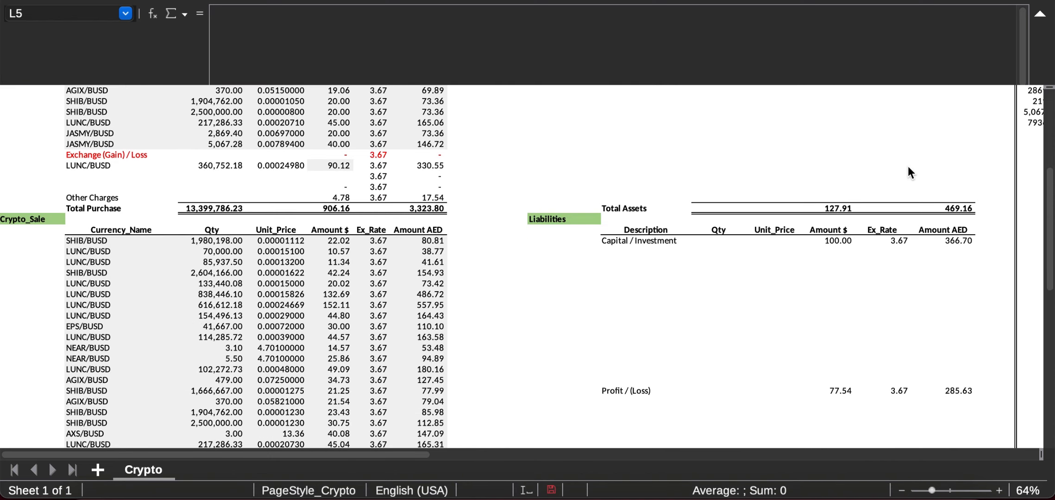
left_click(829, 240)
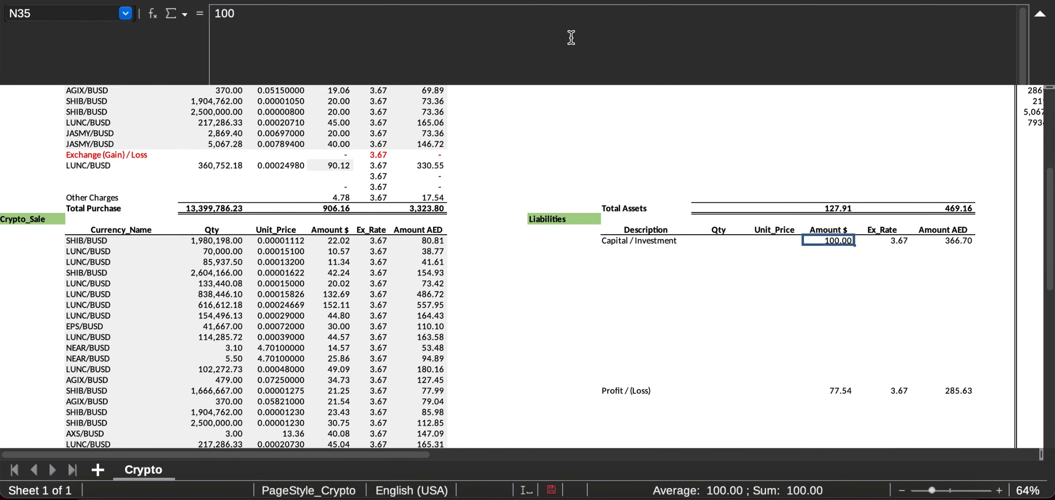
left_click(507, 34)
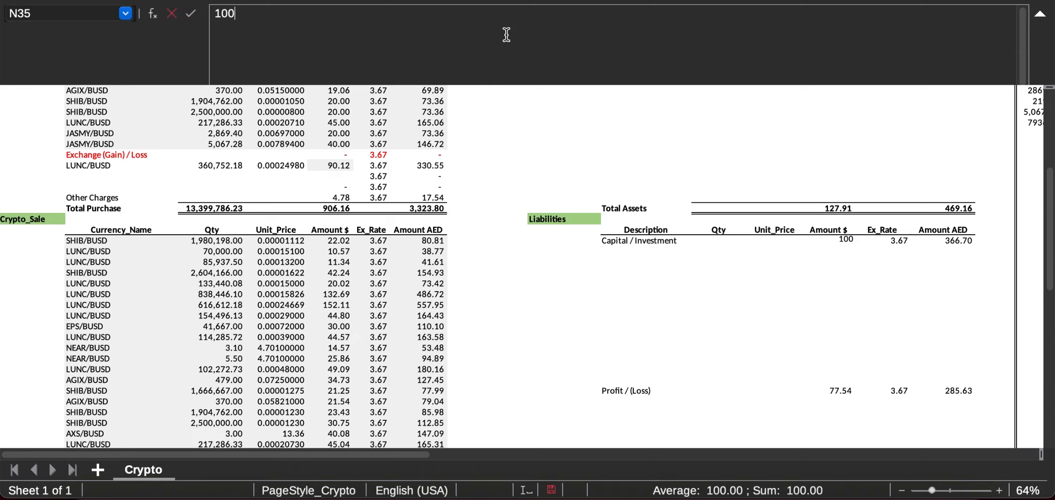
type("-50")
key("Return")
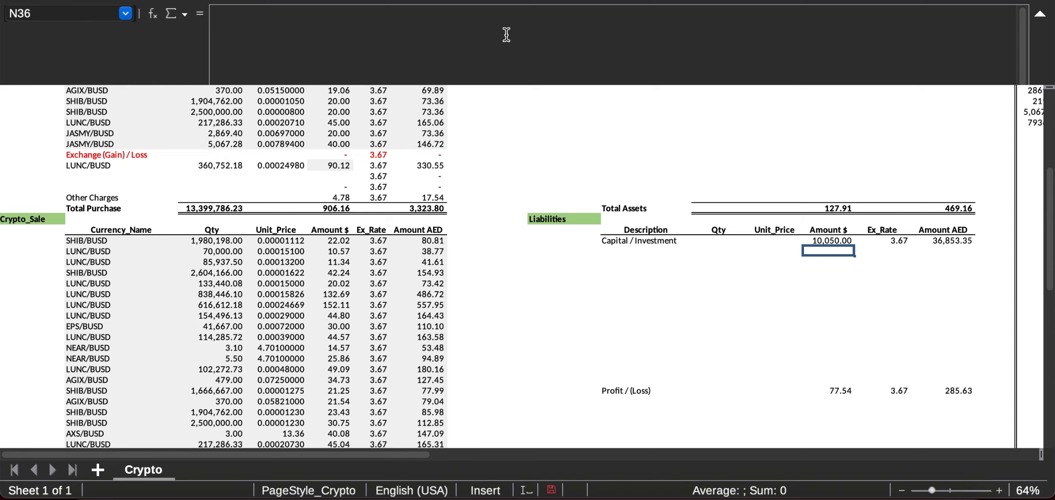
Correct the Capital / Investment dollar amount to the formula =100-50
scroll(599, 240, "down", 3)
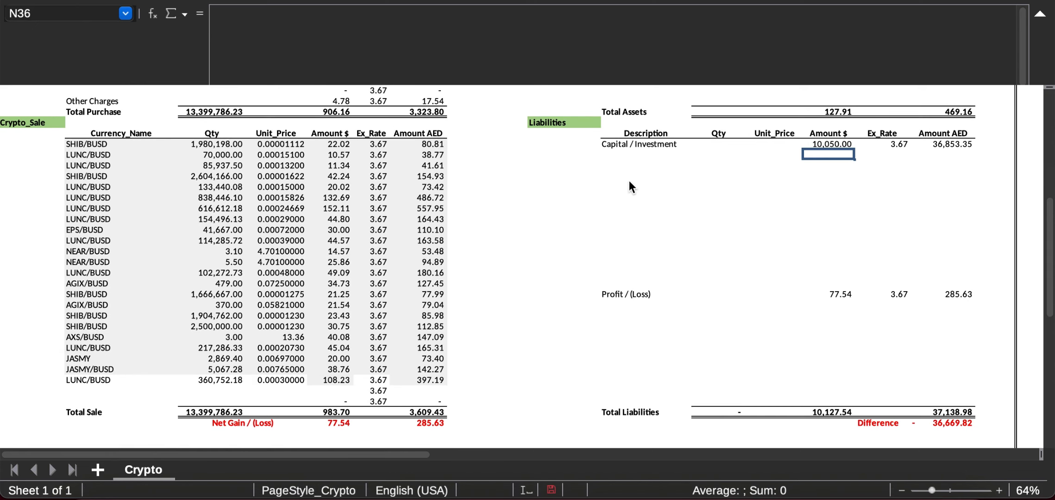
scroll(630, 178, "right", 1)
left_click(1040, 14)
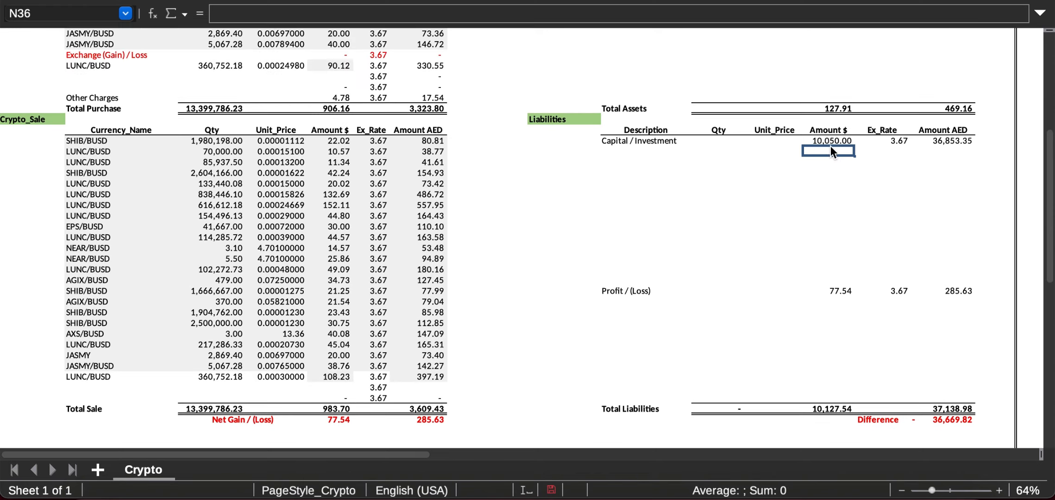
left_click(834, 141)
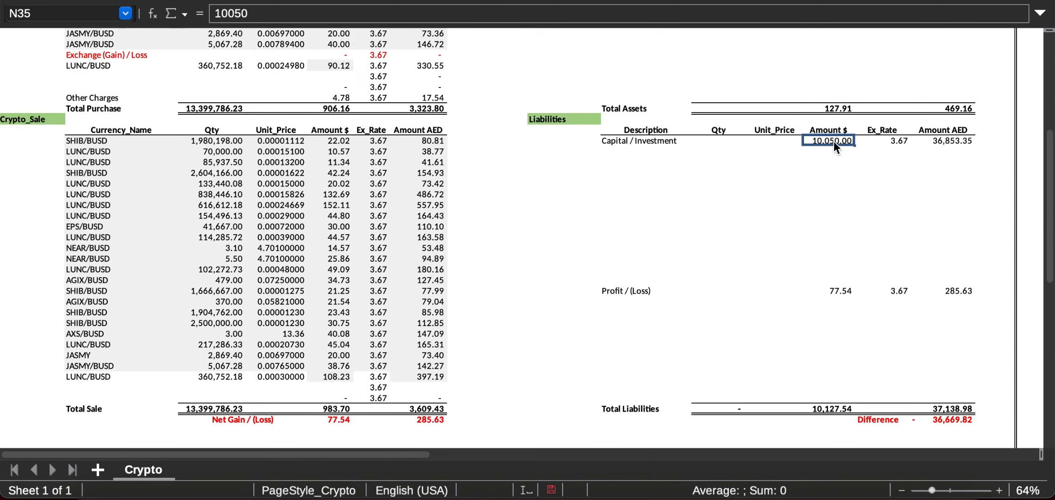
left_click(219, 13)
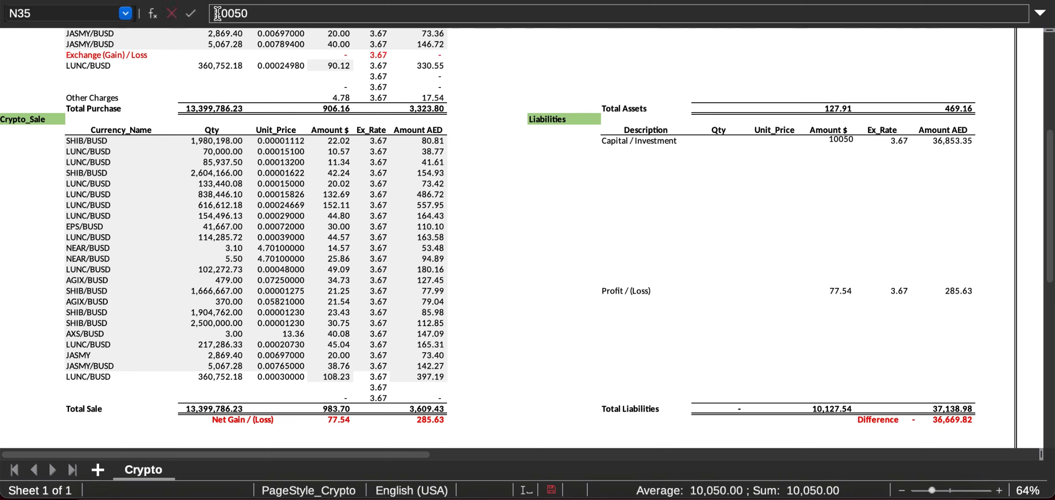
type("=100")
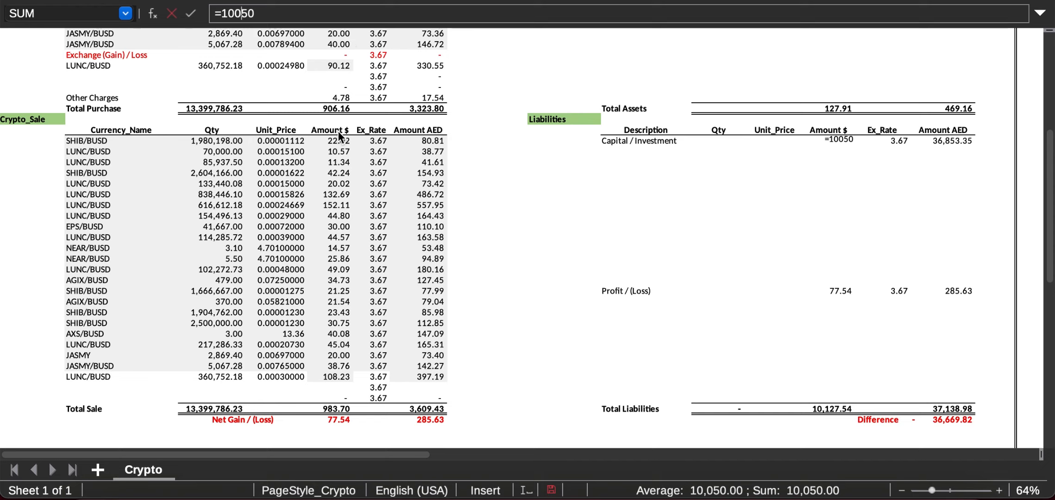
type("-")
key("Return")
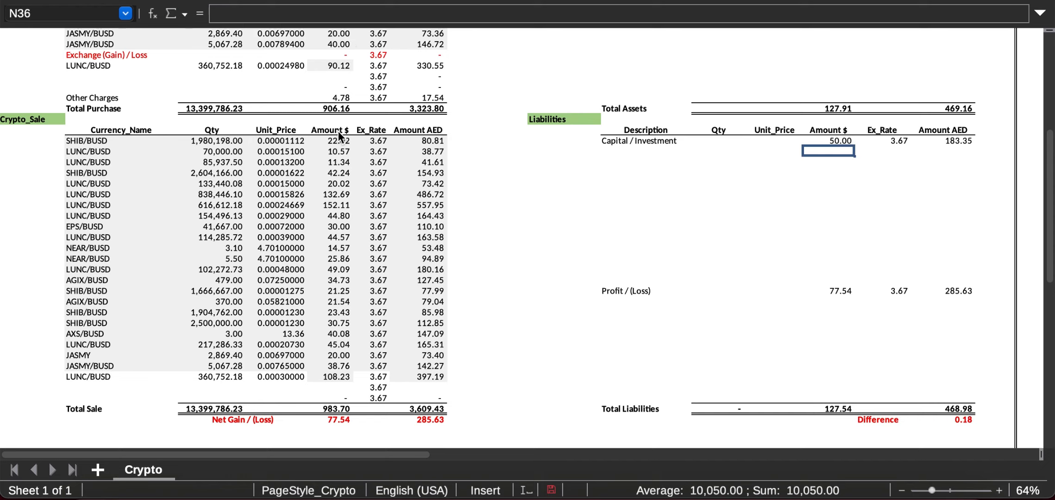
key("Up")
key("Up")
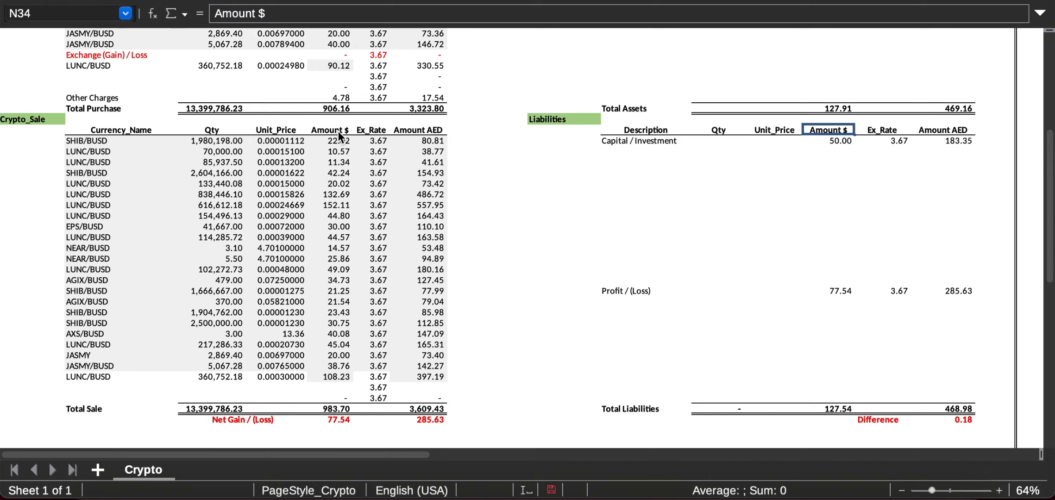
key("Down")
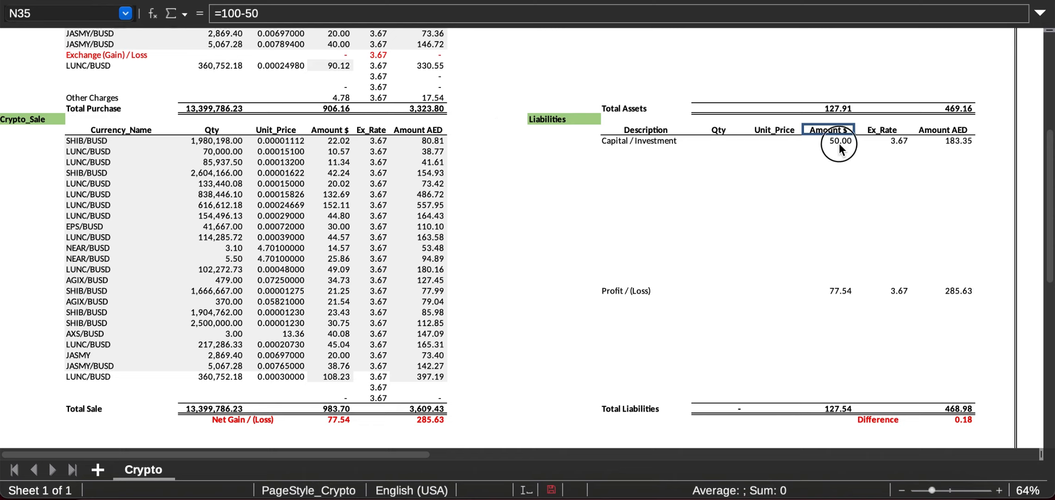
key("Up")
key("Up")
key("Up")
key("Up")
key("Up")
key("Up")
key("Up")
key("Up")
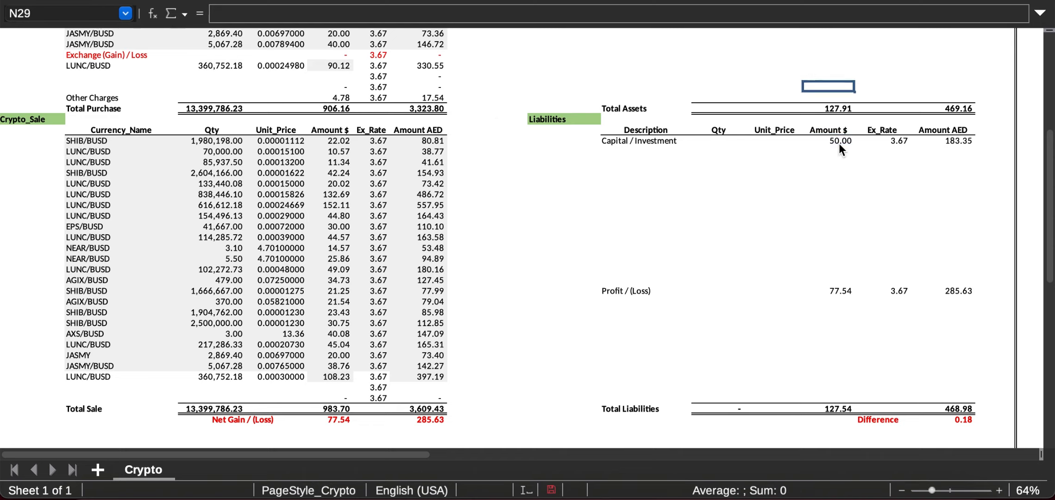
key("Down")
key("Down")
key("Down")
key("Down")
key("Down")
key("Down")
key("Down")
key("Down")
key("Down")
key("Down")
key("Down")
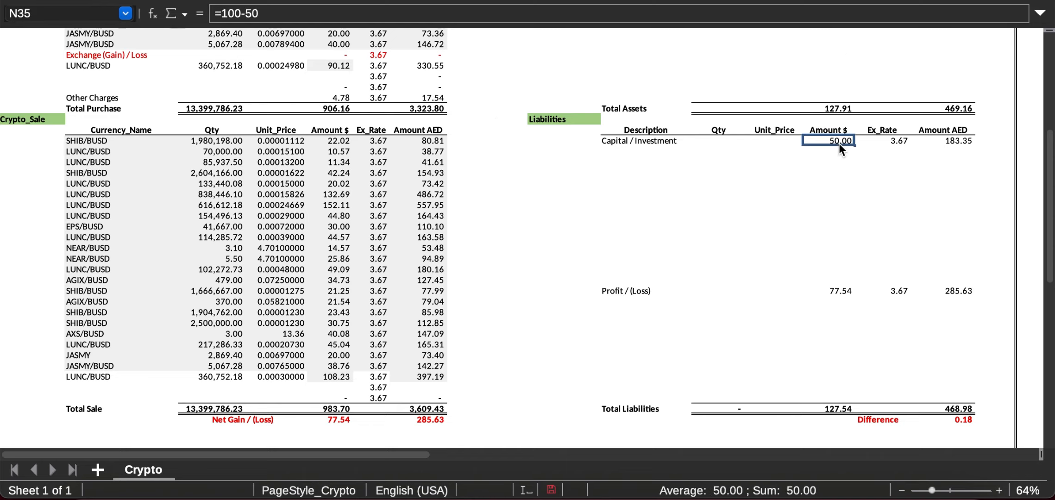
key("Up")
key("Up")
key("Up")
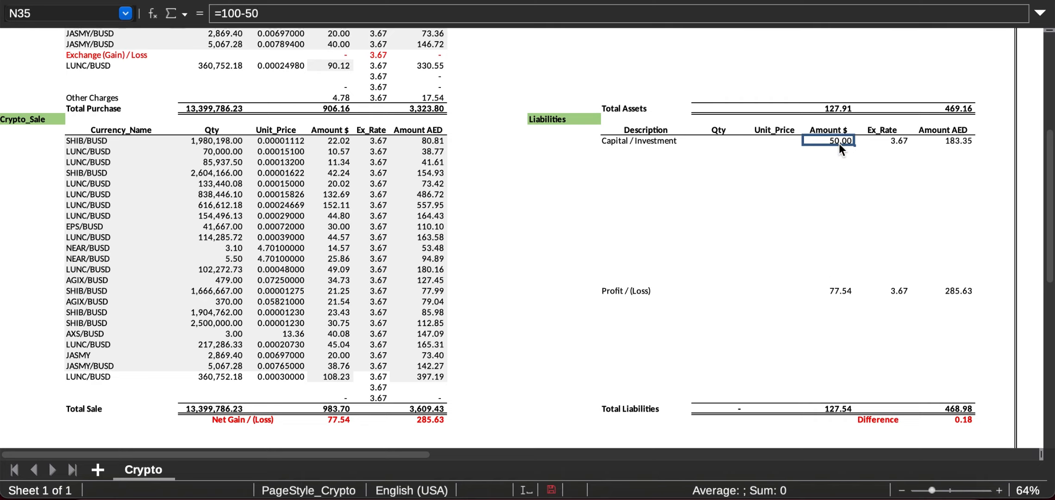
key("Left")
key("Left")
key("Left")
key("Left")
key("Right")
key("Right")
key("Right")
key("Right")
key("Right")
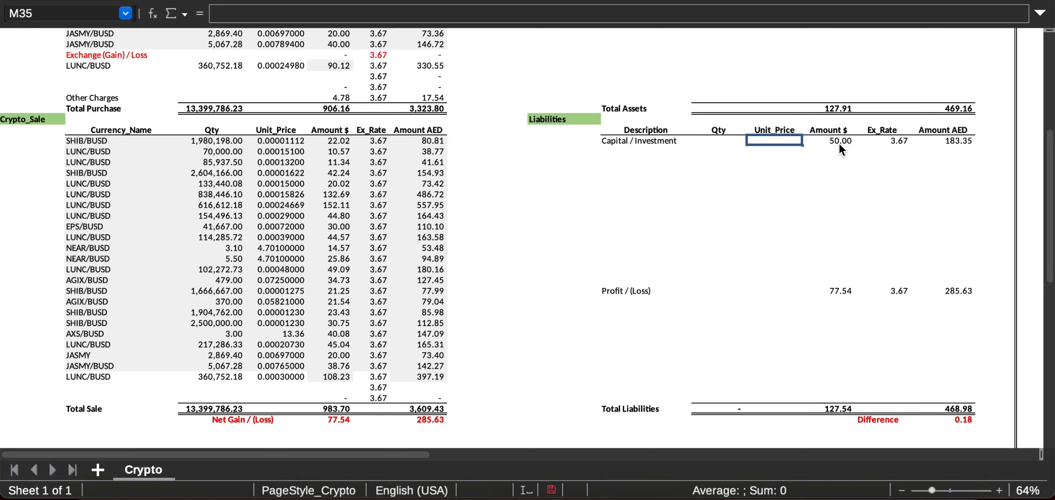
key("Left")
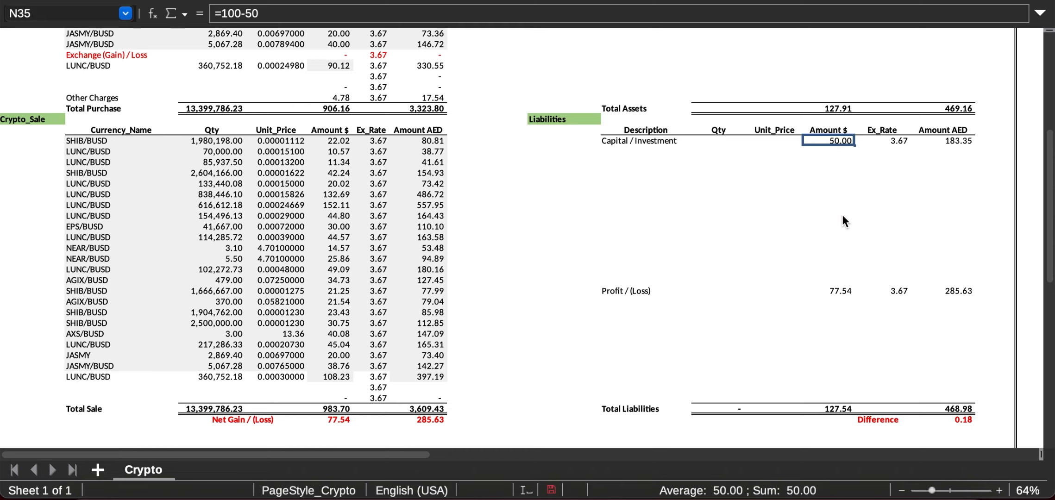
Review the Cash in BUSD quantity formula in the balance sheet's Assets
key("Up")
key("Up")
key("Up")
key("Up")
key("Up")
key("Up")
key("Up")
key("Up")
key("Up")
key("Up")
key("Up")
key("Up")
key("Up")
key("Up")
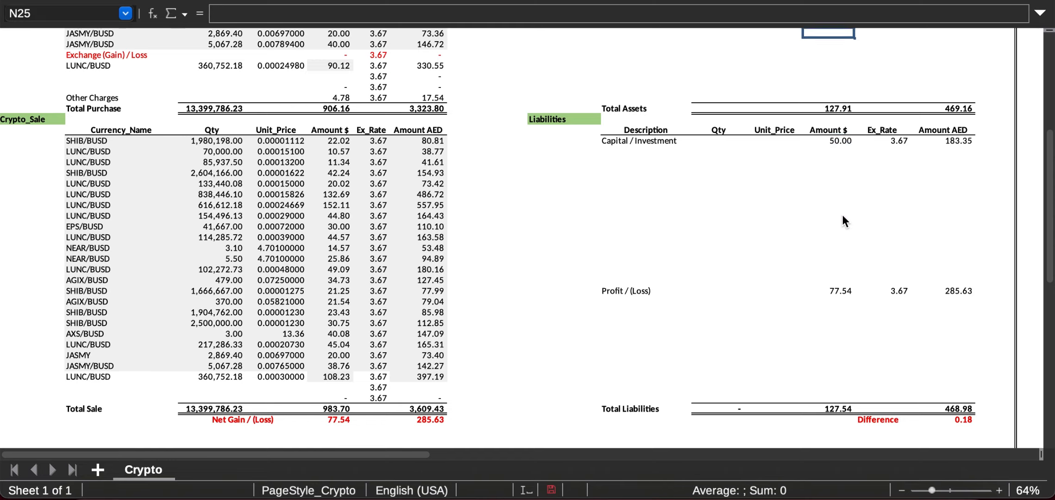
key("Up")
key("Up")
key("Up")
key("Up")
key("Up")
key("Up")
key("Up")
key("Up")
key("Up")
key("Up")
key("Up")
key("Up")
key("Up")
key("Up")
key("Up")
key("Up")
key("Up")
key("Up")
key("Up")
key("Up")
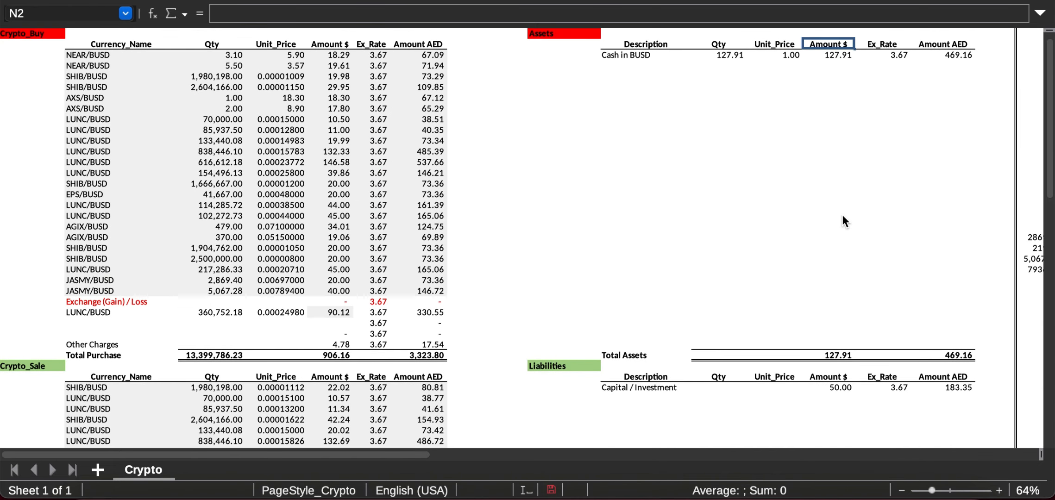
key("Down")
key("Down")
key("Down")
key("Left")
key("Left")
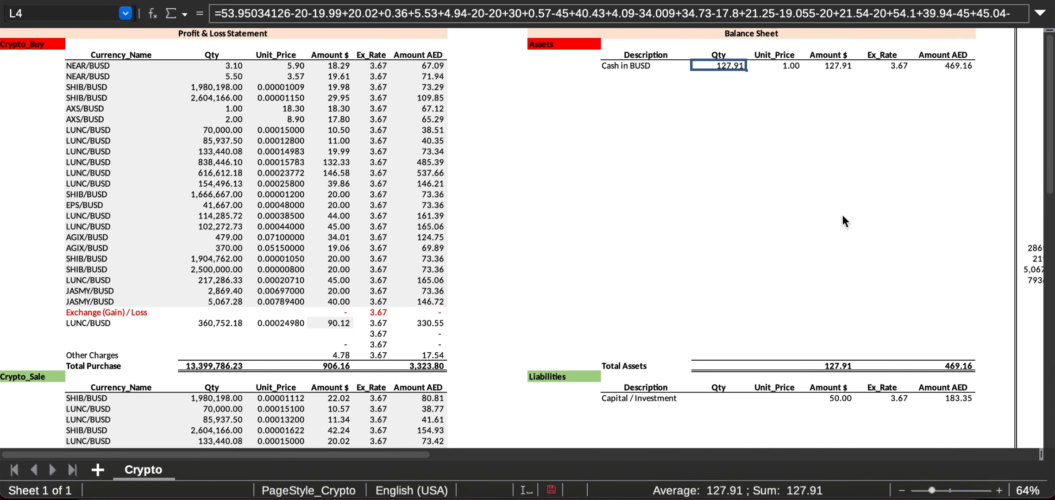
Set the Capital / Investment dollar amount back to 100
key("Down")
key("Down")
key("Down")
key("Down")
key("Down")
key("Down")
key("Down")
key("Down")
key("Down")
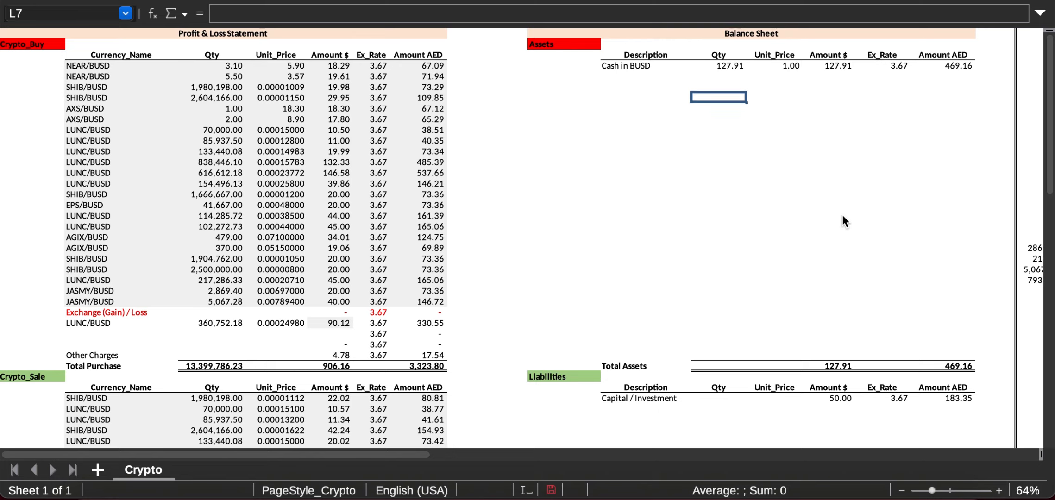
key("Down")
key("Down")
key("Down")
key("Down")
key("Down")
key("Down")
key("Down")
key("Down")
key("Down")
key("Down")
key("Down")
key("Down")
key("Down")
key("Down")
key("Down")
key("Down")
key("Down")
key("Down")
key("Down")
key("Down")
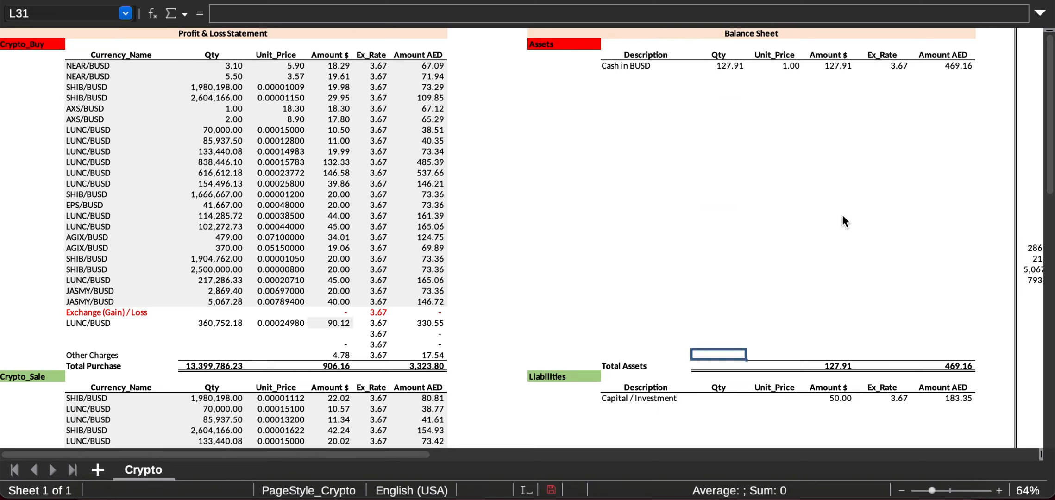
key("Down")
key("Right")
key("Right")
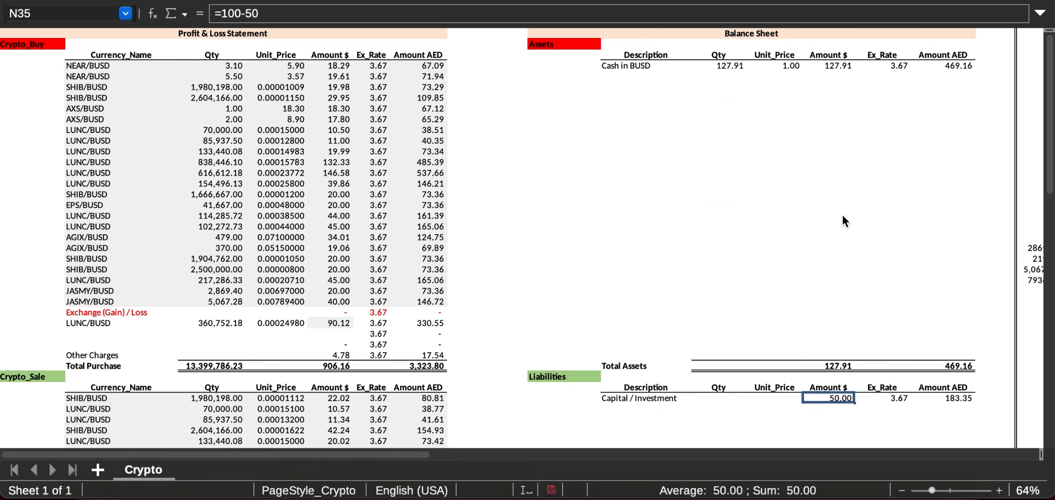
type("100")
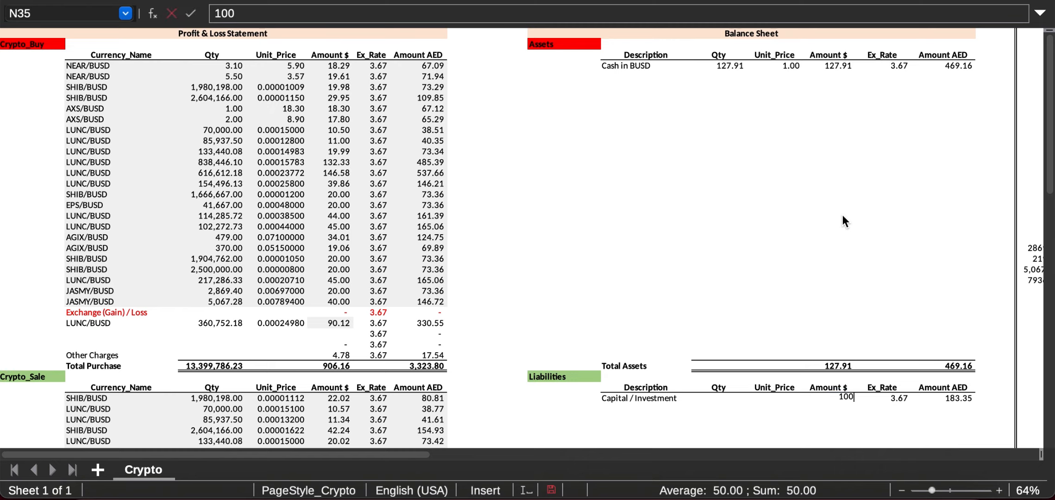
key("Return")
Remove the trailing -50 from the Cash in BUSD quantity formula in the balance sheet's Assets
key("Up")
key("Up")
key("Up")
key("Up")
key("Up")
key("Up")
key("Up")
key("Up")
key("Up")
key("Up")
key("Up")
key("Up")
key("Up")
key("Up")
key("Up")
key("Up")
key("Up")
key("Up")
key("Up")
key("Up")
key("Up")
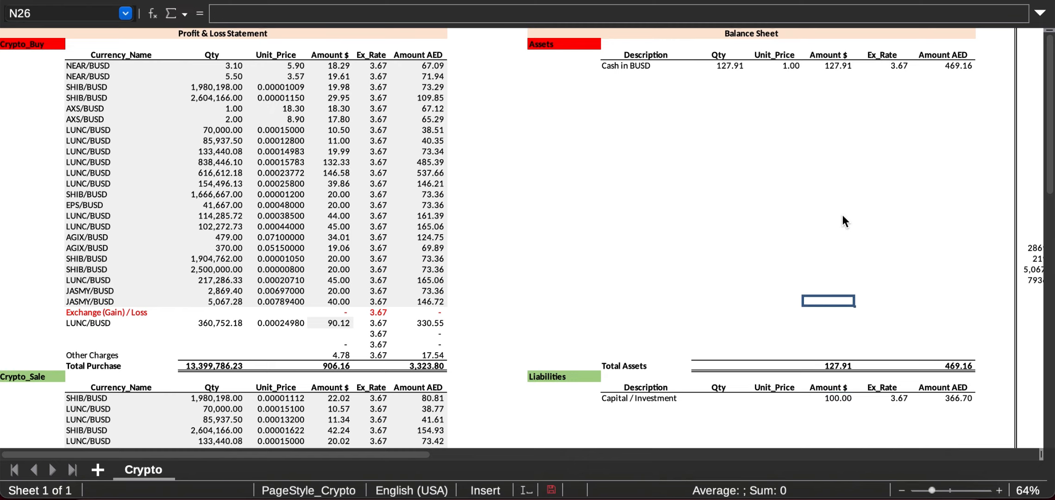
key("Up")
key("Up")
key("Up")
key("Up")
key("Up")
key("Up")
key("Up")
key("Up")
key("Up")
key("Up")
key("Up")
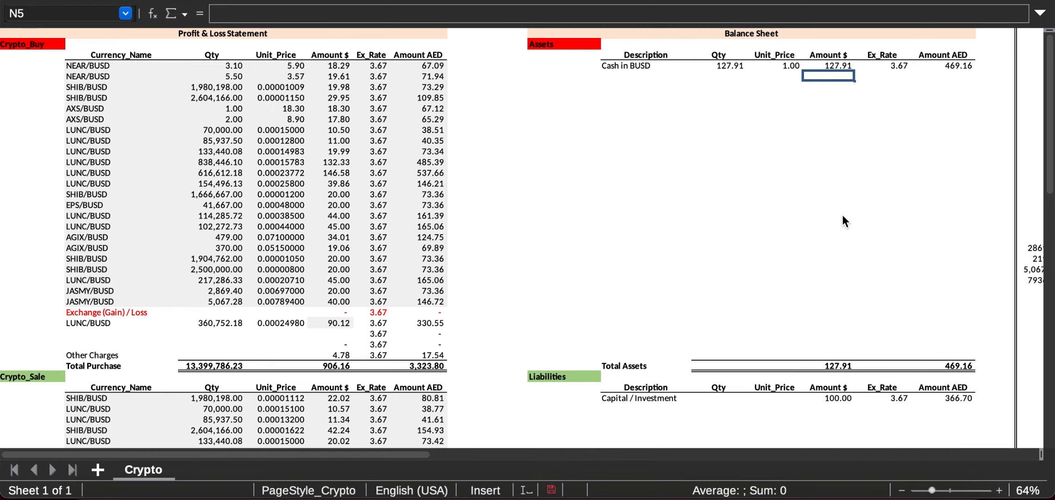
key("Left")
key("Down")
key("Left")
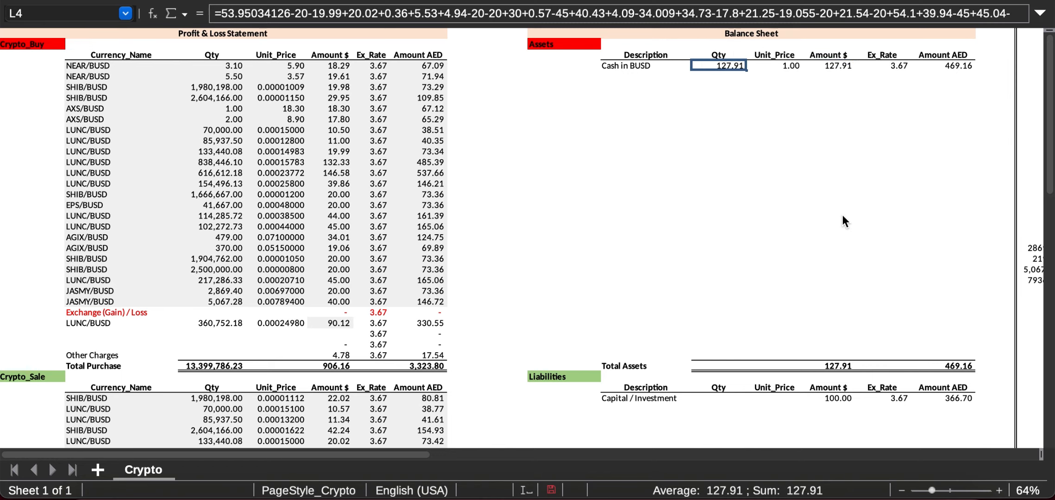
key("Down")
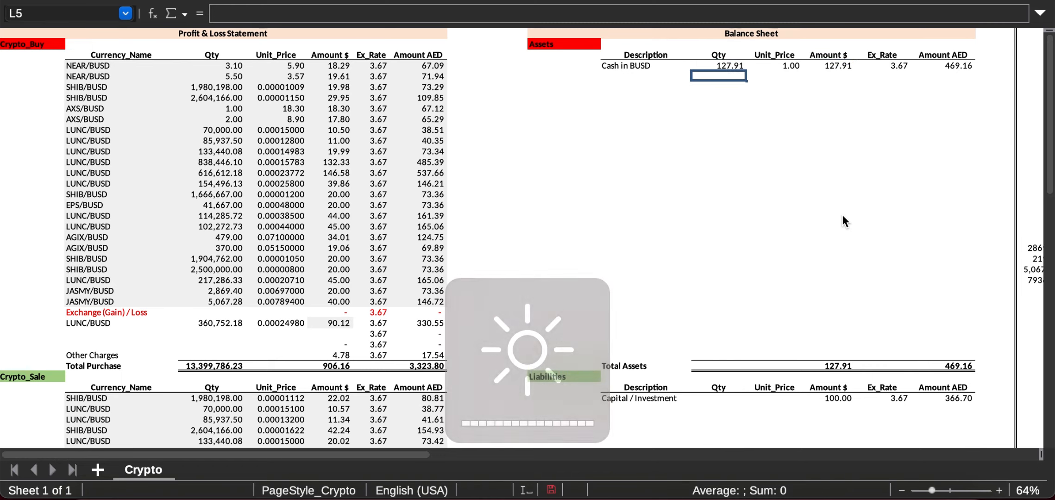
key("F2")
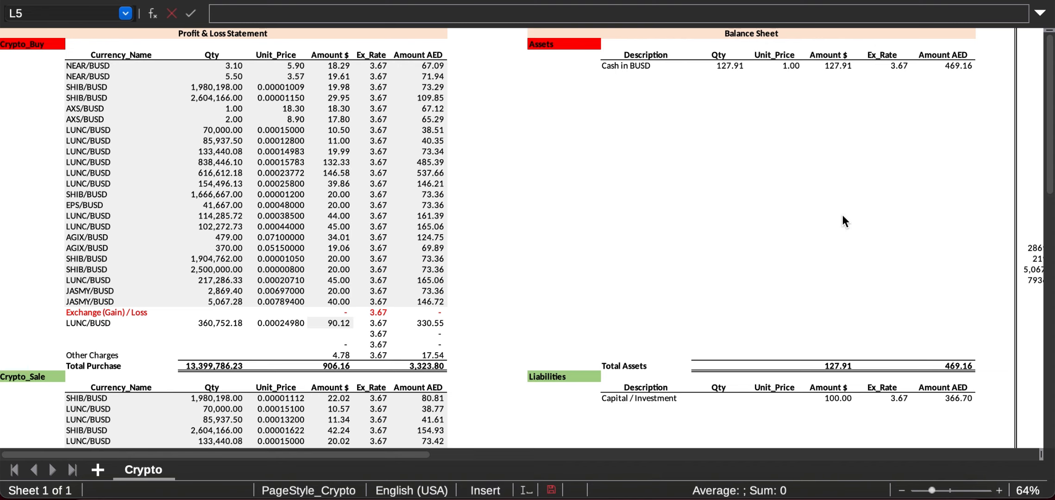
key("Up")
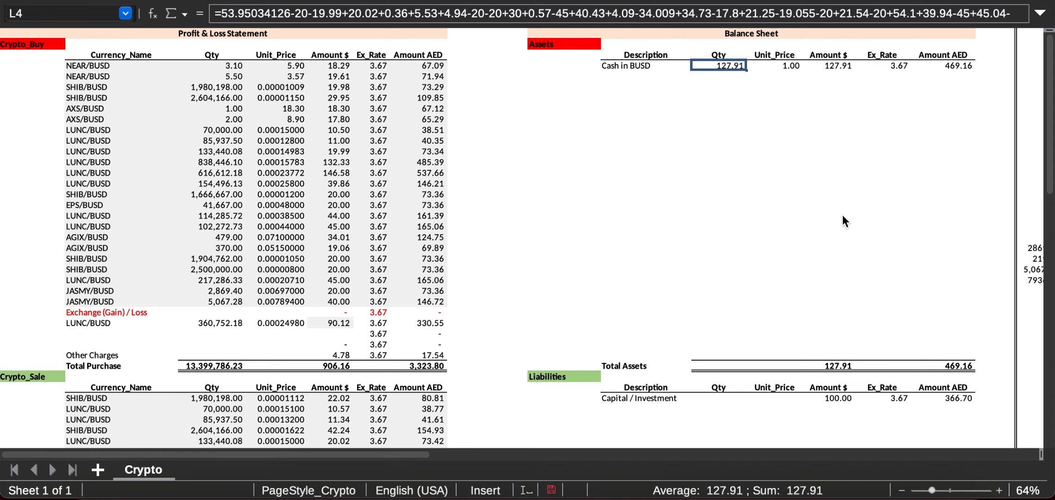
key("F2")
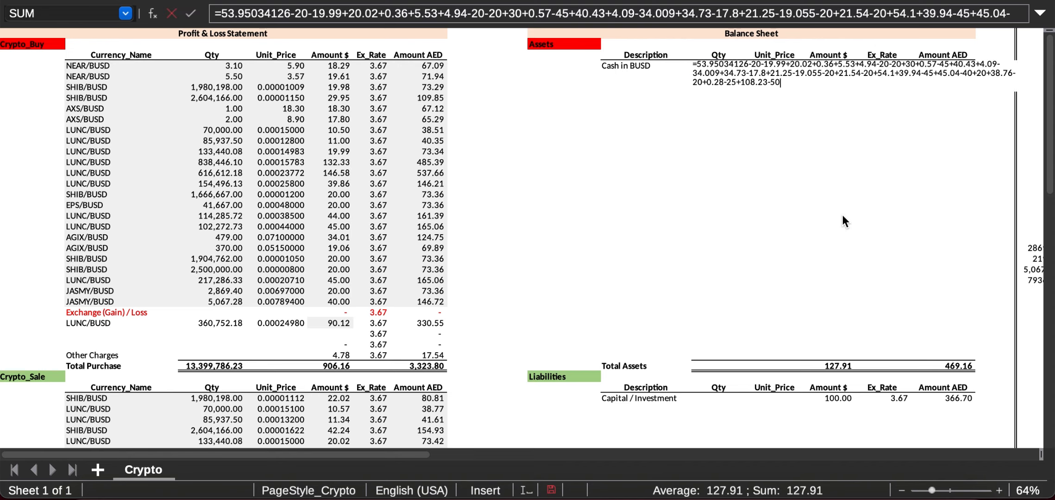
key("BackSpace")
key("BackSpace")
key("BackSpace")
key("Return")
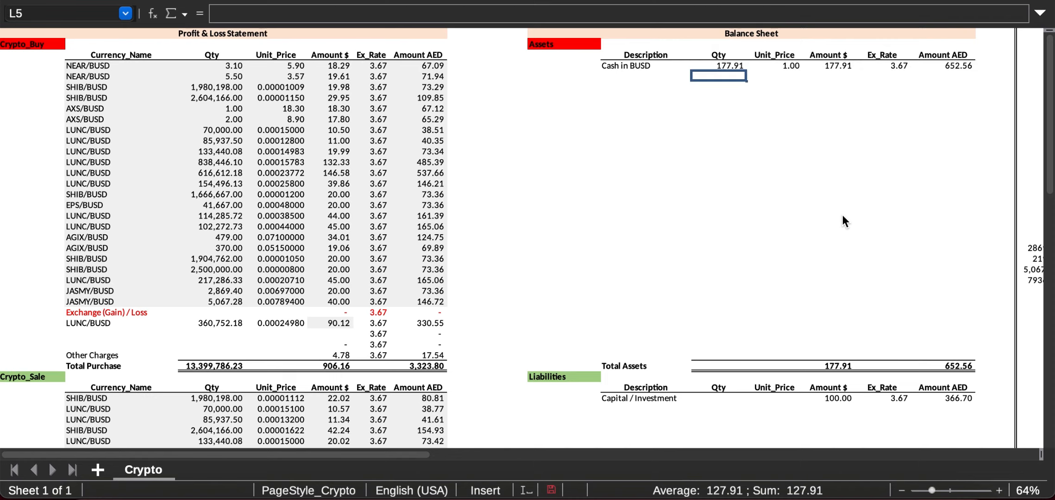
Review the Cash in BUSD quantity in Assets alongside the Capital / Investment dollar amount in Liabilities
key("Up")
key("Down")
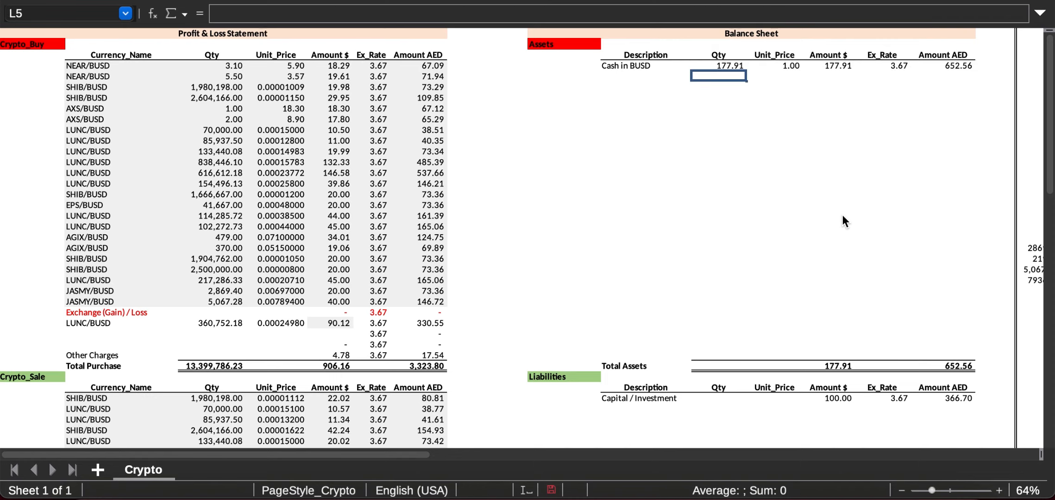
key("Down")
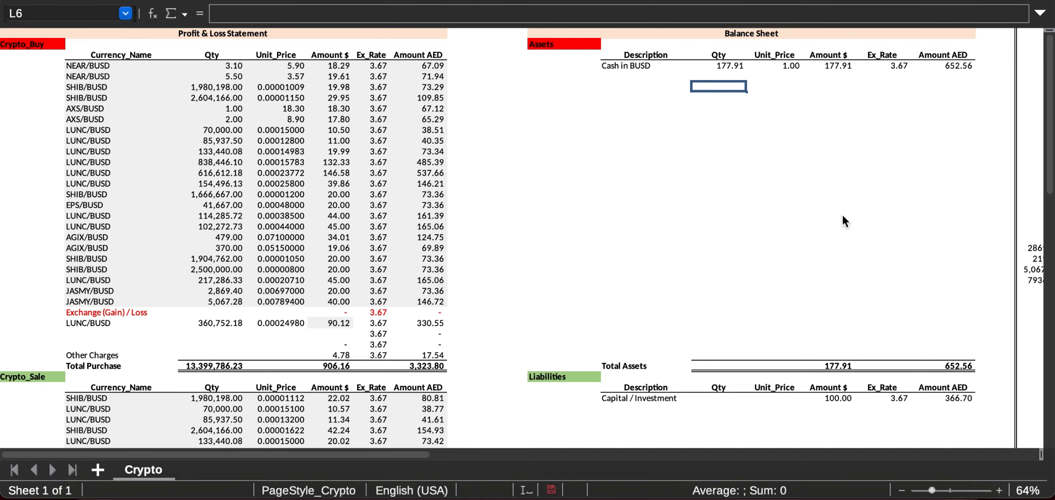
key("Up")
key("Up")
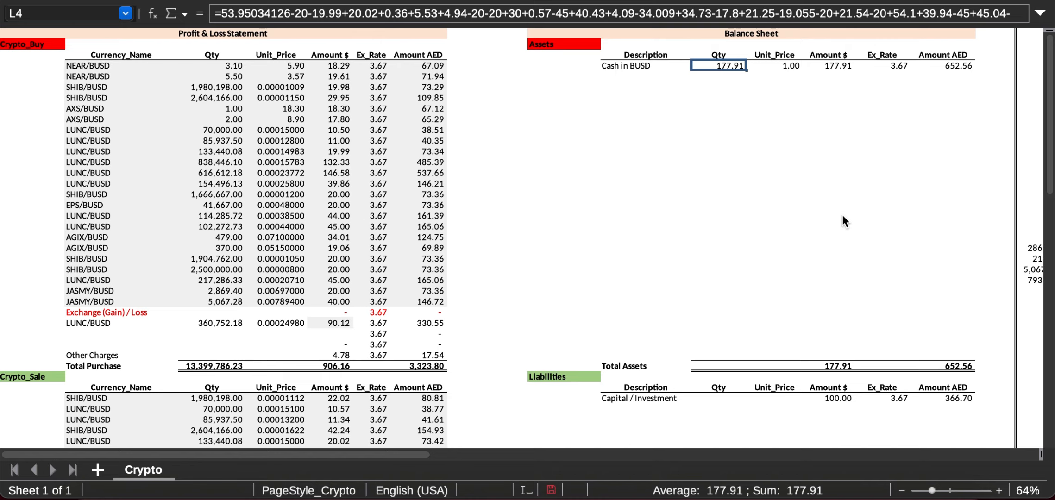
left_click(836, 398)
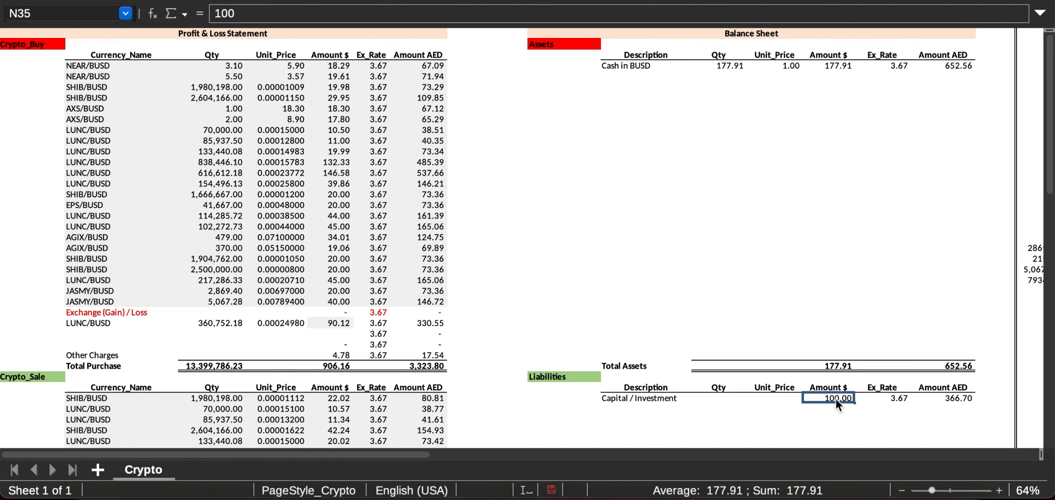
left_click(731, 66)
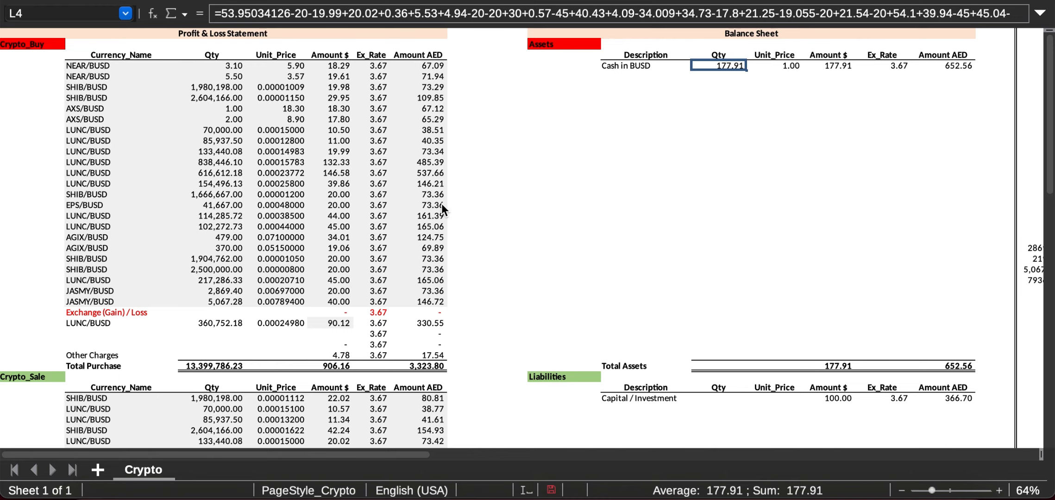
Inspect the formulas behind the dollar Net Gain / (Loss), the balance sheet's dollar Profit / (Loss) and the AED Difference
scroll(441, 204, "down", 7)
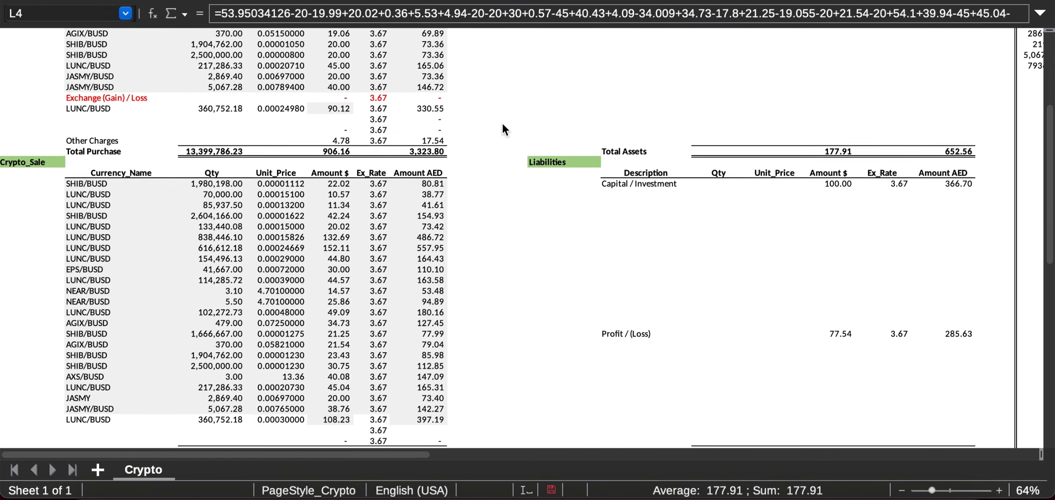
scroll(503, 116, "down", 2)
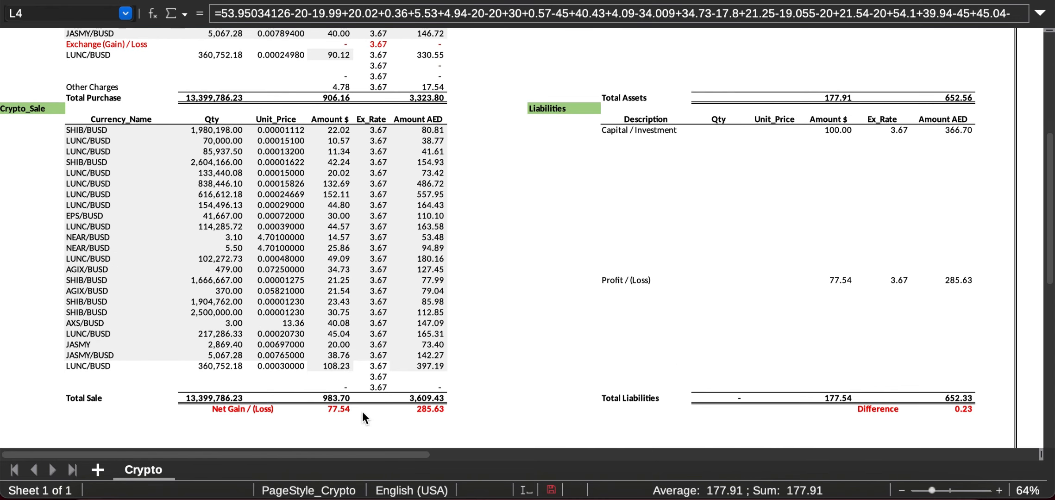
left_click(347, 409)
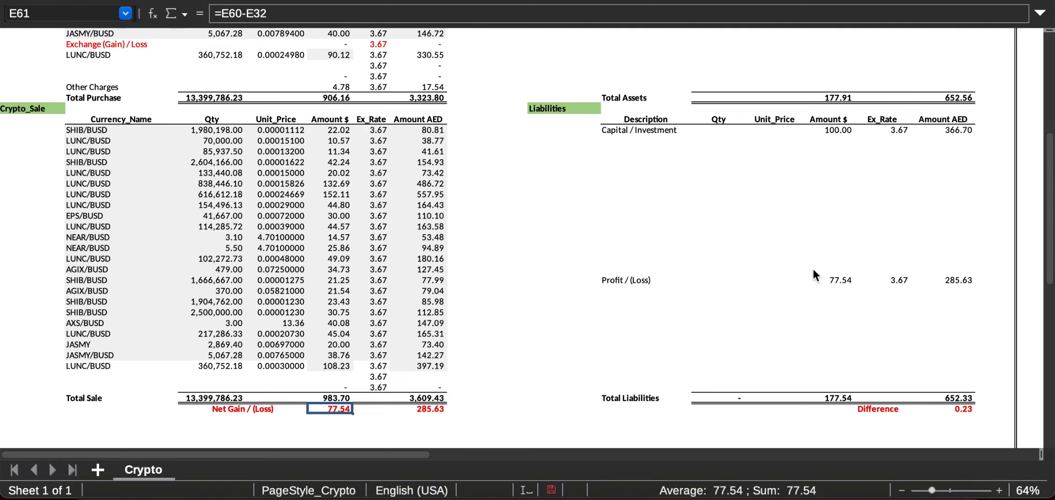
left_click(837, 281)
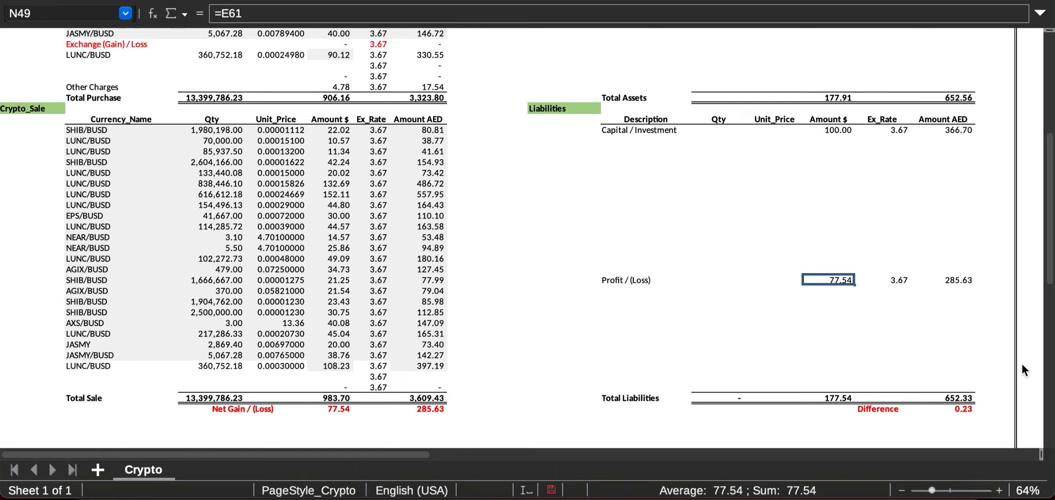
left_click(962, 410)
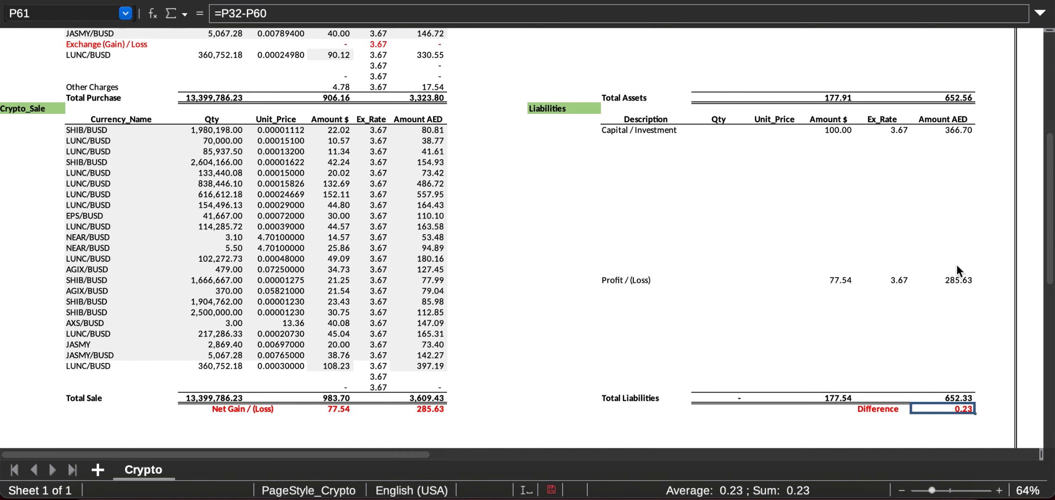
Append -0.23 to the formula for the Other Charges AED amount in the Crypto_Buy section
scroll(958, 271, "up", 3)
scroll(958, 271, "up", 1)
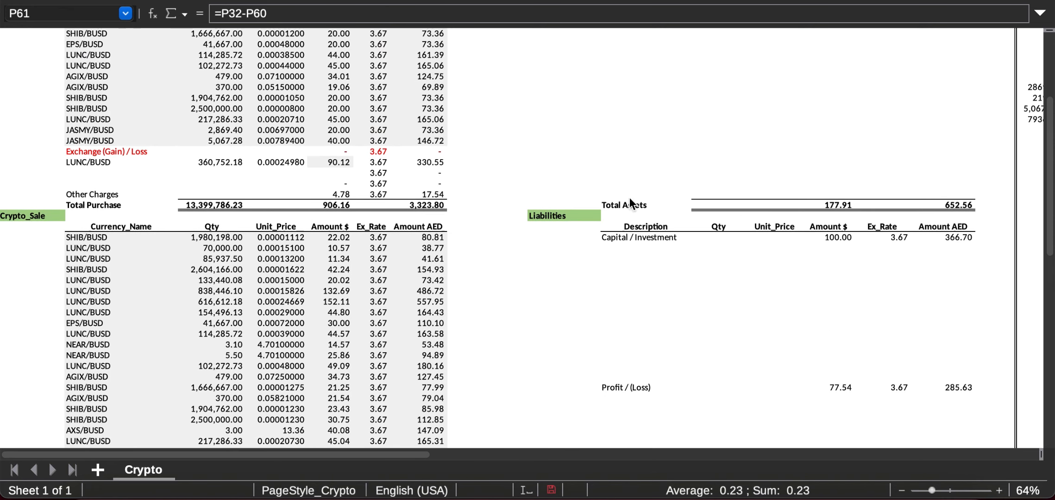
left_click(433, 193)
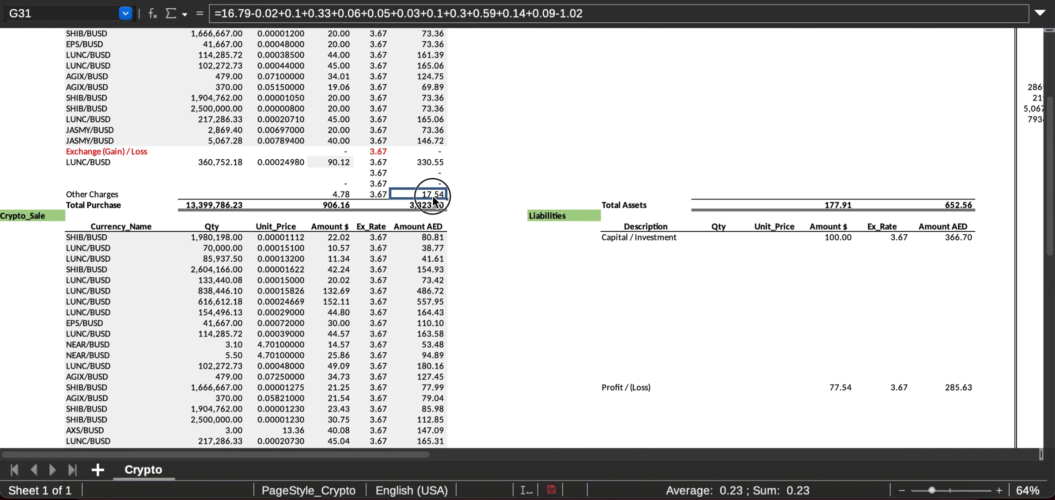
left_click(613, 15)
scroll(679, 447, "up", 5)
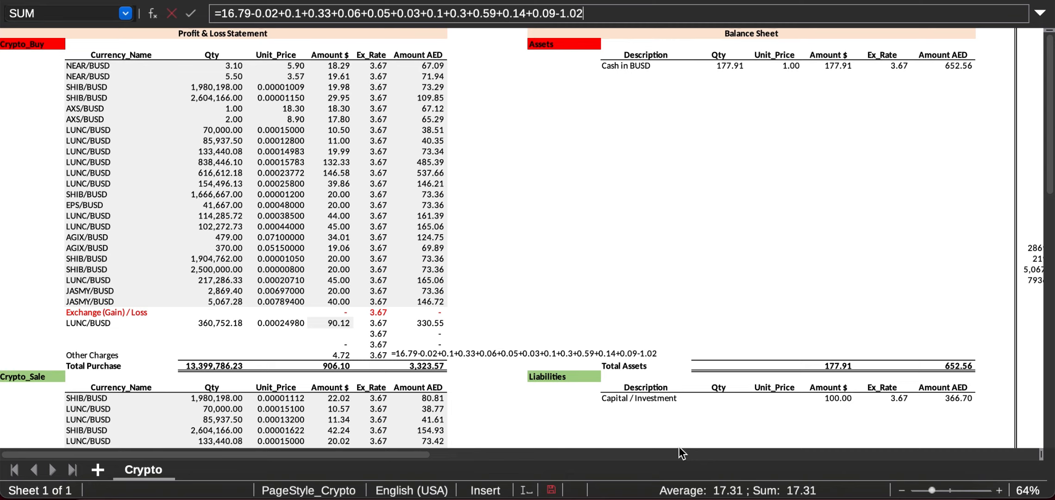
type("-")
type("0.23")
key("Return")
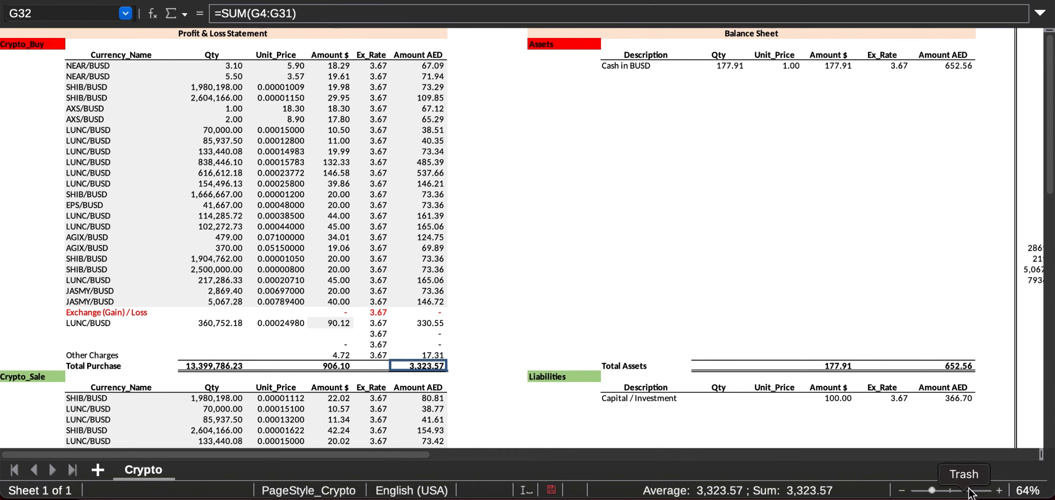
Examine the balance sheet's Total Assets, Total Liabilities and Difference against the Net Gain / (Loss)
scroll(1030, 379, "down", 7)
scroll(1030, 380, "right", 4)
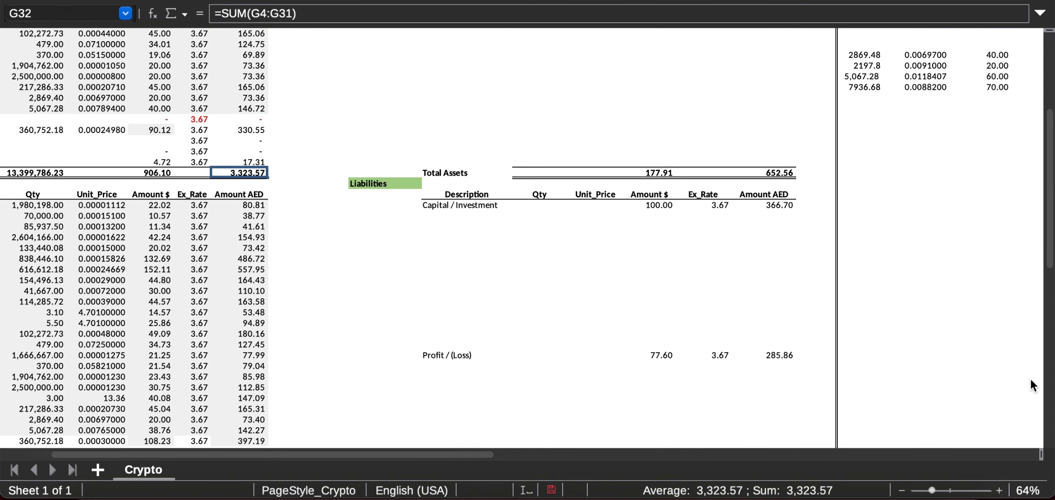
scroll(1030, 377, "down", 3)
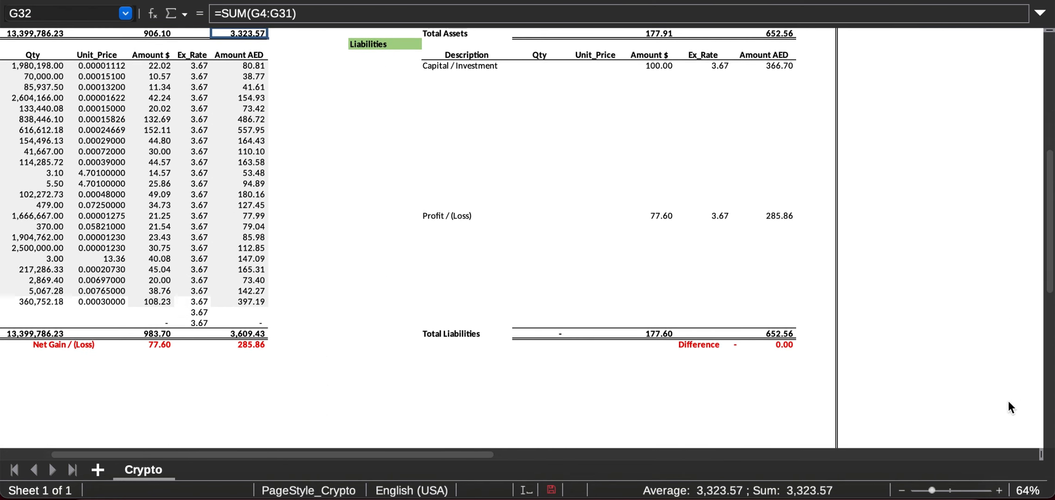
scroll(939, 337, "up", 2)
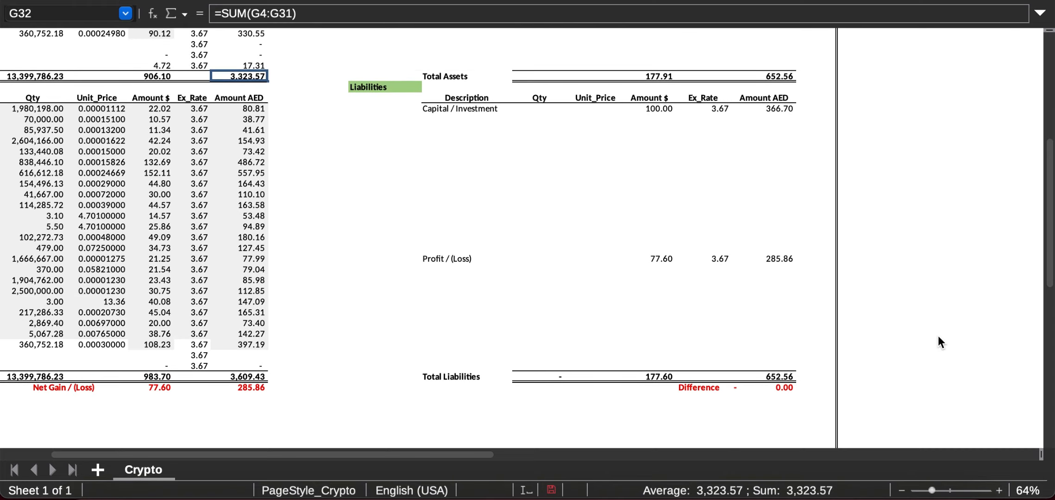
scroll(938, 337, "up", 4)
scroll(938, 343, "up", 1)
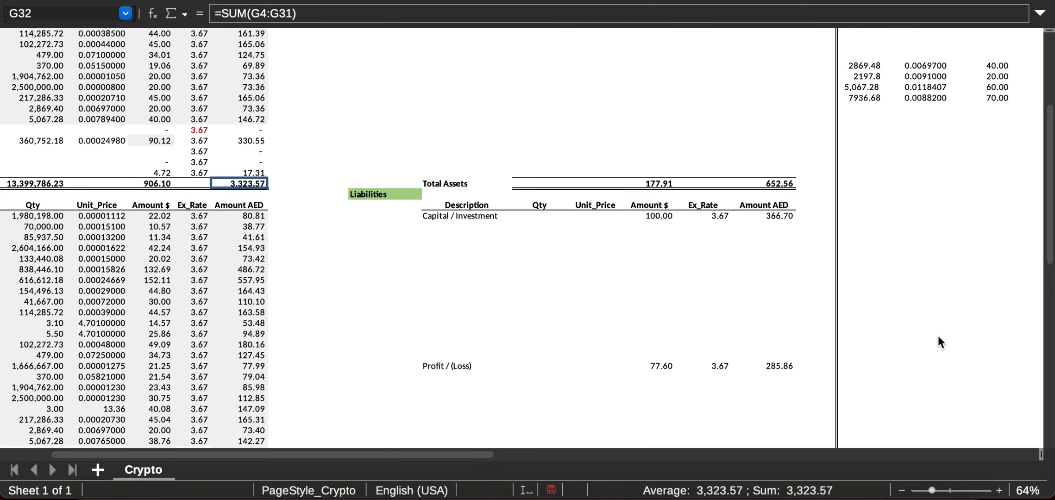
scroll(686, 362, "left", 3)
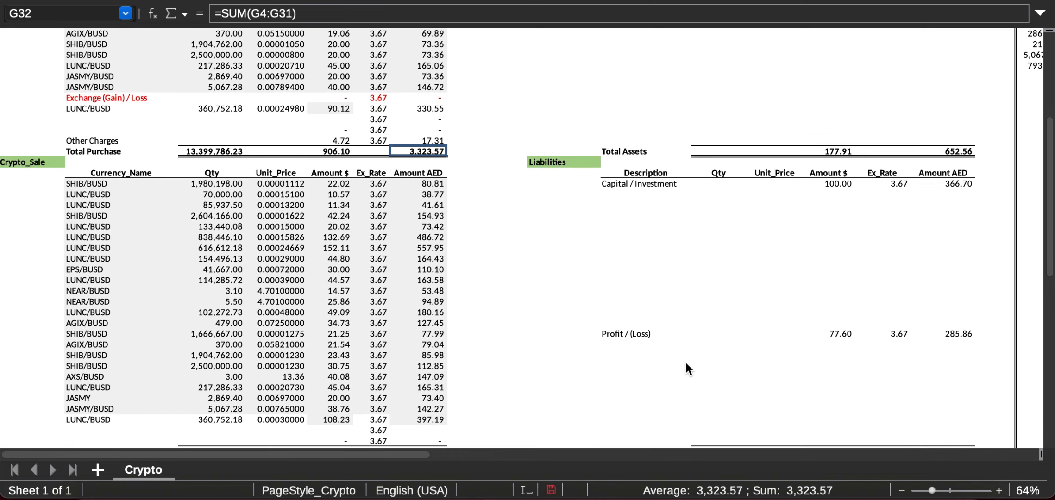
scroll(671, 290, "down", 2)
scroll(671, 290, "down", 4)
scroll(672, 290, "up", 5)
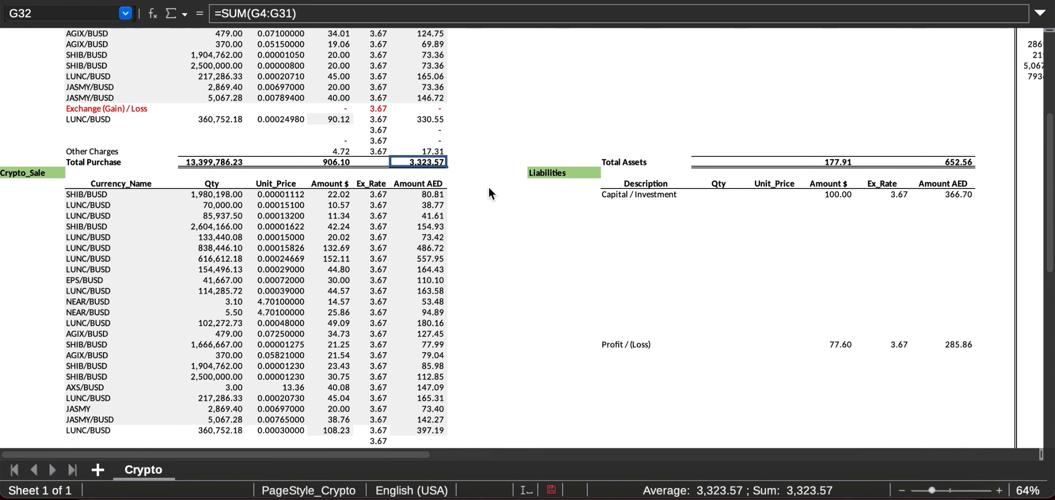
Review the Other Charges AED formula, the Cash in BUSD row and the totals of both statements
left_click(430, 152)
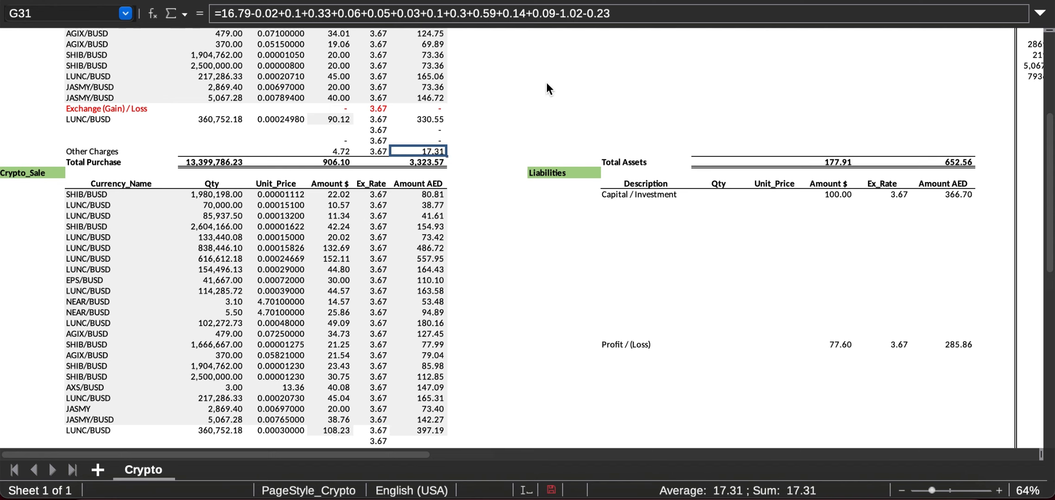
scroll(551, 99, "up", 8)
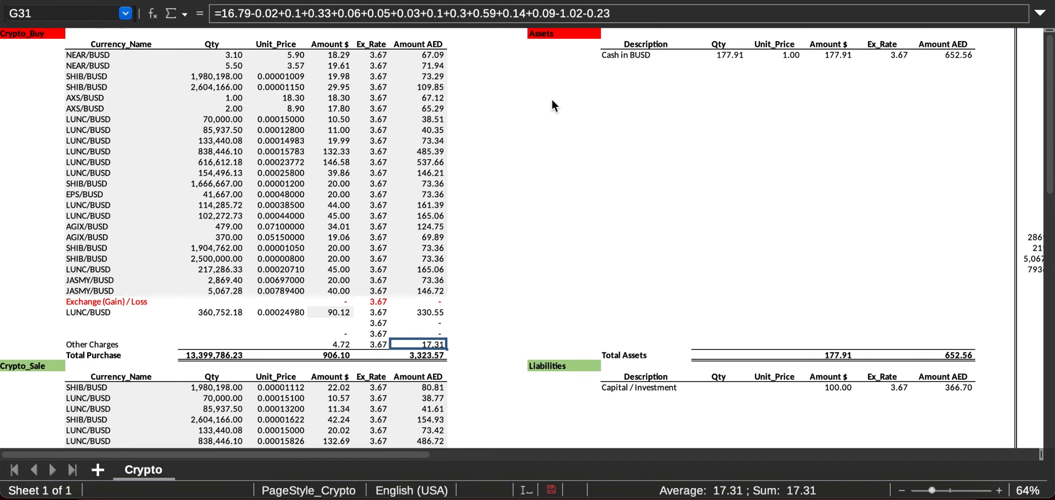
scroll(552, 100, "down", 11)
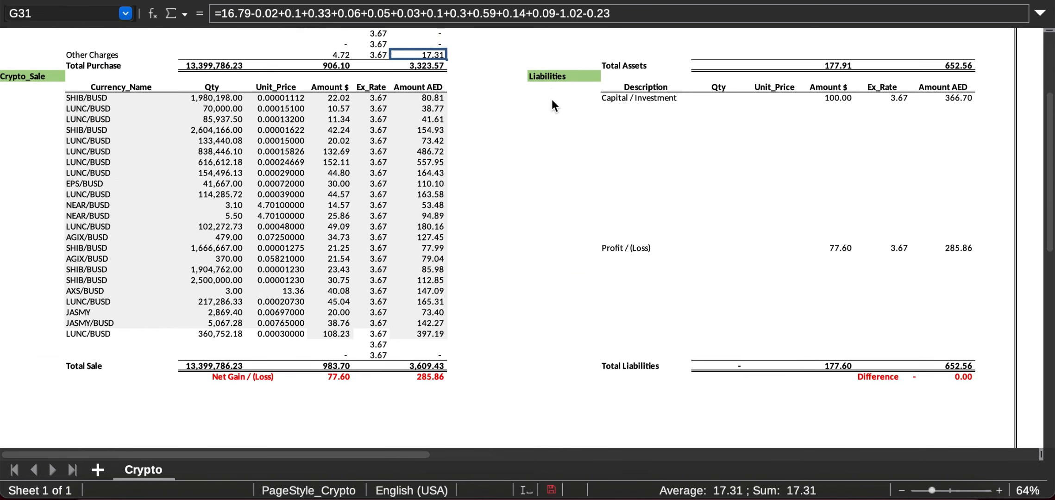